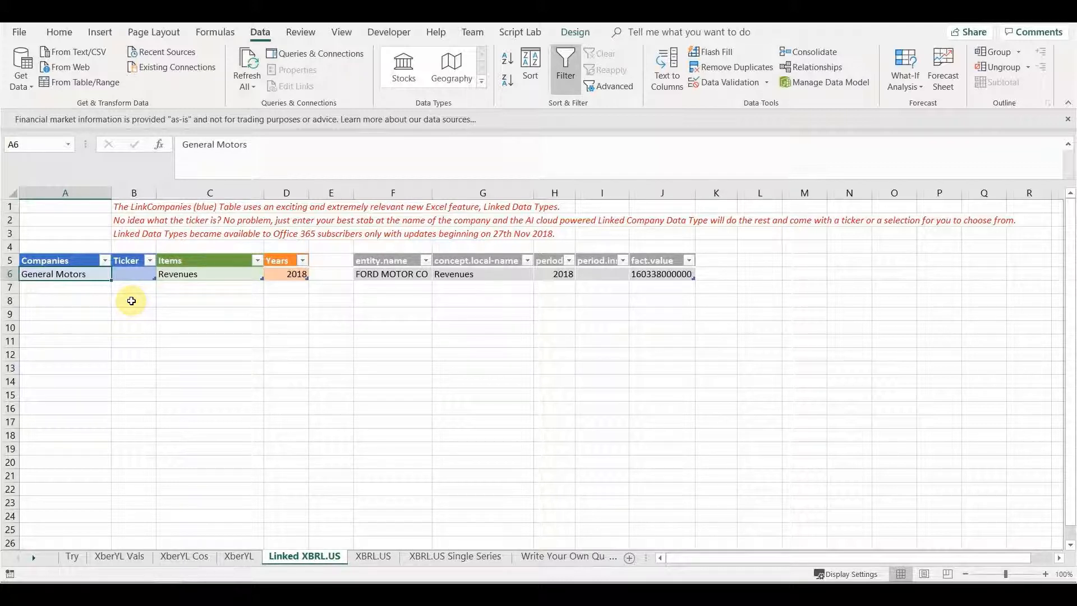
Step: Examine the company, item and year inputs against the query result row on the Linked XBRL.US sheet
{"action": "left_click", "coordinate": [405, 275]}
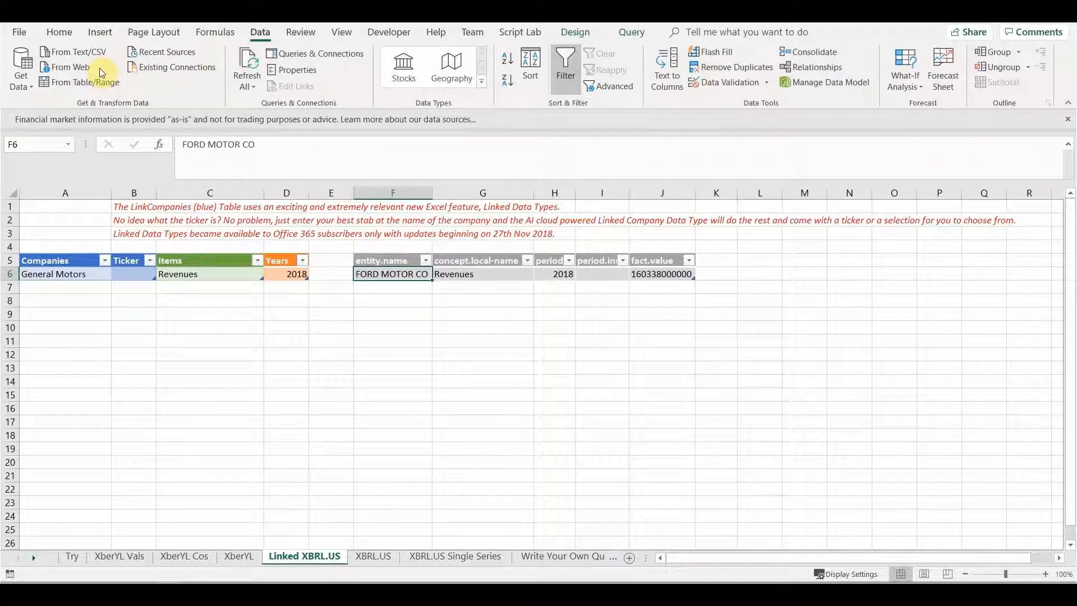
{"action": "left_click", "coordinate": [461, 276]}
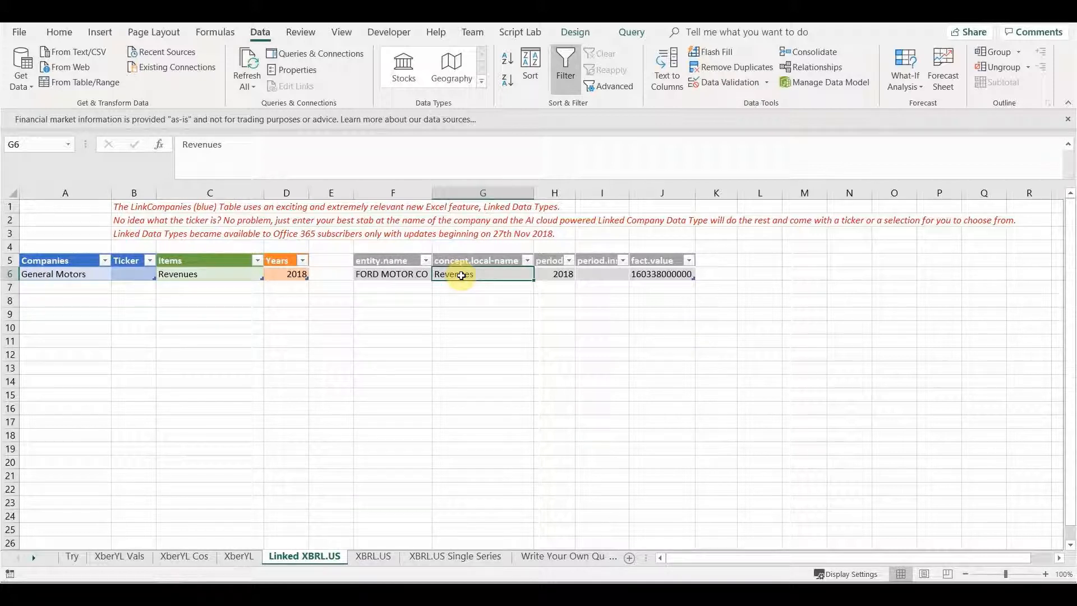
{"action": "left_click", "coordinate": [414, 274]}
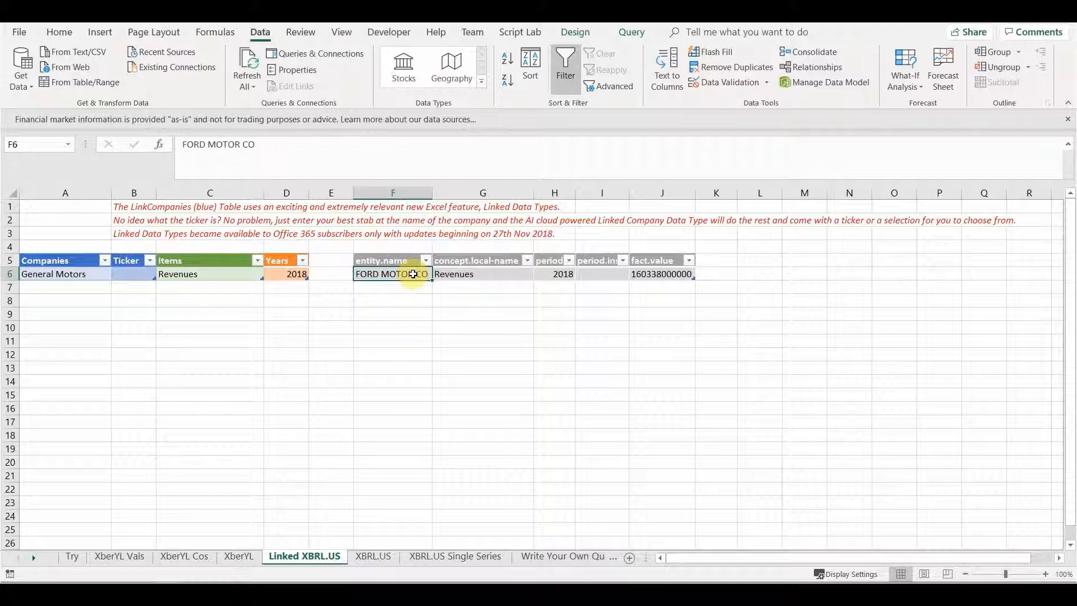
{"action": "left_click", "coordinate": [139, 274]}
{"action": "left_click", "coordinate": [217, 275]}
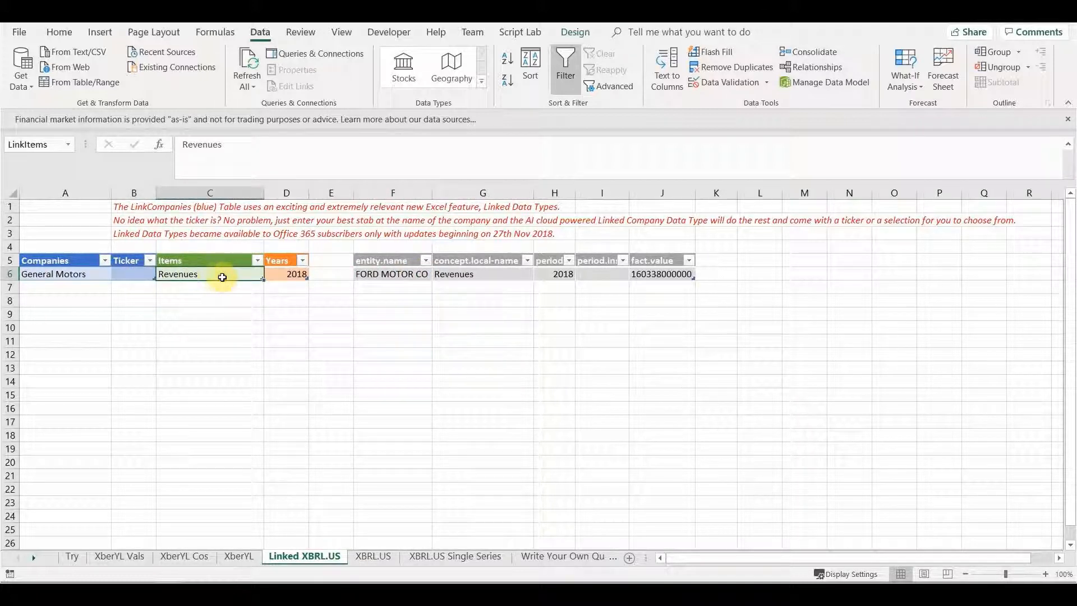
{"action": "left_click", "coordinate": [288, 273]}
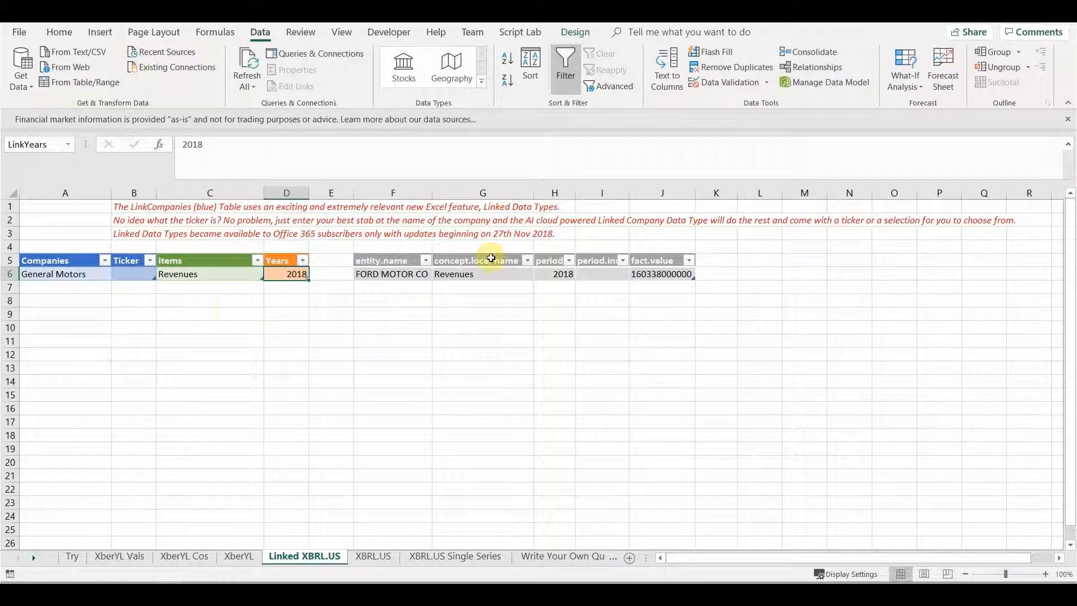
{"action": "left_click", "coordinate": [397, 275]}
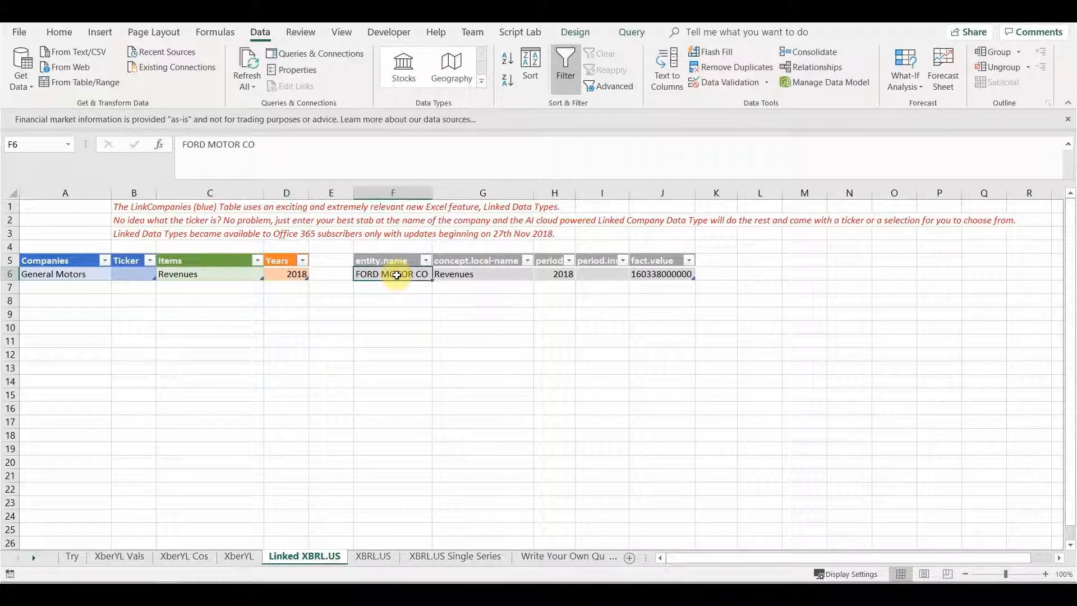
{"action": "left_click", "coordinate": [72, 276]}
Step: Enter GM as the ticker for General Motors and refresh the linked query result table
{"action": "left_click", "coordinate": [133, 275]}
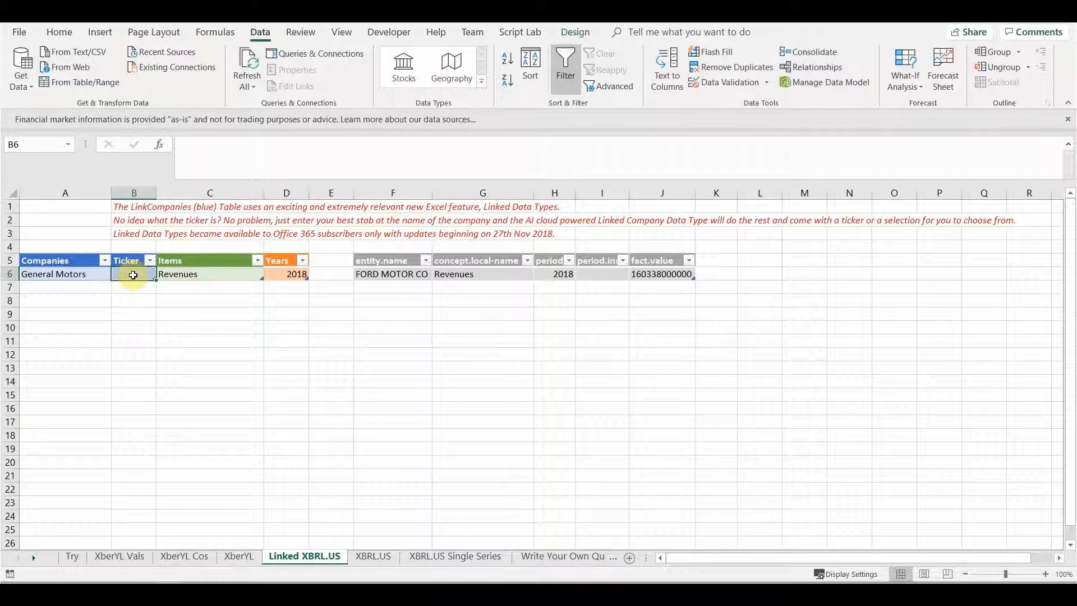
{"action": "type", "text": "G"}
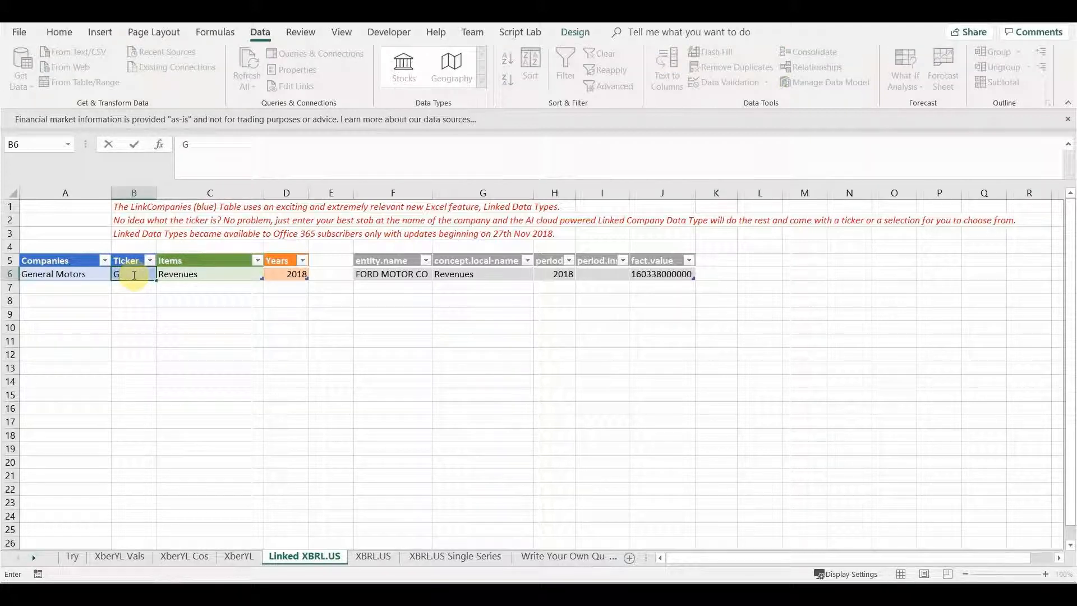
{"action": "type", "text": "M"}
{"action": "left_click", "coordinate": [402, 276]}
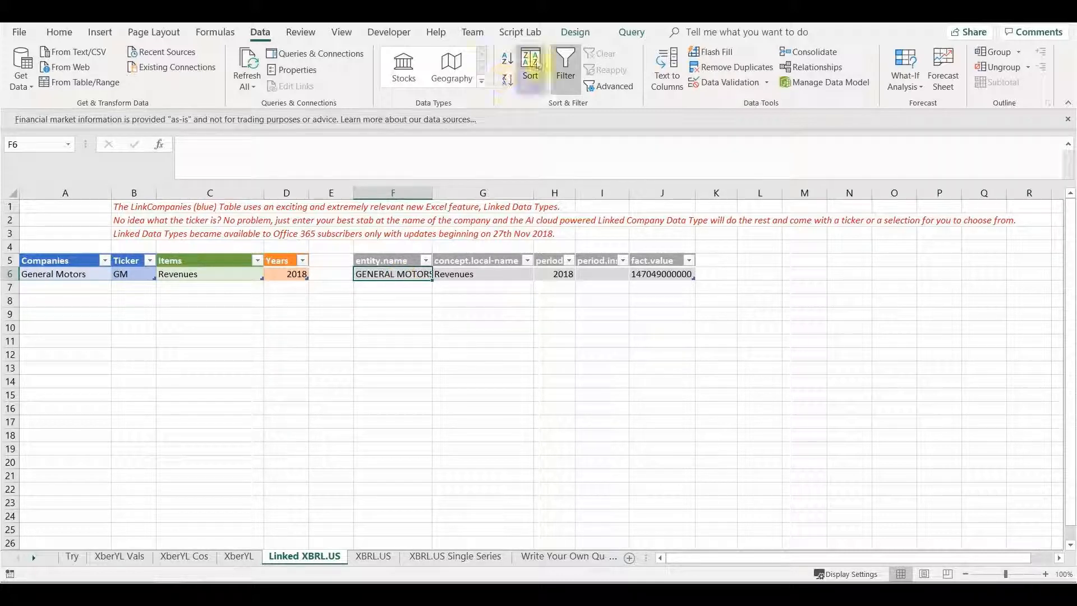
Step: Open the XBRL_US_Data_Series function for editing, review its full M code, and return to the worksheet
{"action": "left_click", "coordinate": [318, 53]}
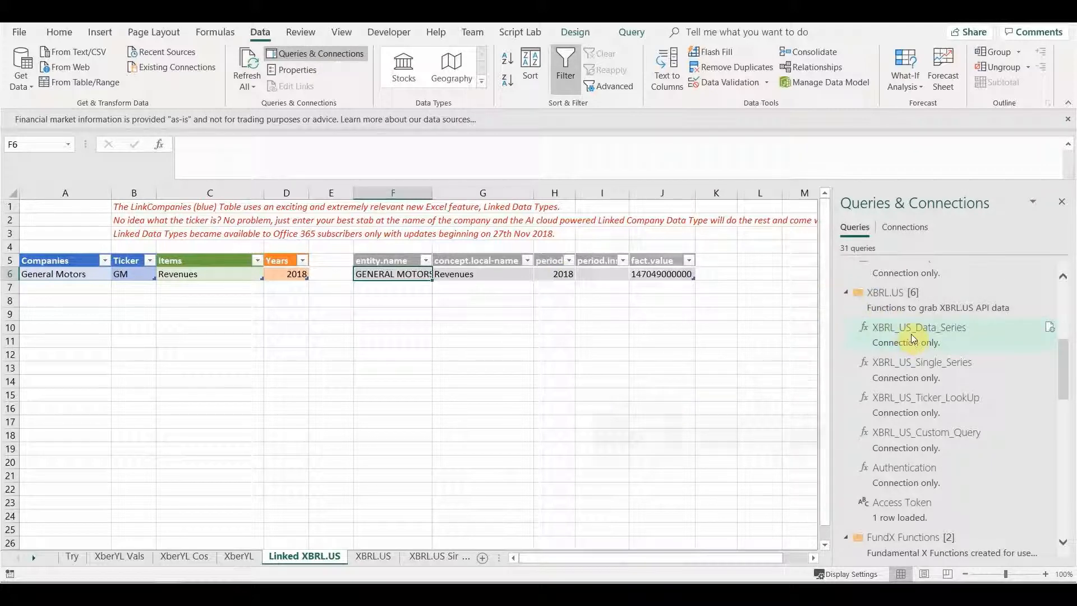
{"action": "mouse_move", "coordinate": [911, 337]}
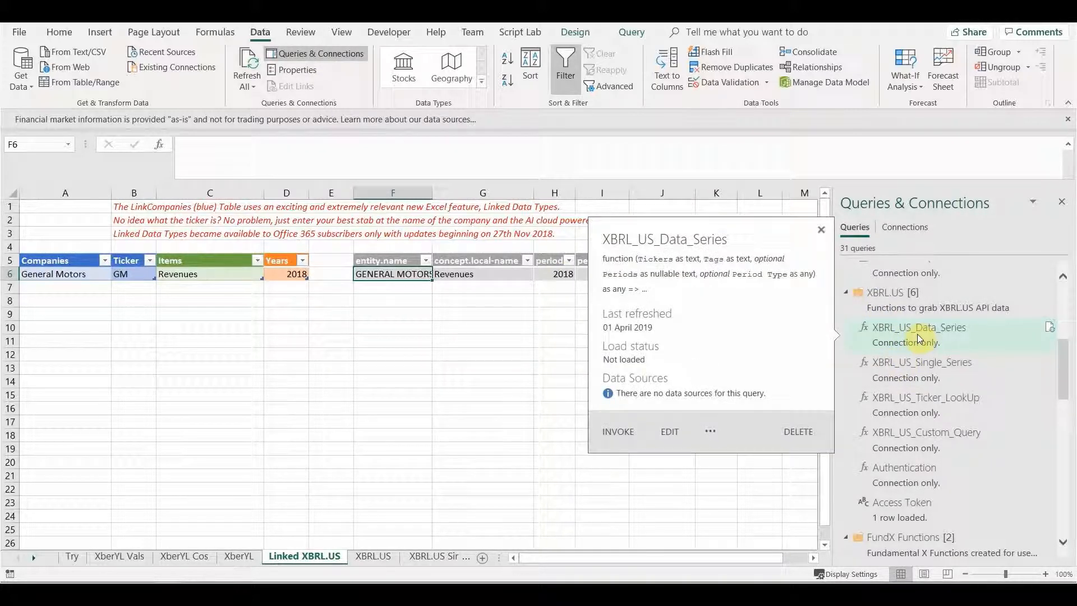
{"action": "left_click", "coordinate": [670, 432]}
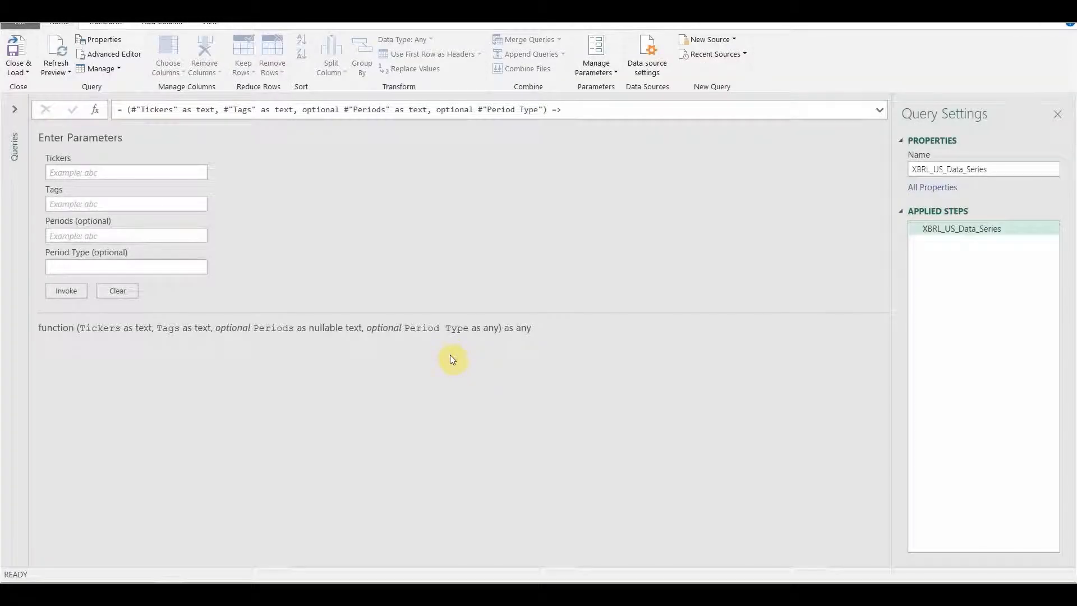
{"action": "left_click", "coordinate": [126, 55]}
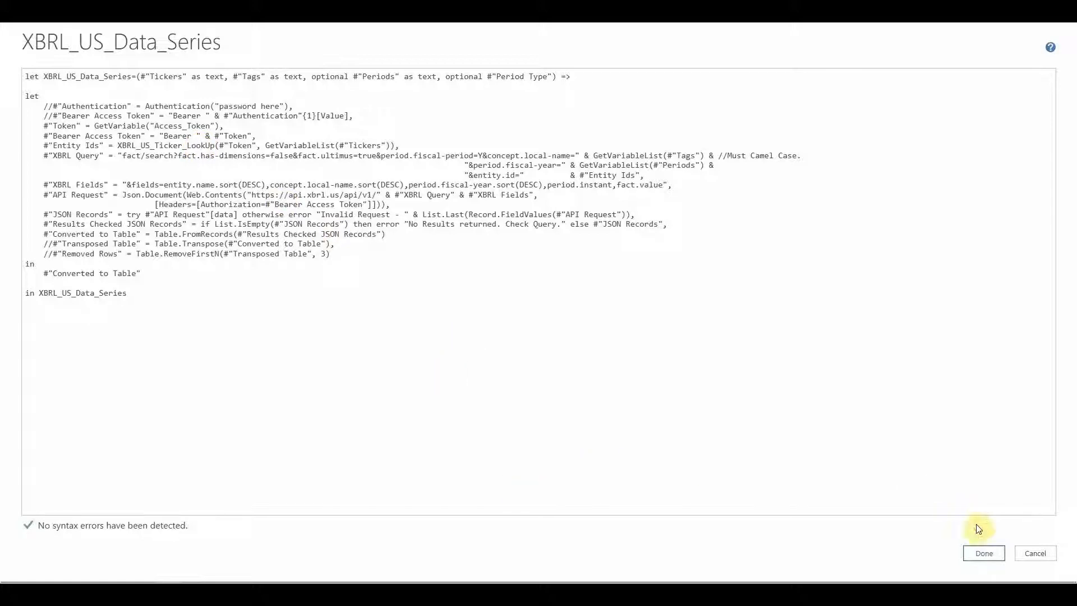
{"action": "left_click", "coordinate": [985, 555]}
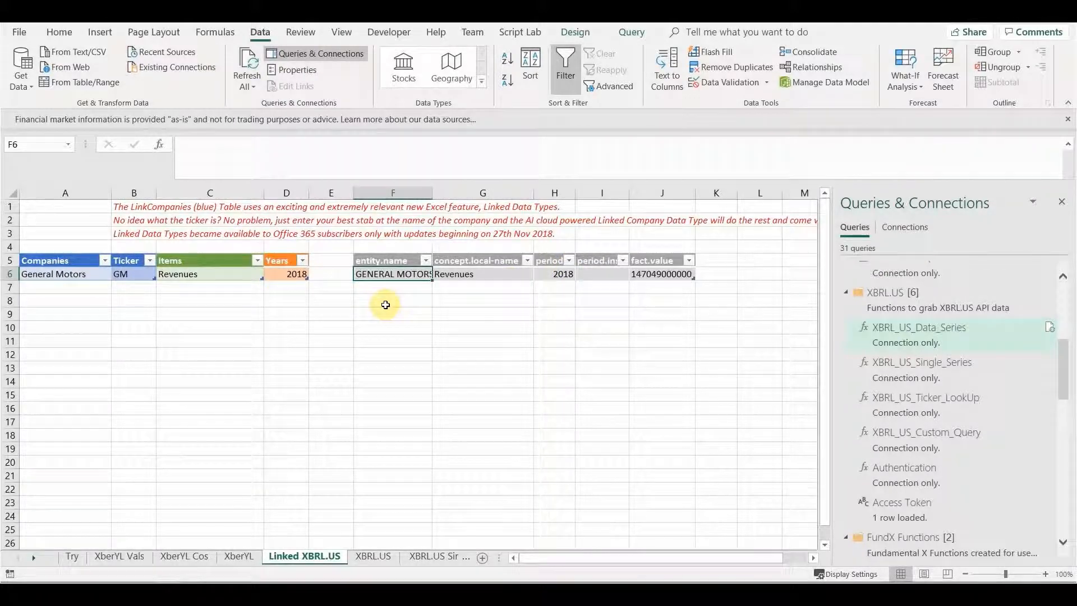
Step: Review the ticker, item, year and result cells, and the details of the XBRL_US_Single_Series function
{"action": "left_click", "coordinate": [144, 275]}
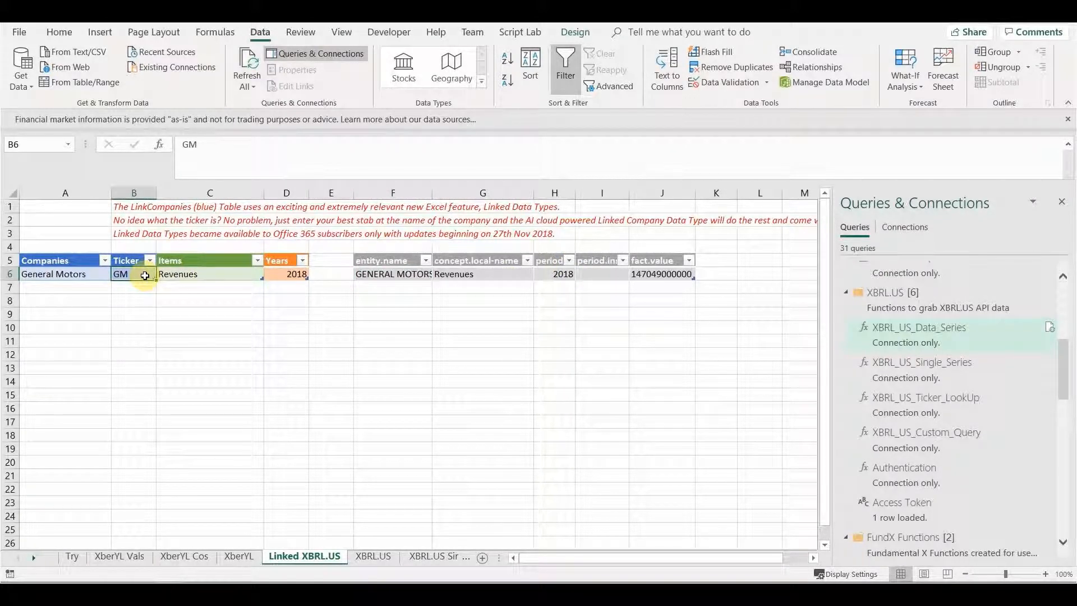
{"action": "left_click", "coordinate": [193, 275]}
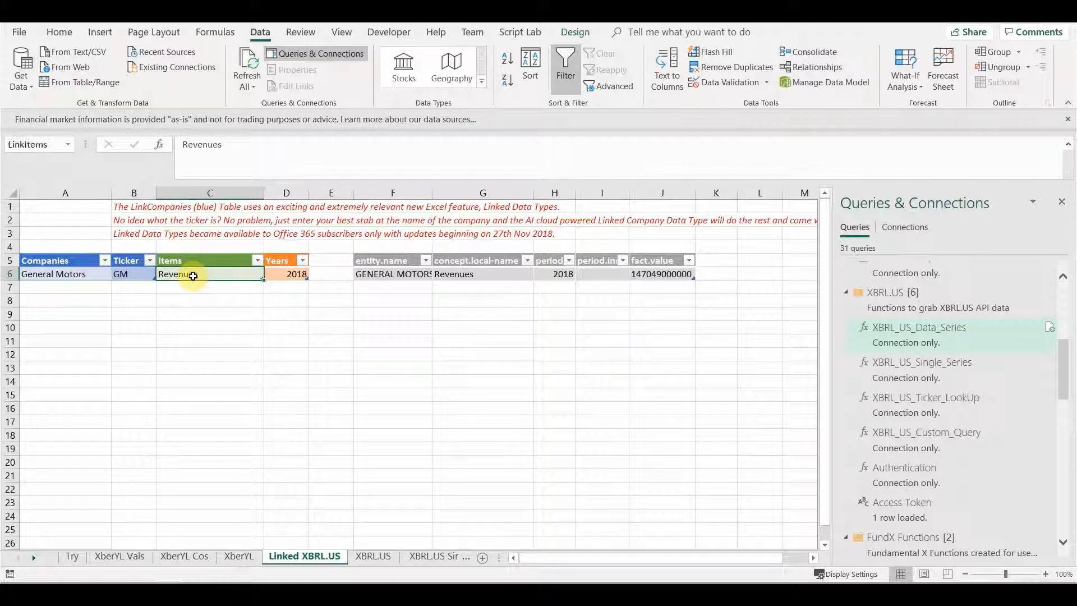
{"action": "left_click", "coordinate": [288, 275]}
{"action": "left_click", "coordinate": [382, 274]}
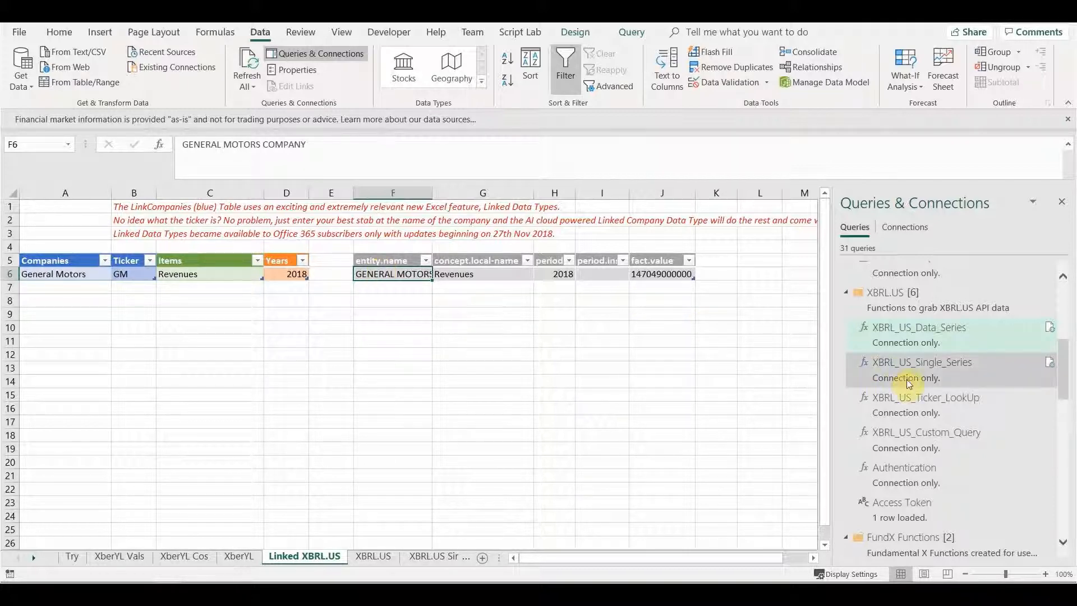
{"action": "mouse_move", "coordinate": [907, 377]}
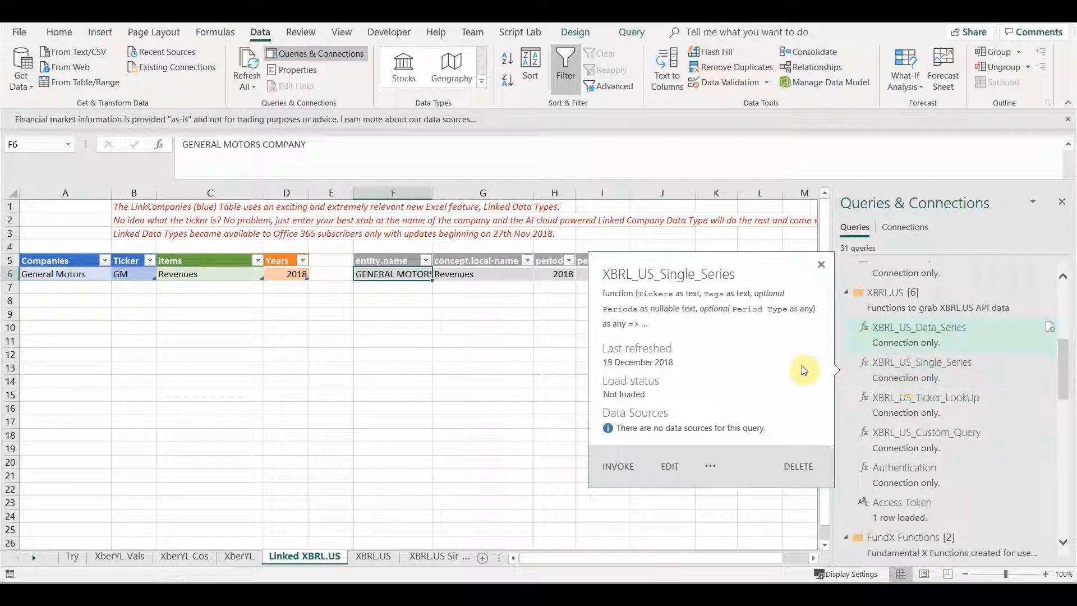
{"action": "left_click", "coordinate": [411, 328]}
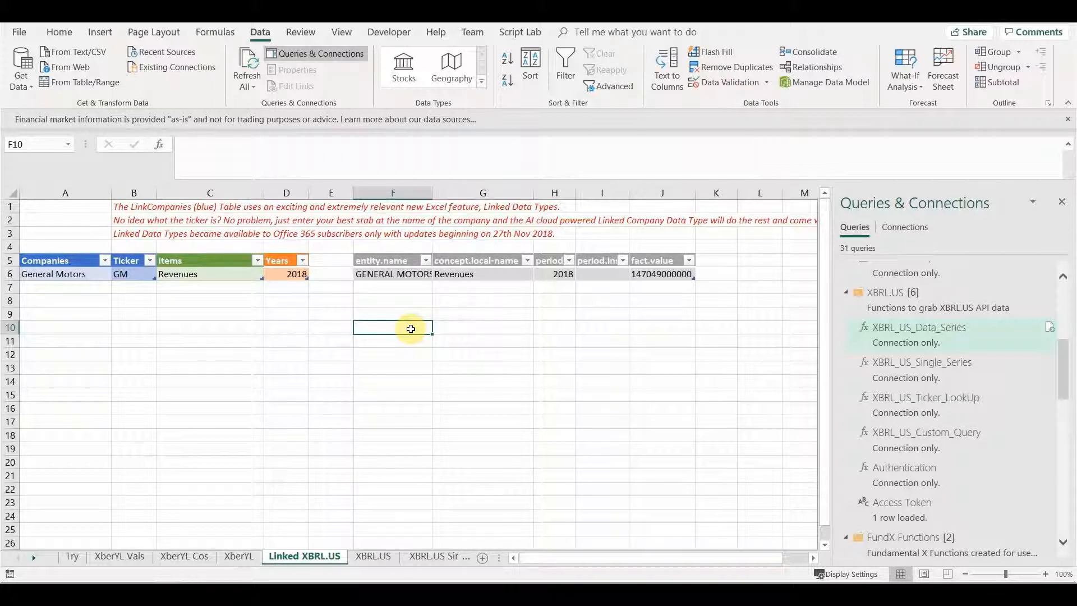
{"action": "left_click", "coordinate": [149, 272]}
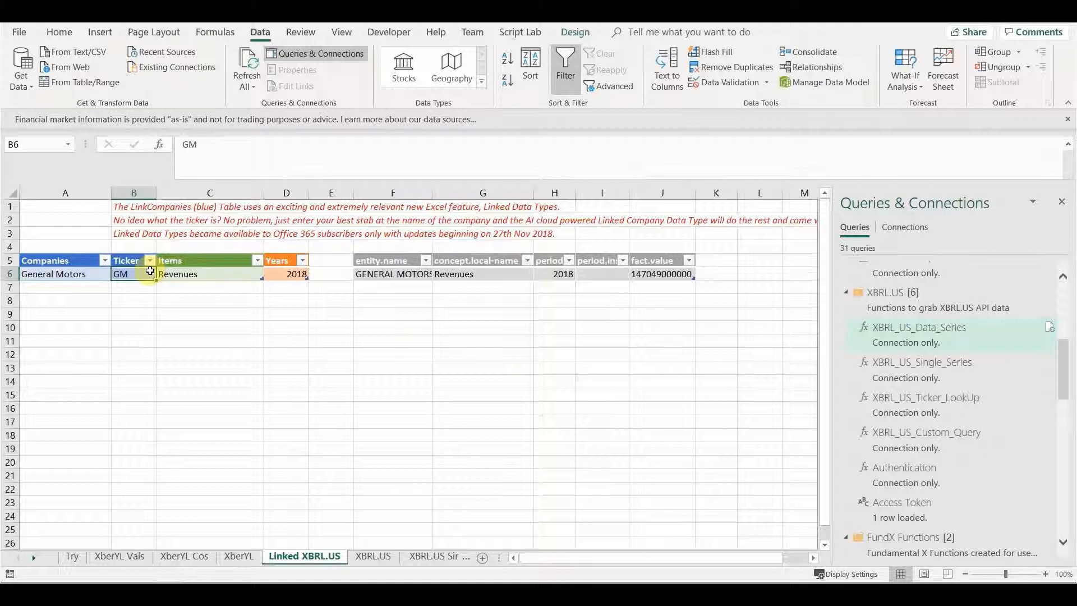
Step: Enter Microsoft in cell A8 and convert it to the Stocks linked data type
{"action": "left_click", "coordinate": [88, 301]}
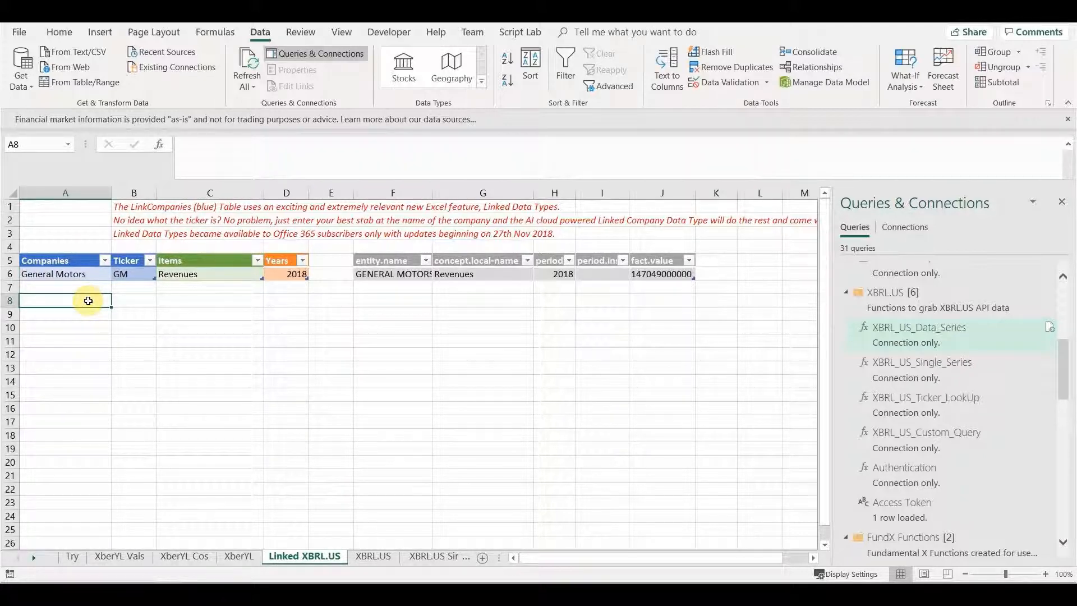
{"action": "type", "text": "M"}
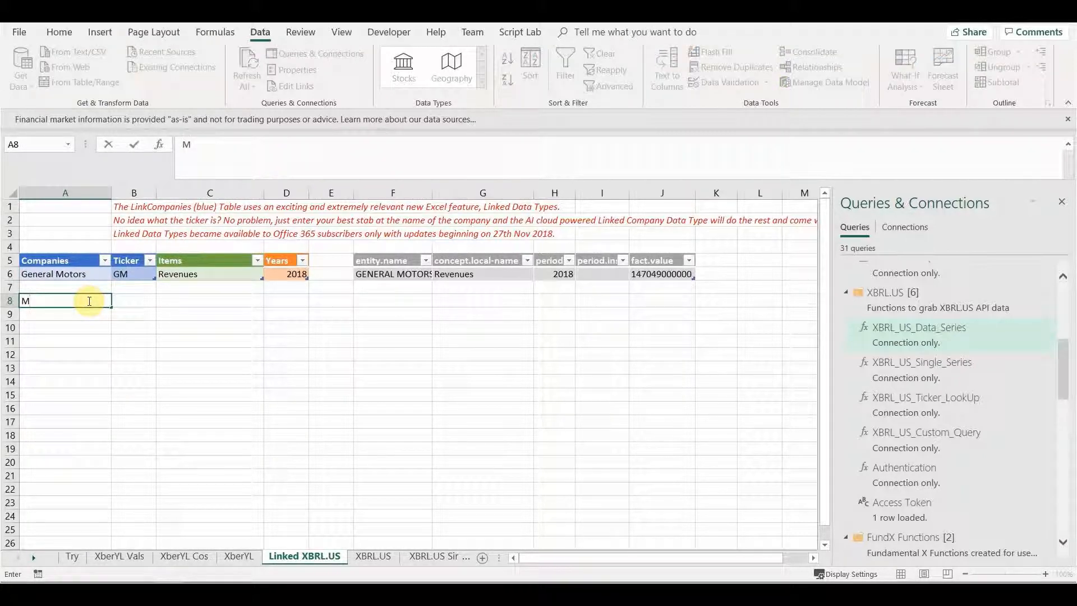
{"action": "type", "text": "icrosoft"}
{"action": "key", "text": "Return"}
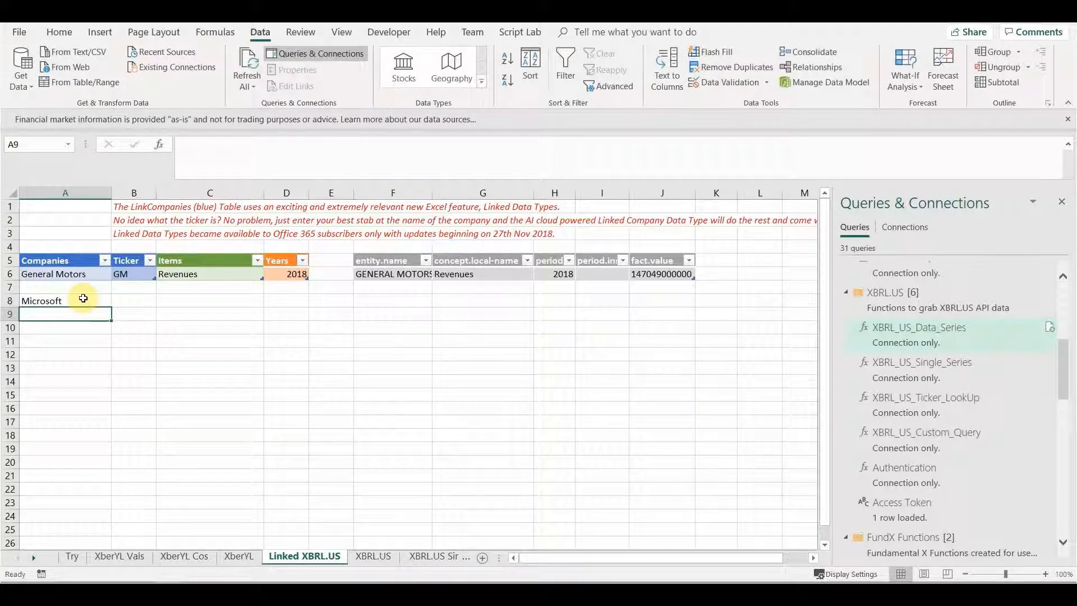
{"action": "left_click", "coordinate": [83, 299]}
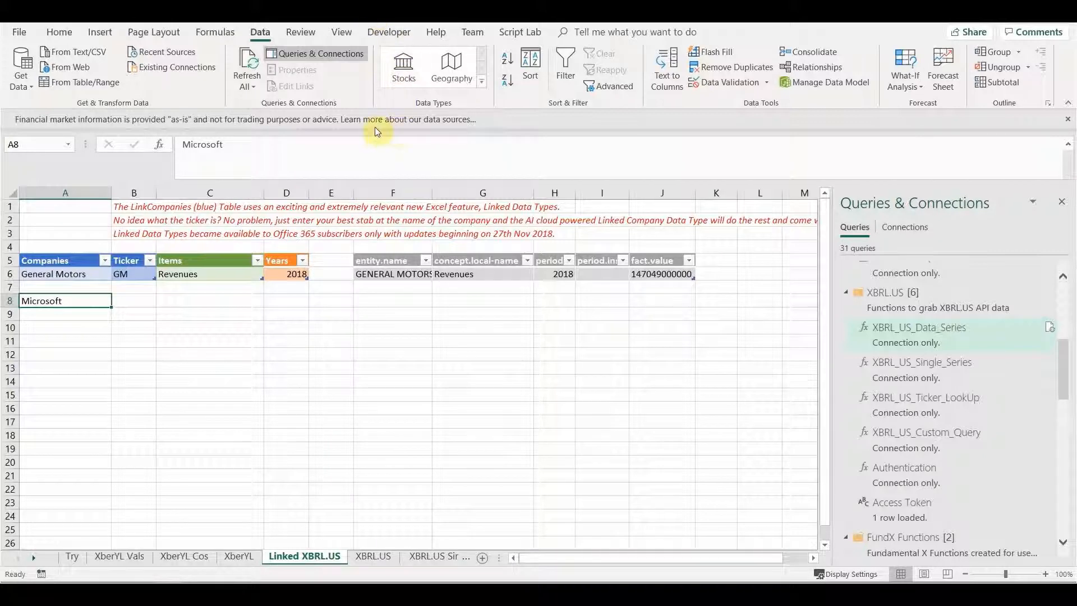
{"action": "left_click", "coordinate": [402, 65]}
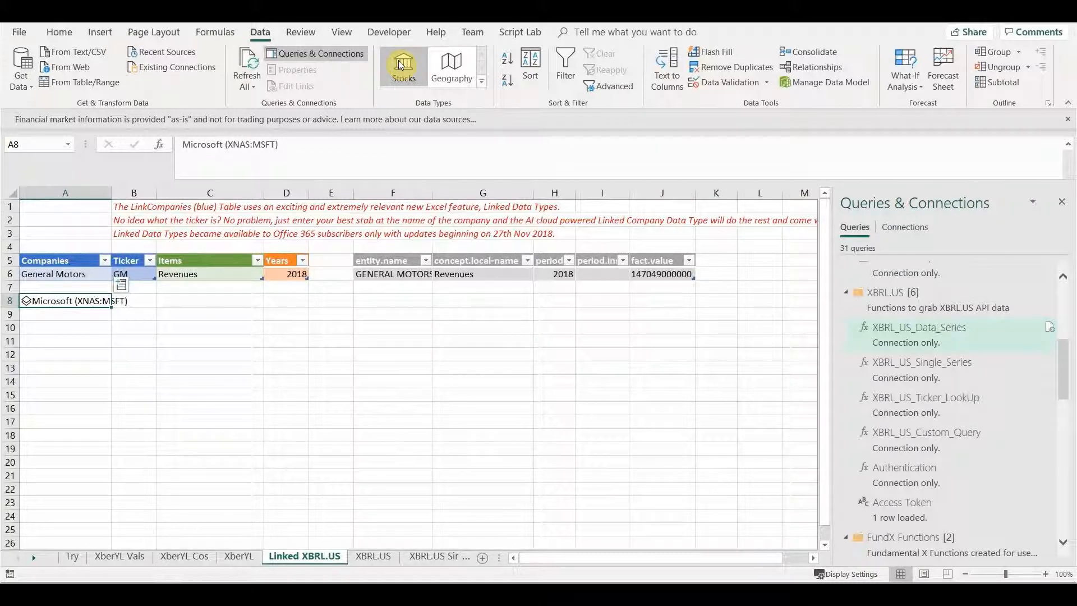
Step: Extract the Ticker symbol field from the Microsoft stock cell into B8 and check its formula
{"action": "left_click", "coordinate": [122, 288]}
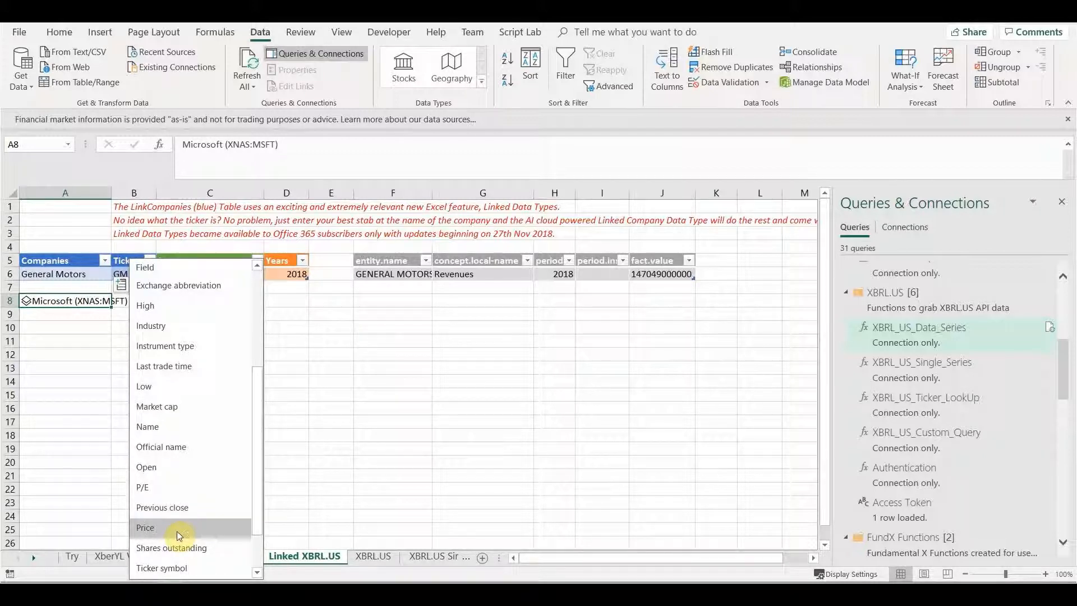
{"action": "left_click", "coordinate": [181, 567]}
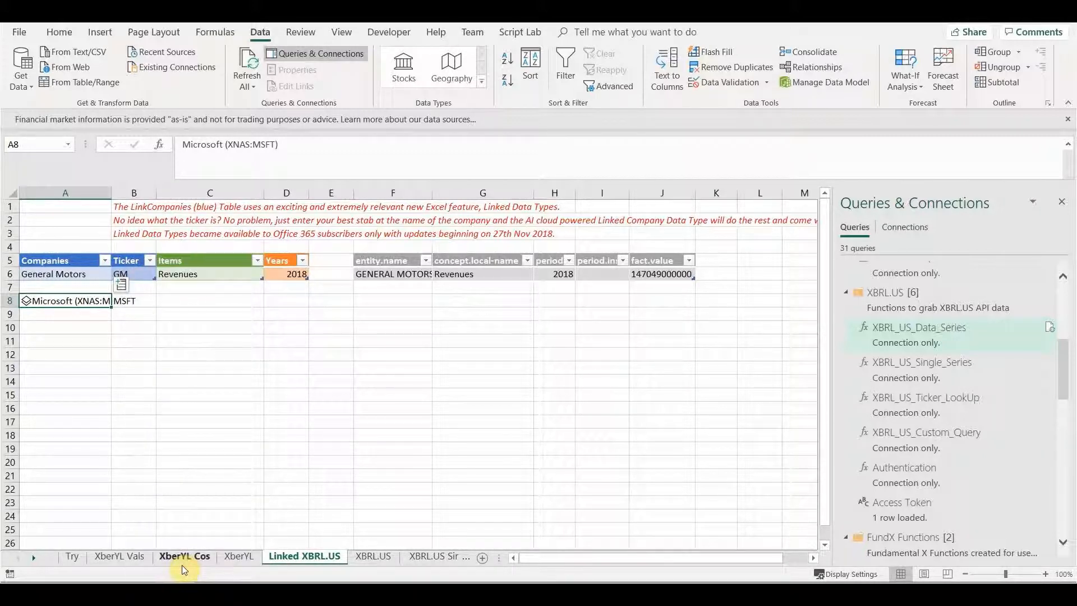
{"action": "left_click", "coordinate": [129, 327]}
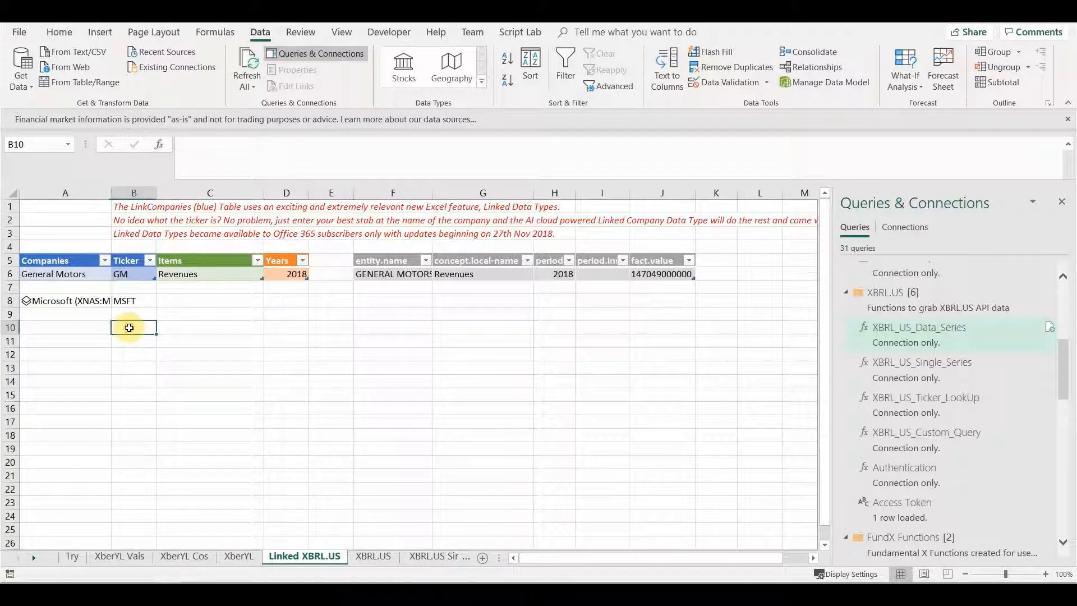
{"action": "left_click", "coordinate": [141, 300]}
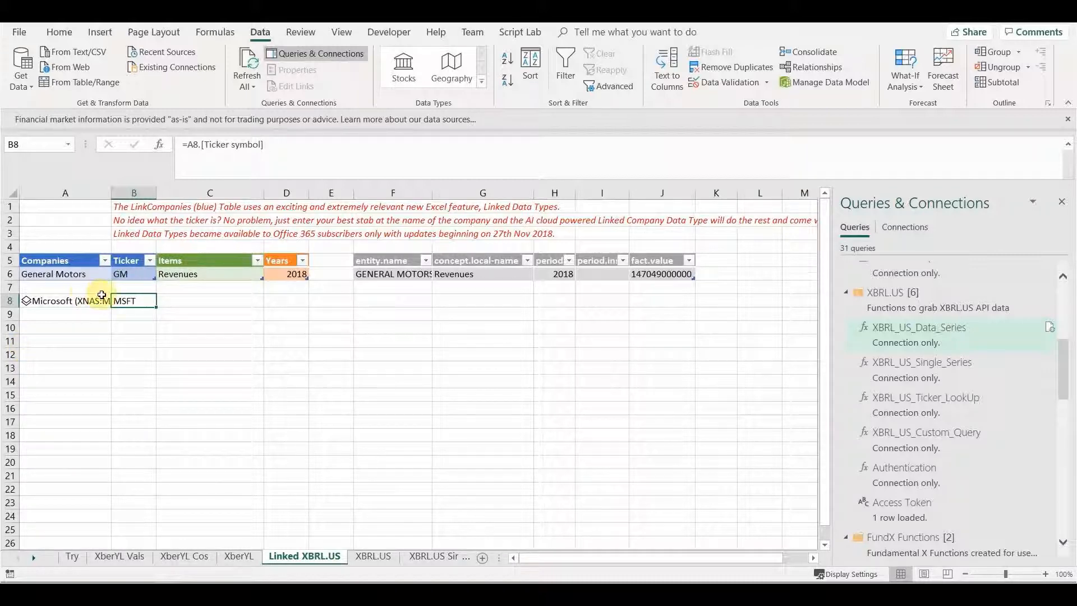
{"action": "left_click", "coordinate": [89, 279]}
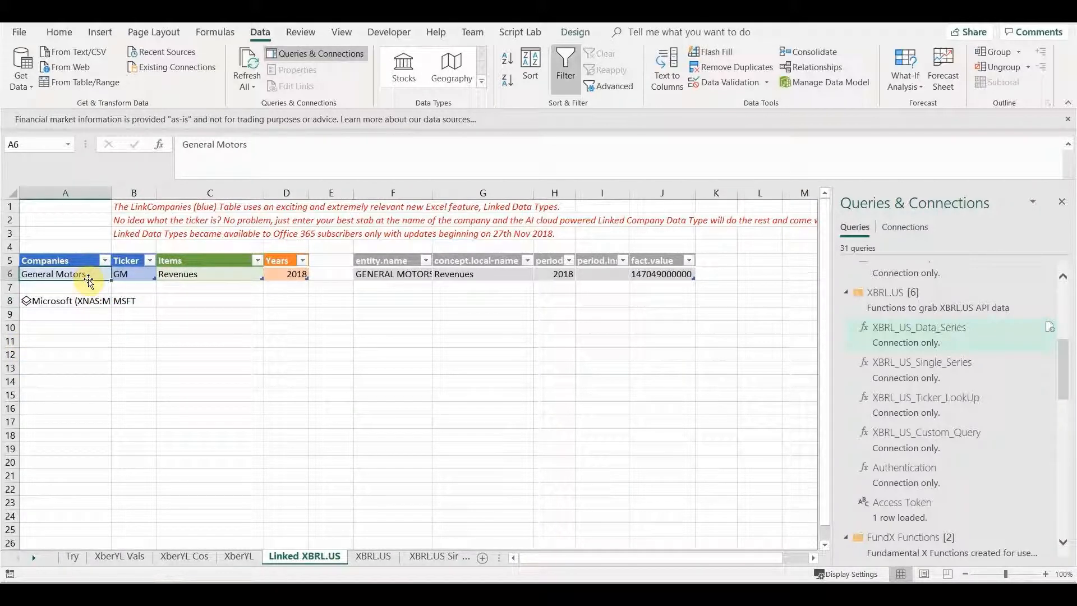
{"action": "left_click", "coordinate": [402, 67]}
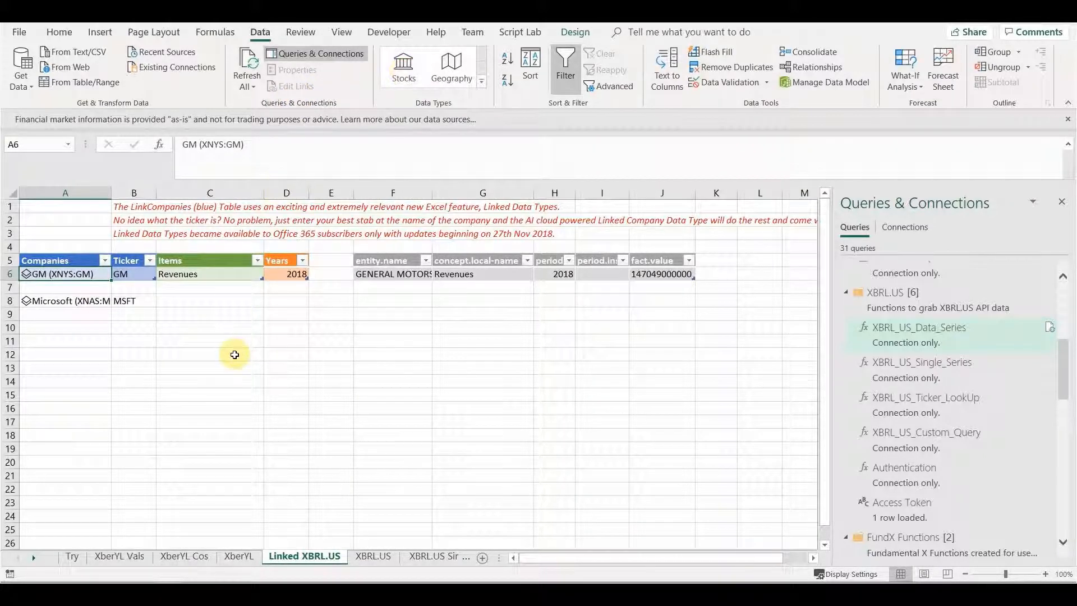
{"action": "left_click", "coordinate": [128, 275]}
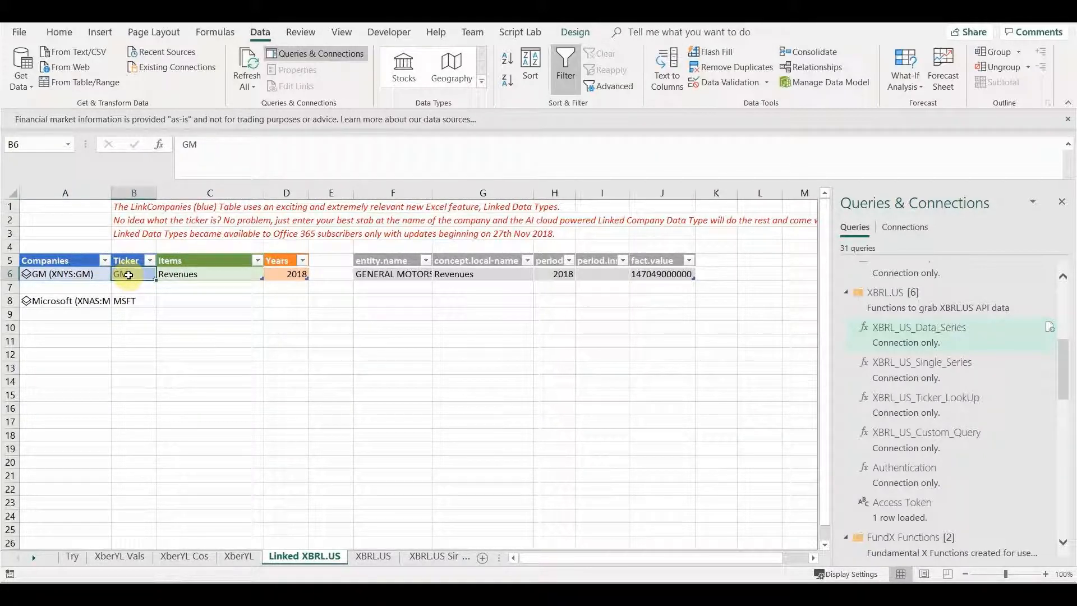
{"action": "type", "text": "="}
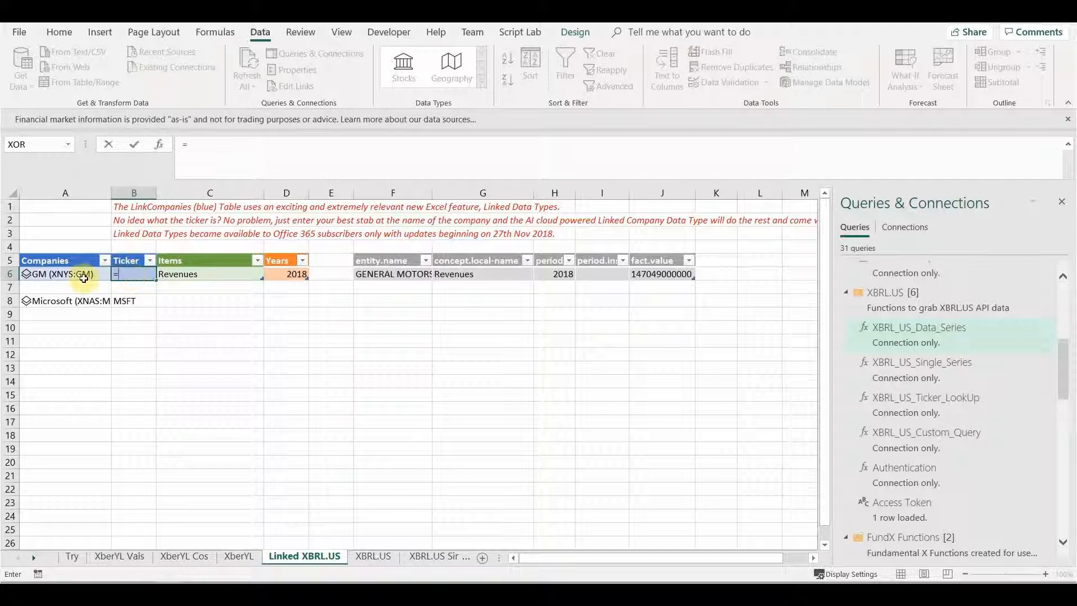
{"action": "left_click", "coordinate": [79, 275]}
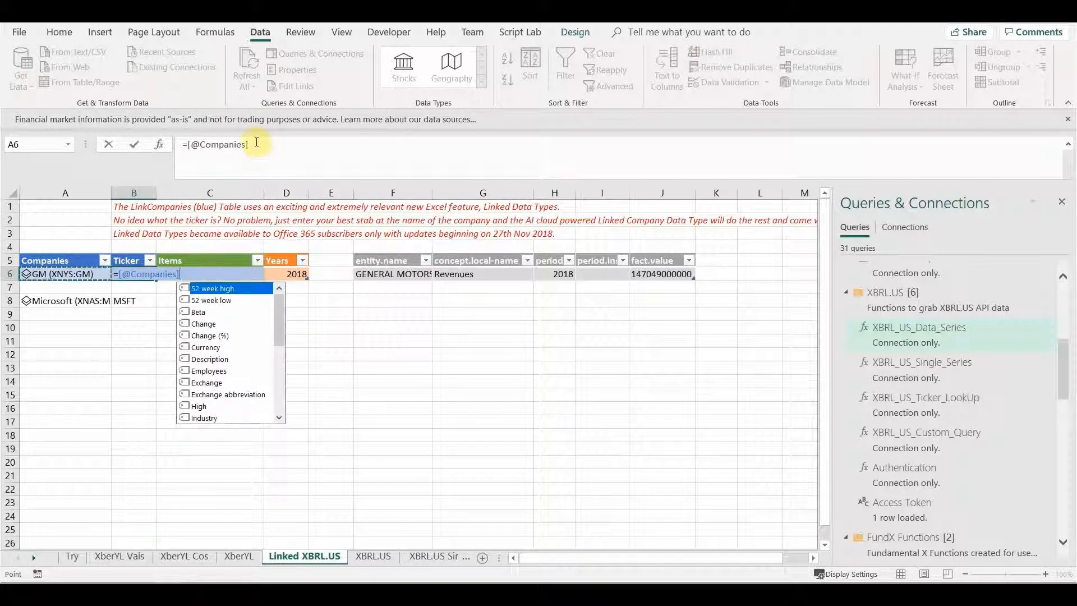
{"action": "left_click", "coordinate": [255, 143]}
{"action": "type", "text": "."}
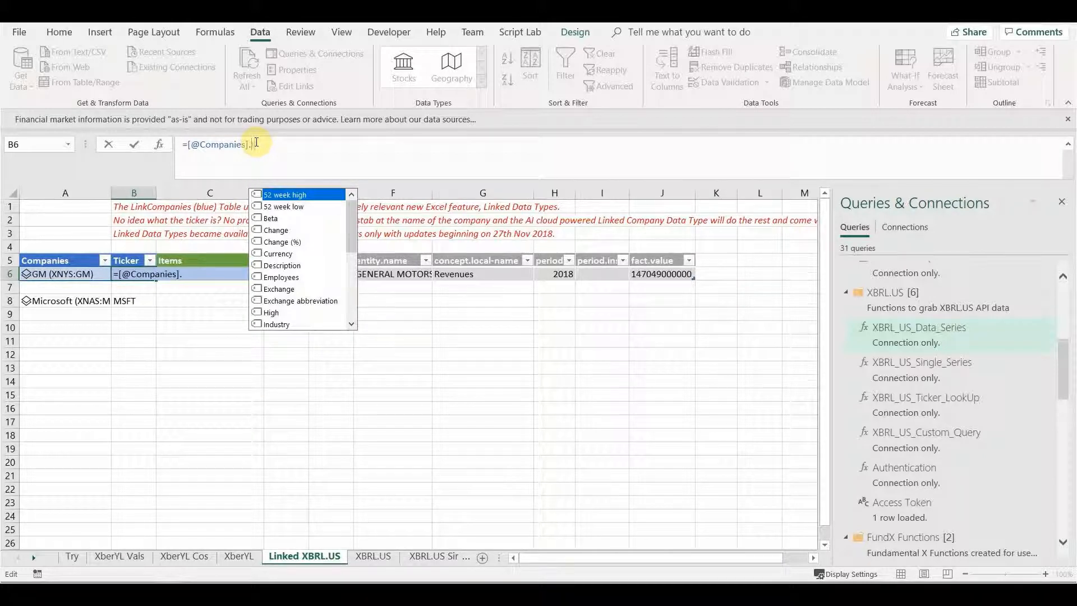
{"action": "type", "text": "t"}
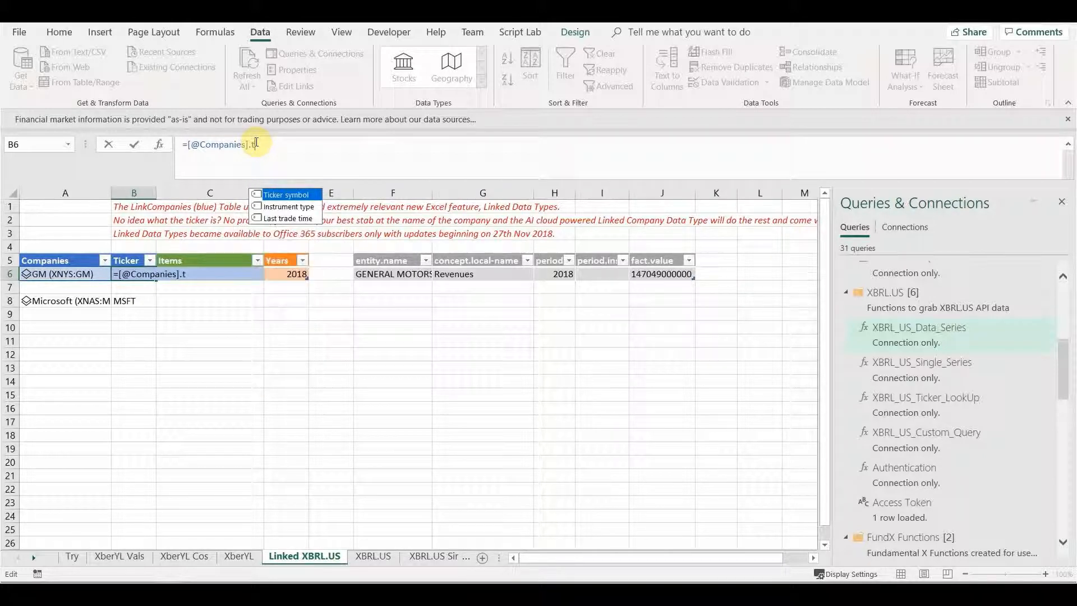
{"action": "double_click", "coordinate": [286, 196]}
{"action": "key", "text": "Return"}
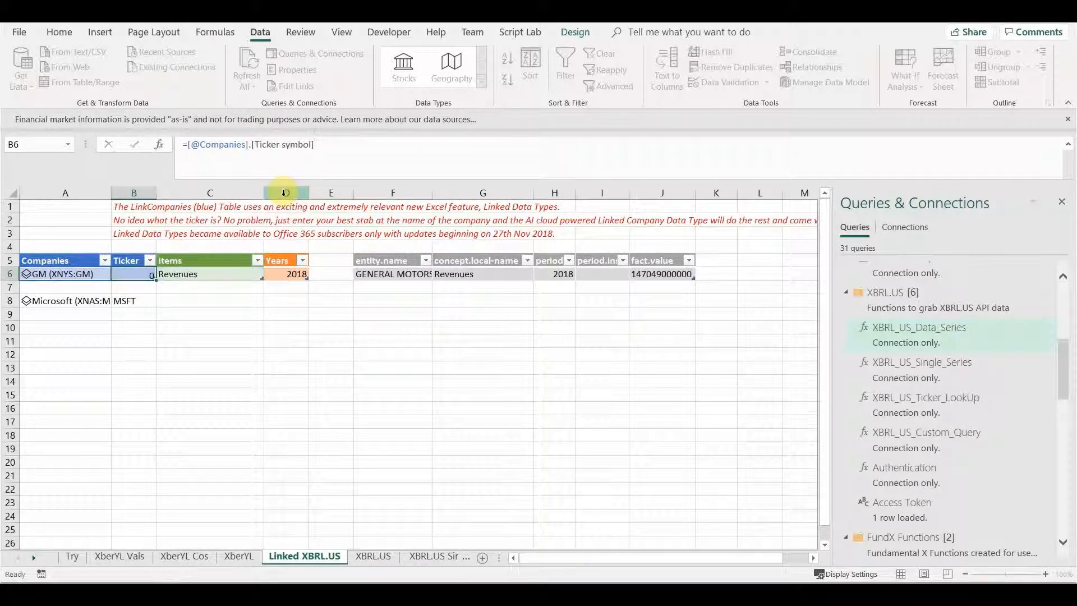
Step: Review the Ticker formula in B6 and compare the linked stock cells for GM and Microsoft
{"action": "left_click", "coordinate": [142, 275]}
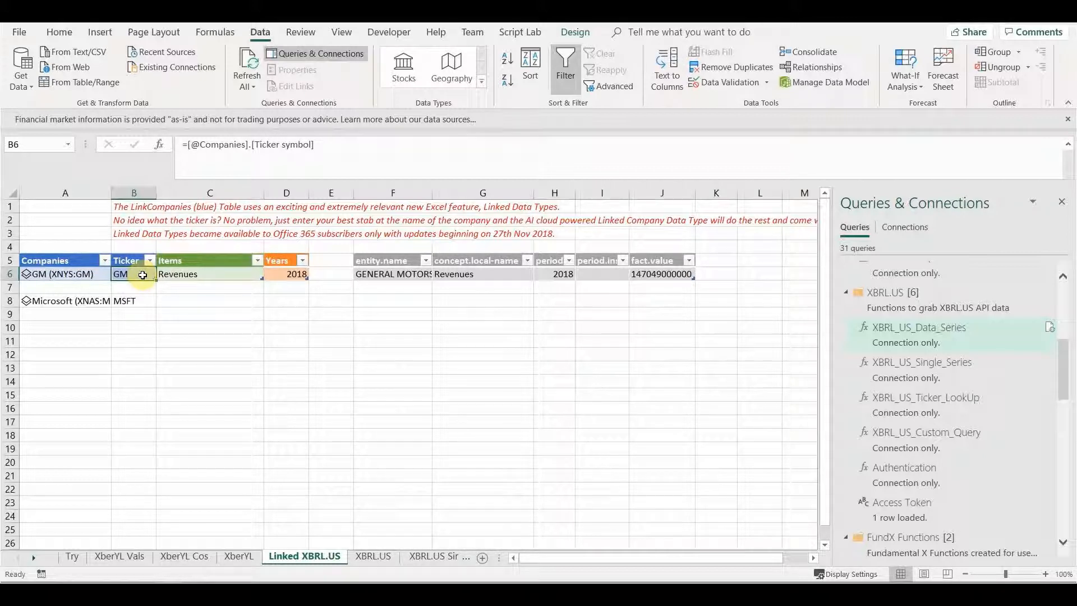
{"action": "left_click", "coordinate": [85, 274]}
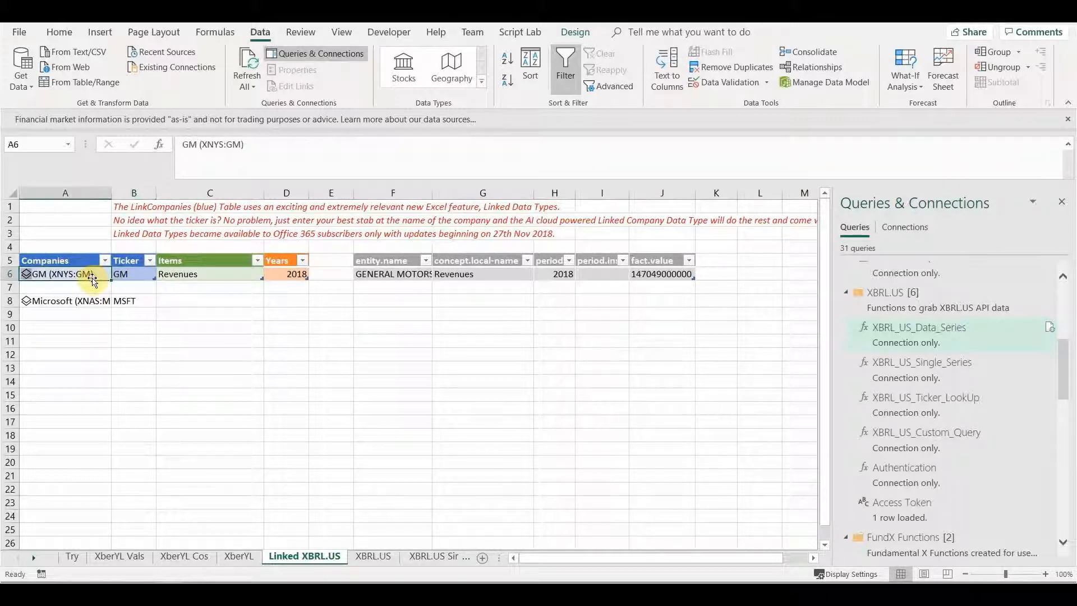
{"action": "left_click", "coordinate": [133, 279]}
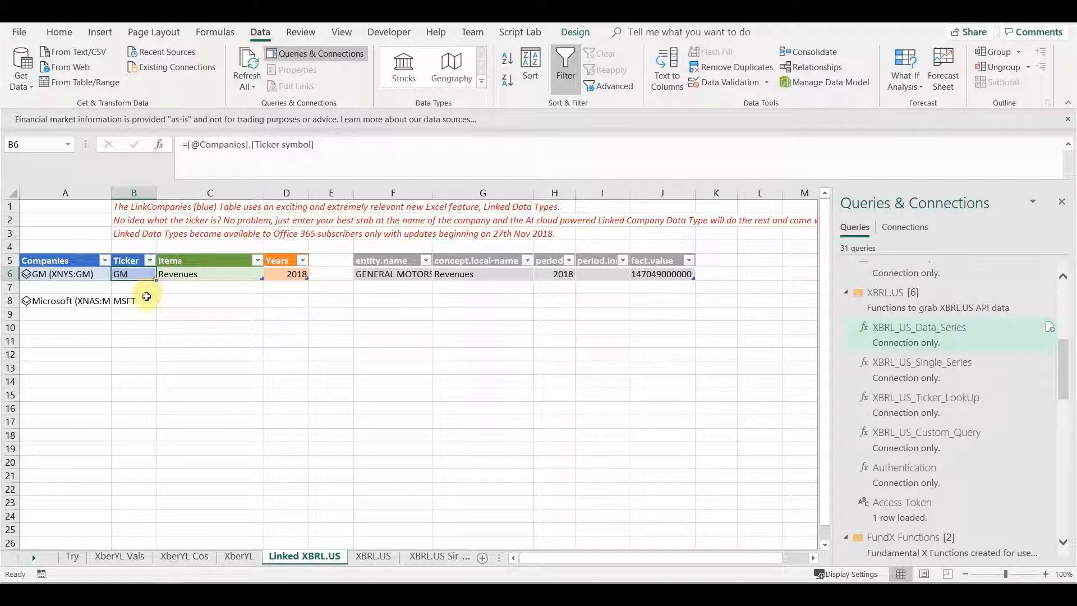
{"action": "left_click", "coordinate": [73, 301]}
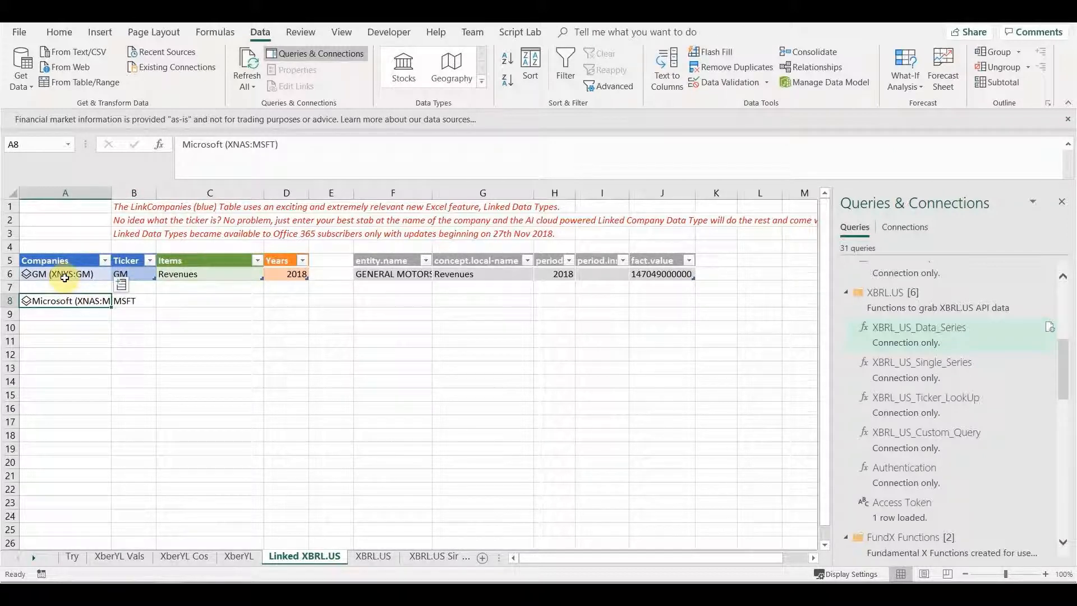
{"action": "left_click", "coordinate": [65, 279]}
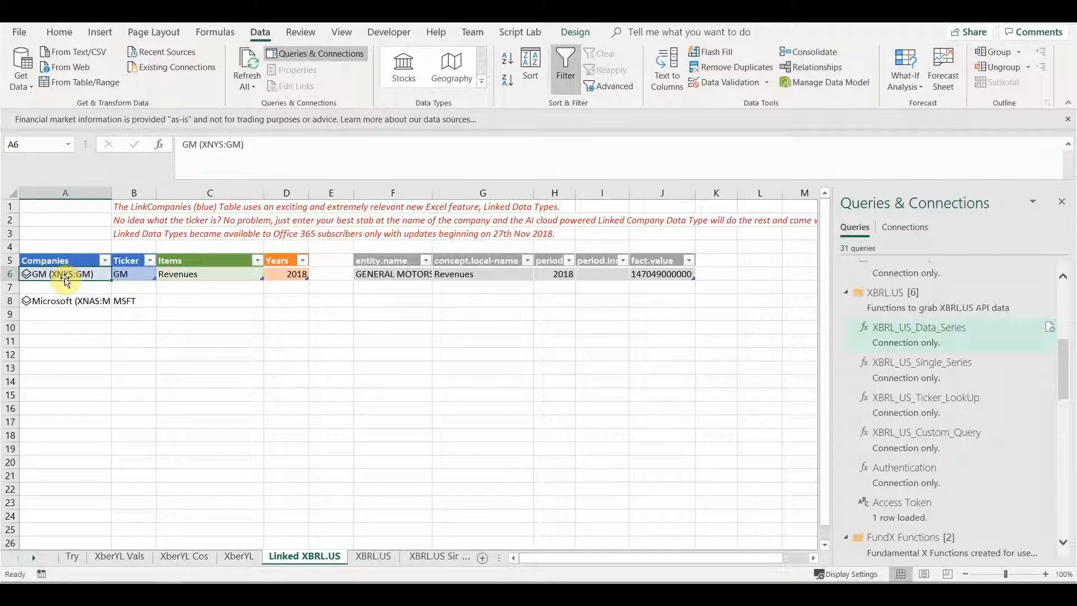
{"action": "left_click", "coordinate": [49, 301]}
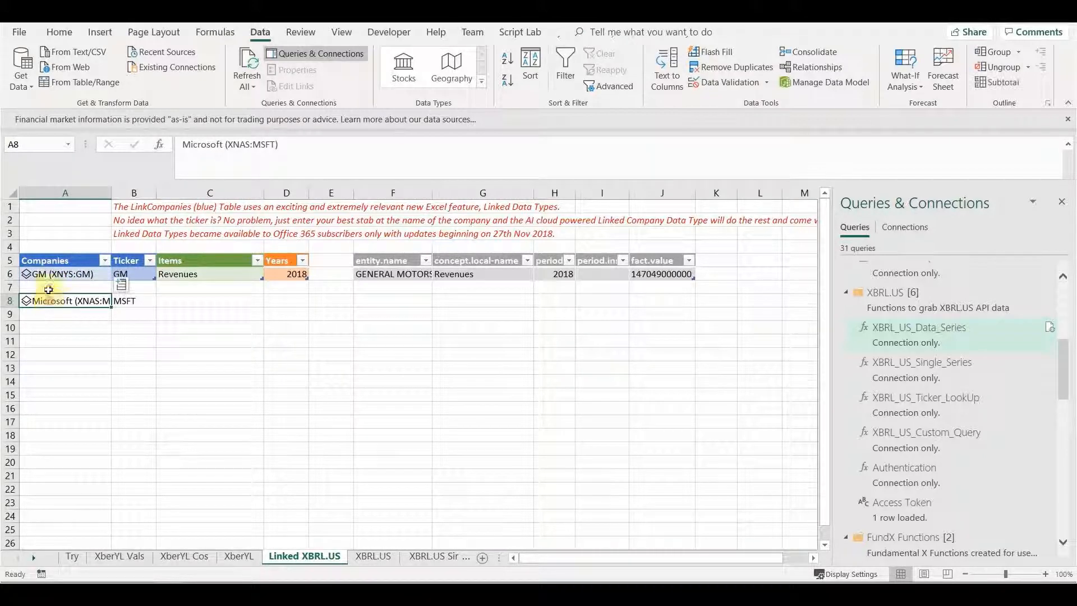
{"action": "left_click", "coordinate": [64, 276]}
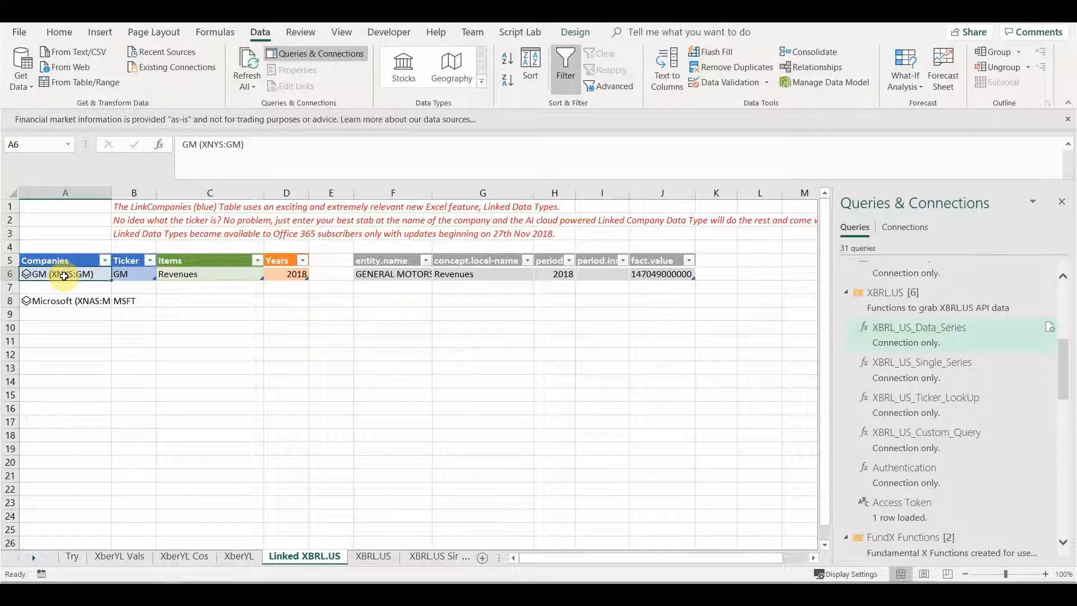
{"action": "left_click", "coordinate": [52, 303]}
Step: Replace the company in A6 with tesla, match it to the Nasdaq-listed Tesla Inc stock, and check the Ticker cell
{"action": "left_click", "coordinate": [68, 275]}
{"action": "type", "text": "tesla"}
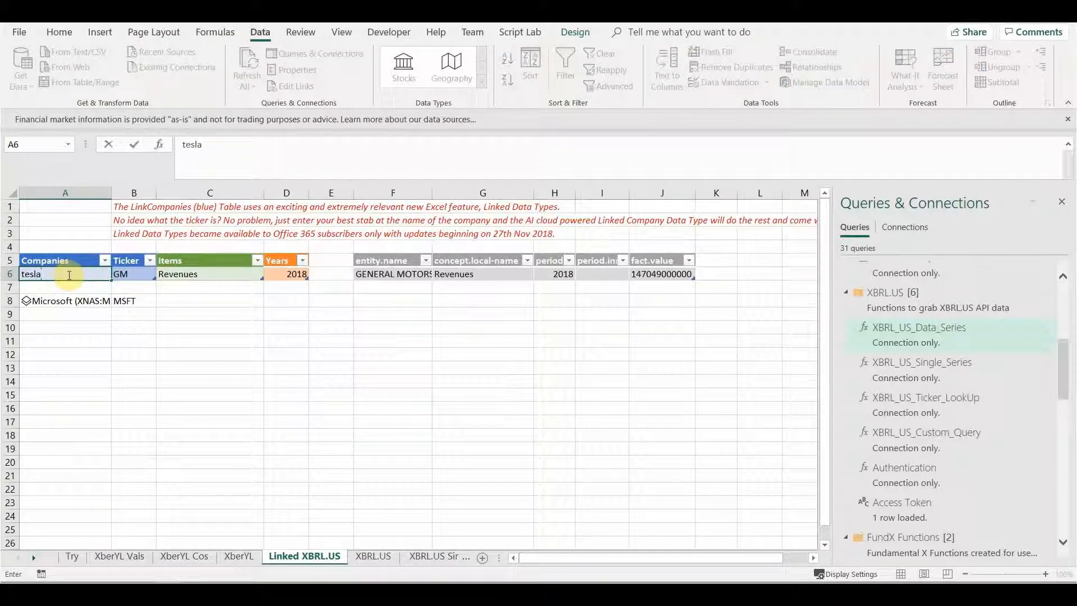
{"action": "key", "text": "Return"}
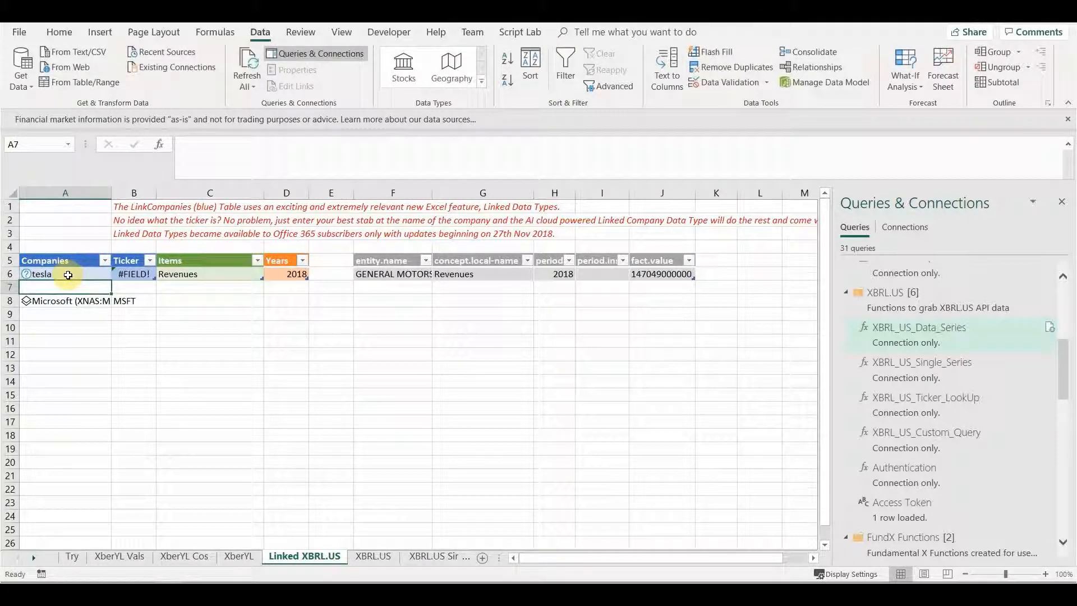
{"action": "left_click", "coordinate": [63, 275]}
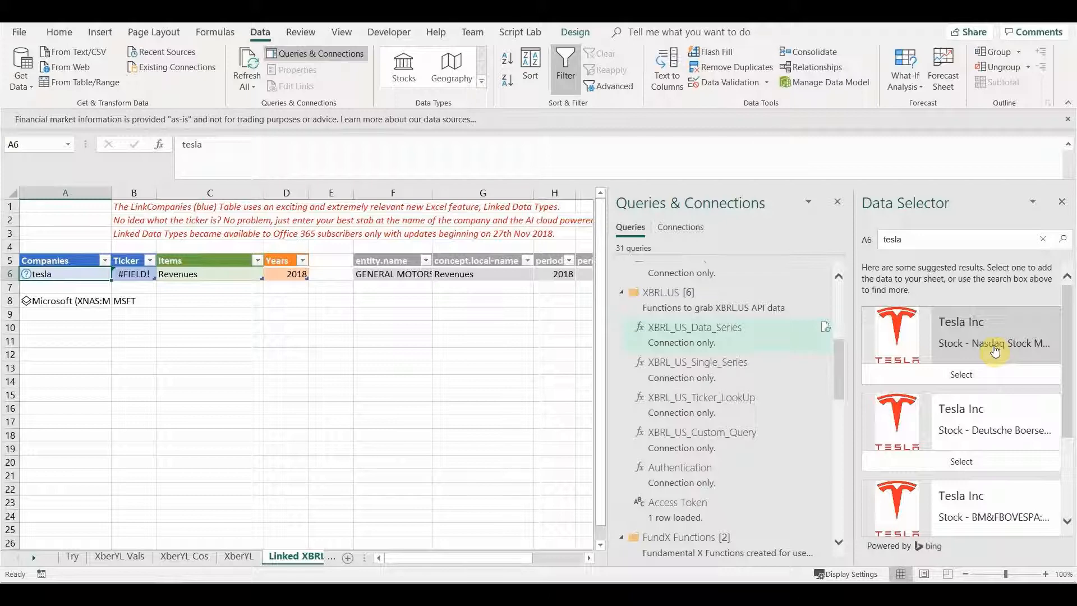
{"action": "left_click", "coordinate": [974, 376]}
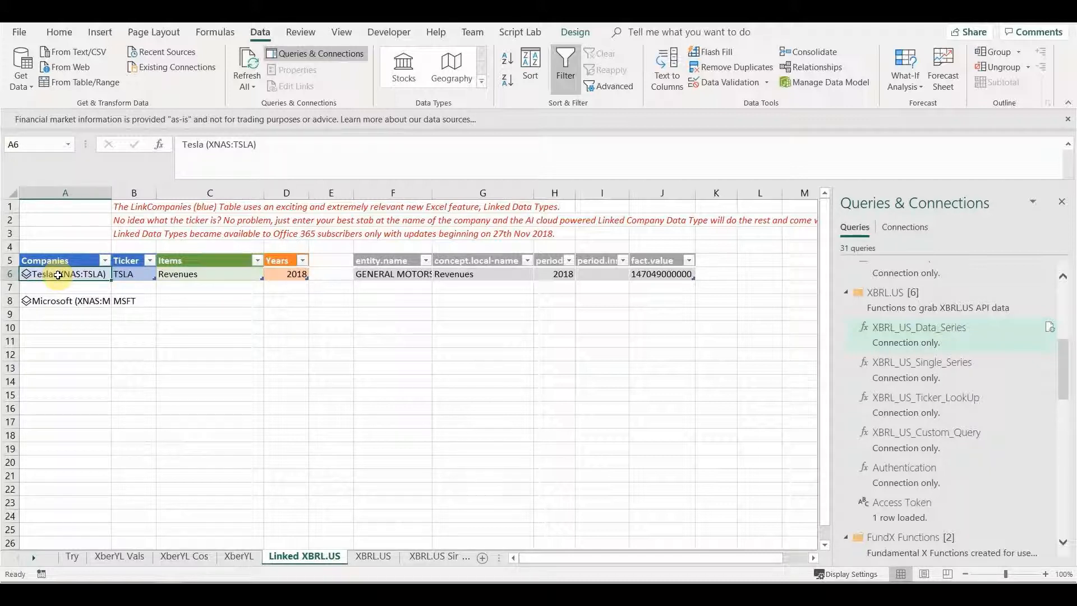
{"action": "left_click", "coordinate": [138, 274]}
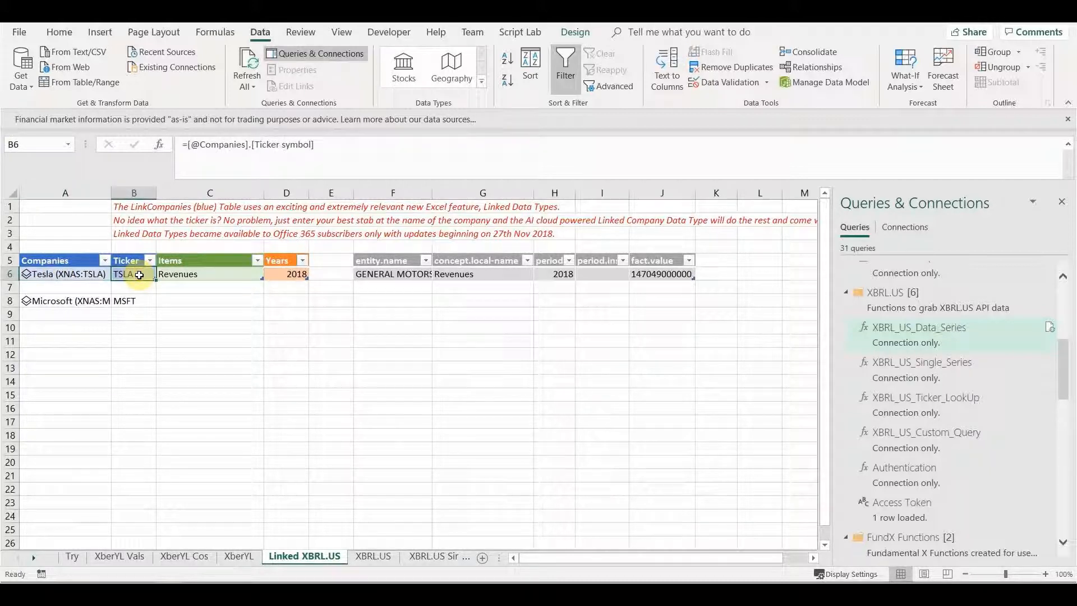
Step: Refresh the XBRL results table for the Tesla ticker and check its fact.value cell
{"action": "left_click", "coordinate": [458, 274]}
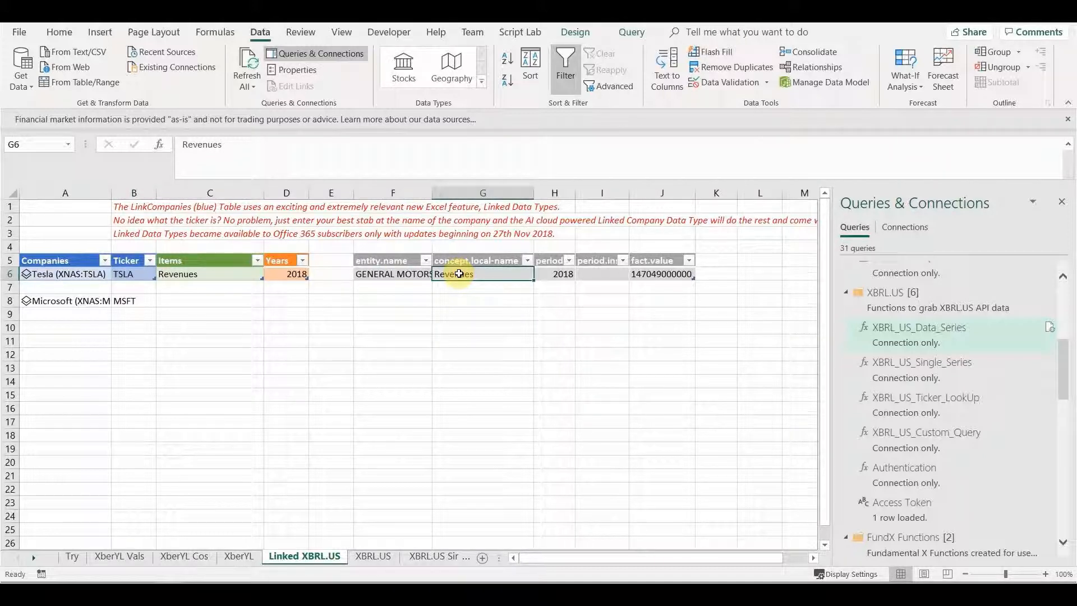
{"action": "key", "text": "alt+F5"}
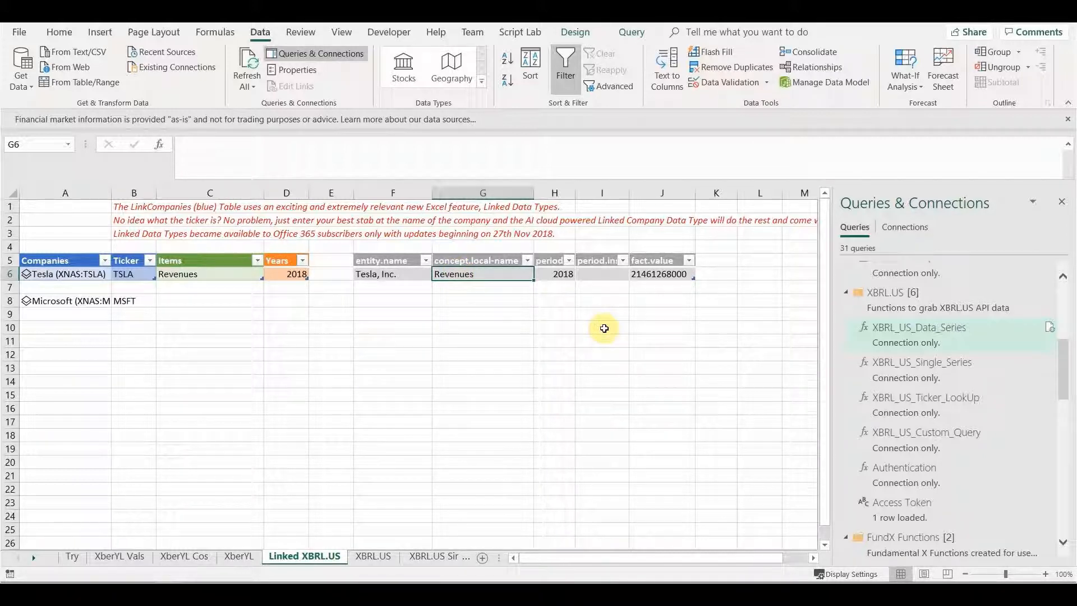
{"action": "left_click", "coordinate": [655, 274]}
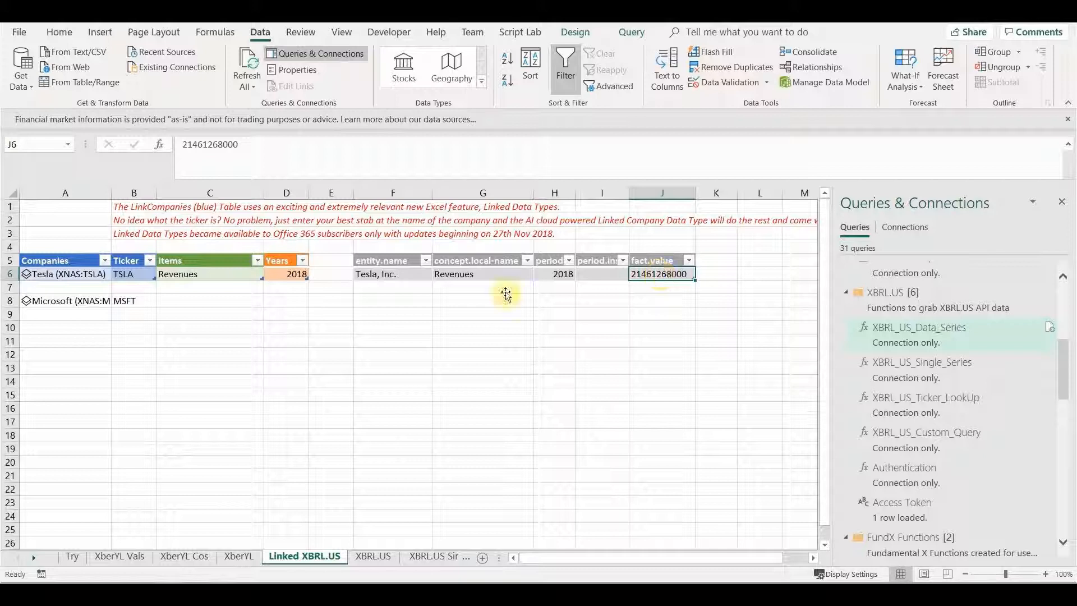
Step: Insert two rows above the Microsoft entry in row 8 to make room below the Companies table
{"action": "left_click", "coordinate": [61, 303]}
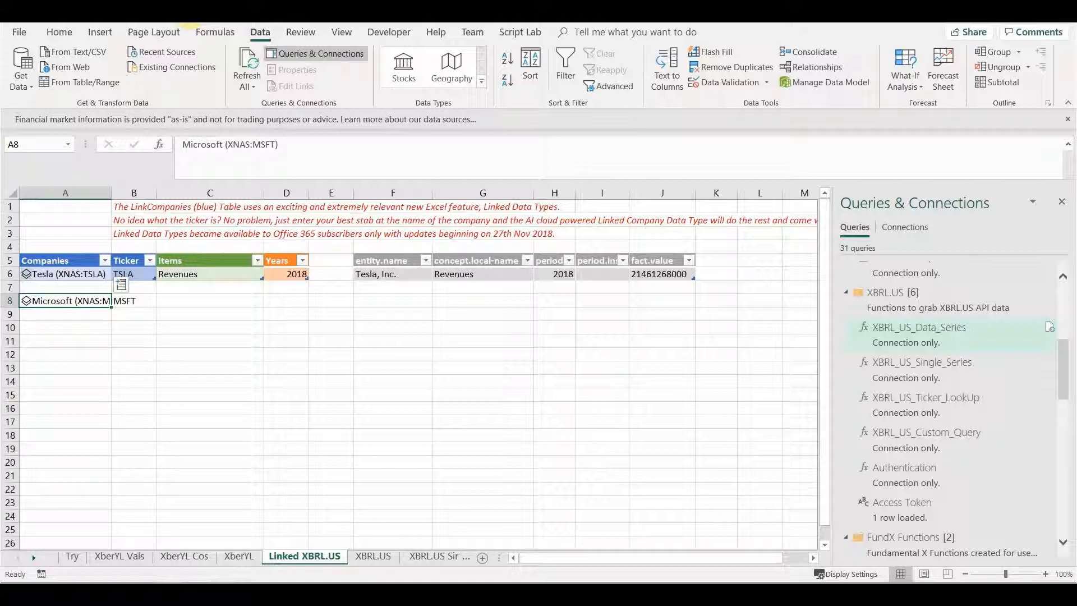
{"action": "left_click", "coordinate": [192, 14]}
{"action": "left_click", "coordinate": [192, 14]}
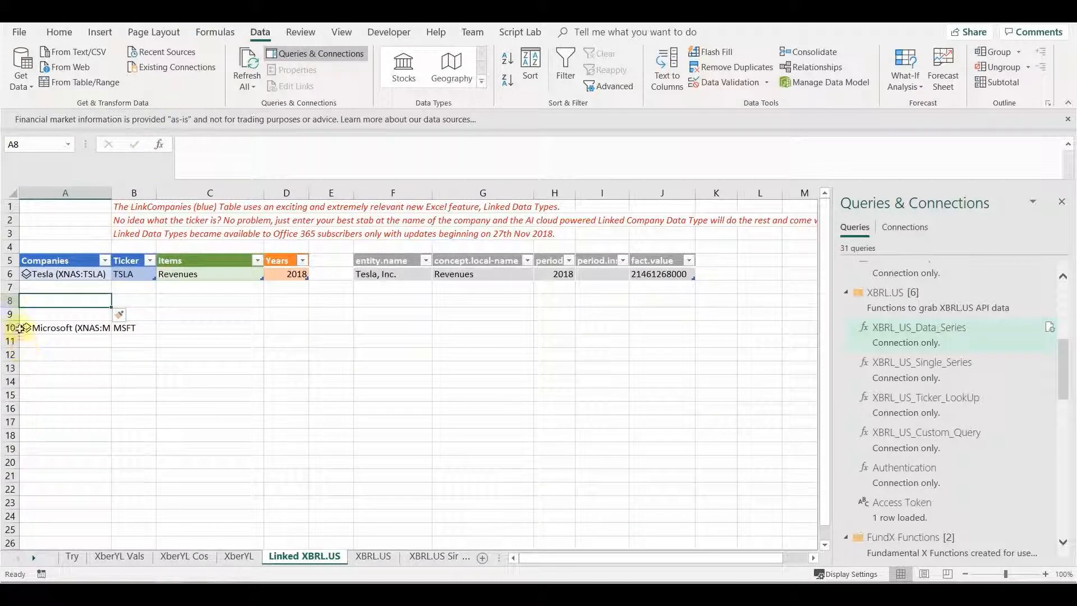
Step: Add gm as a new company in A7, convert it to the Stocks data type, and check its Ticker formula
{"action": "left_click", "coordinate": [62, 289]}
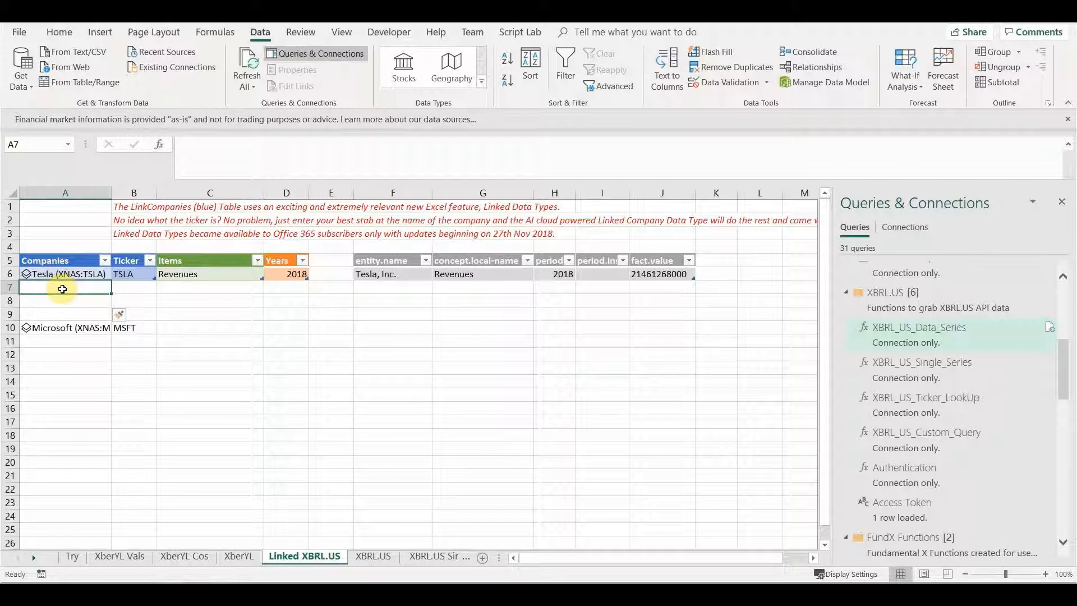
{"action": "type", "text": "gm"}
{"action": "key", "text": "Return"}
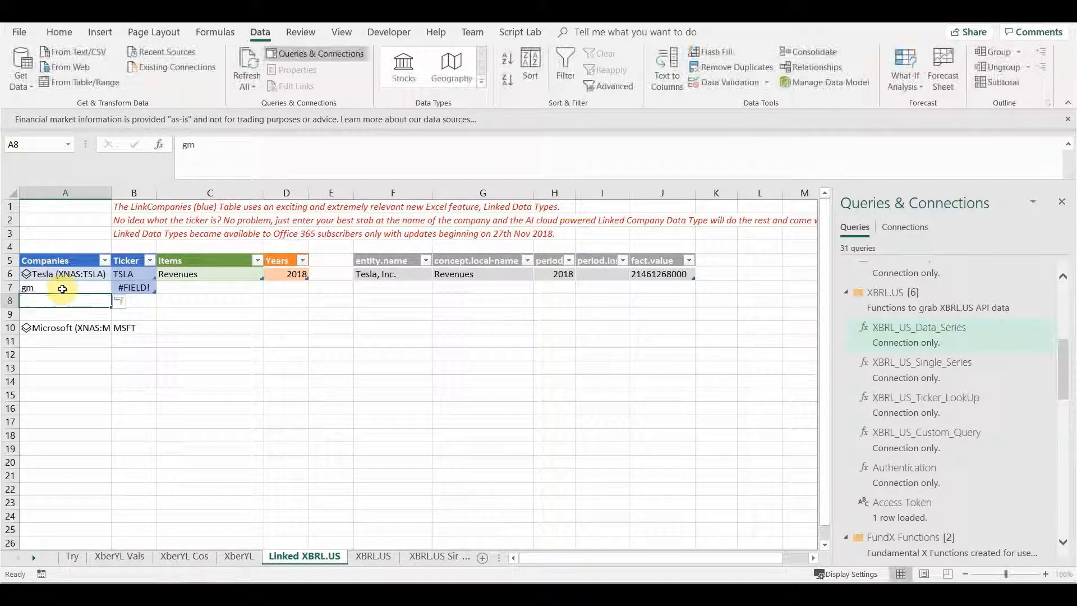
{"action": "left_click", "coordinate": [62, 289]}
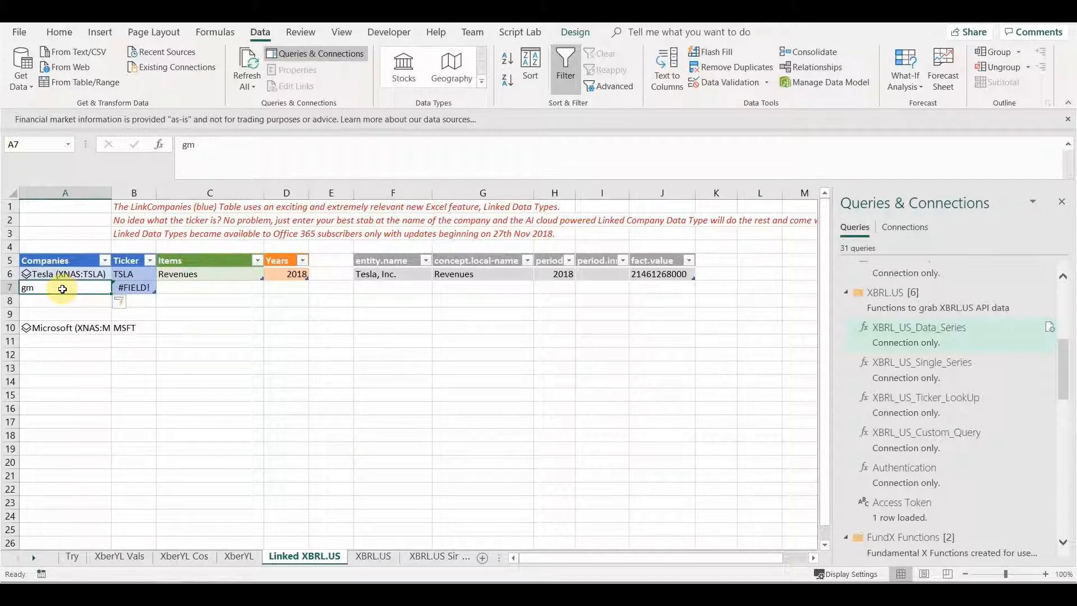
{"action": "left_click", "coordinate": [141, 275]}
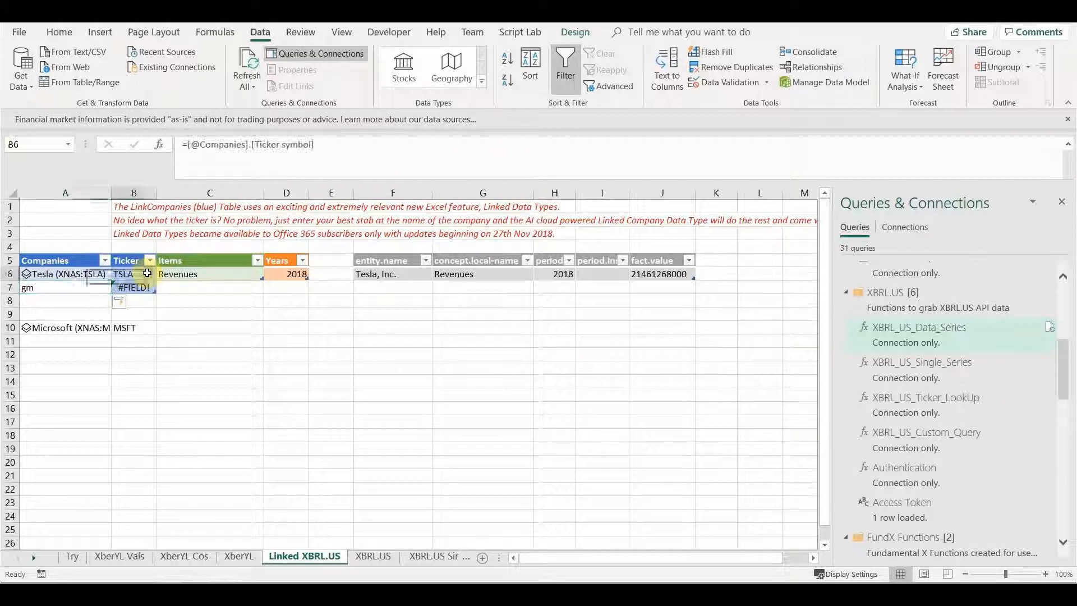
{"action": "left_click", "coordinate": [56, 289]}
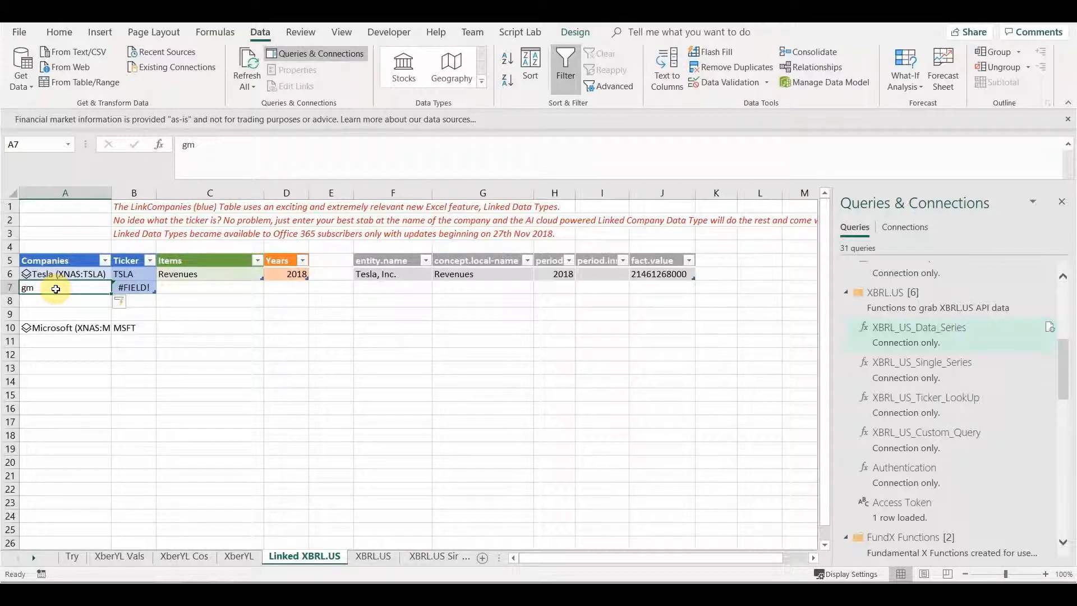
{"action": "left_click", "coordinate": [404, 68]}
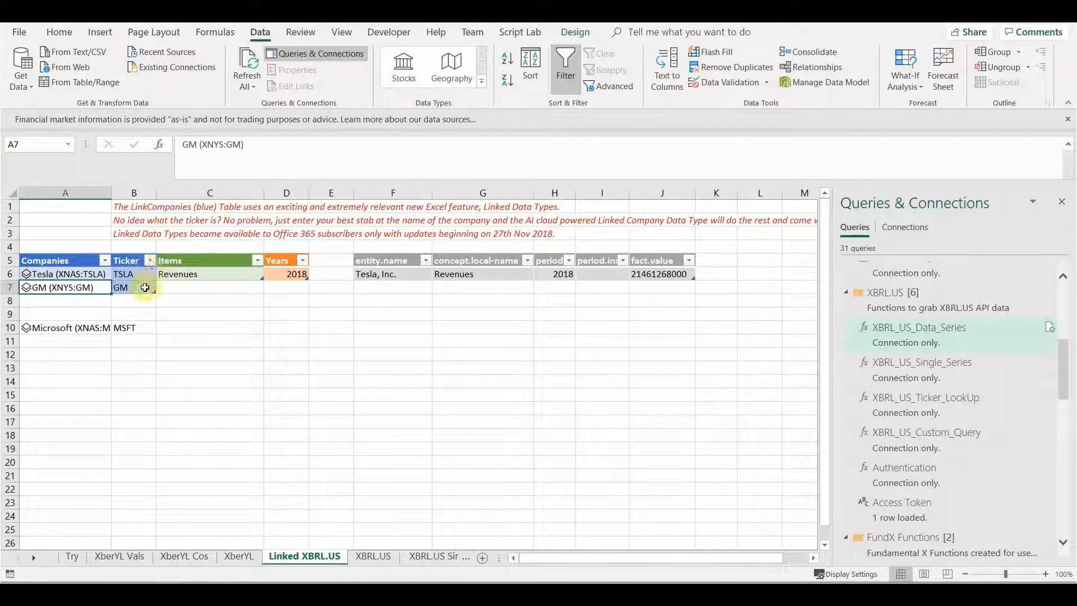
{"action": "left_click", "coordinate": [144, 289]}
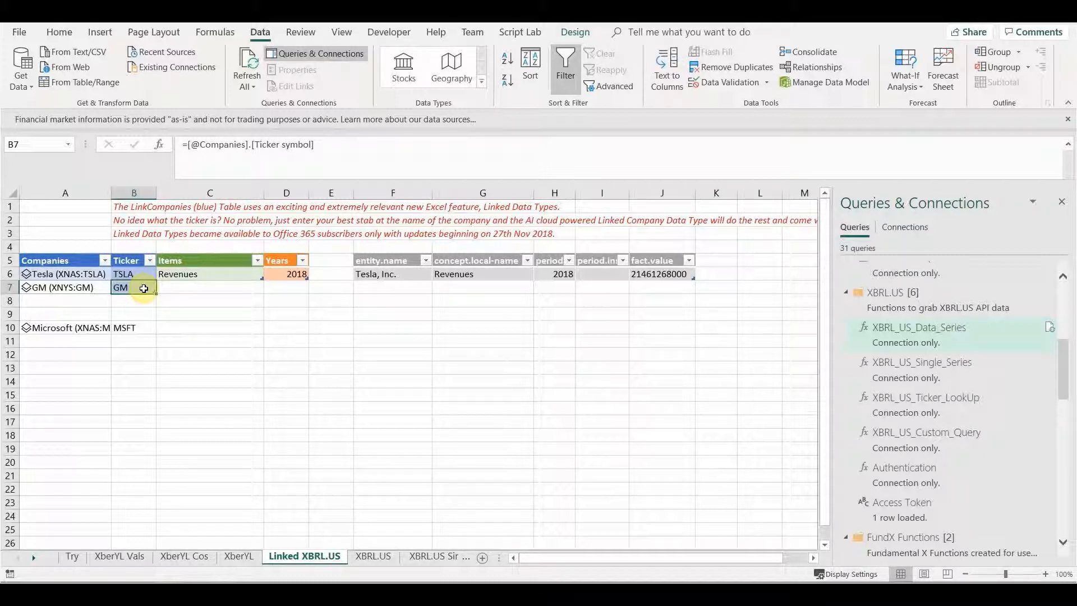
Step: Add Ford as a third company in A8 and check its Ticker formula in B8
{"action": "left_click", "coordinate": [45, 301]}
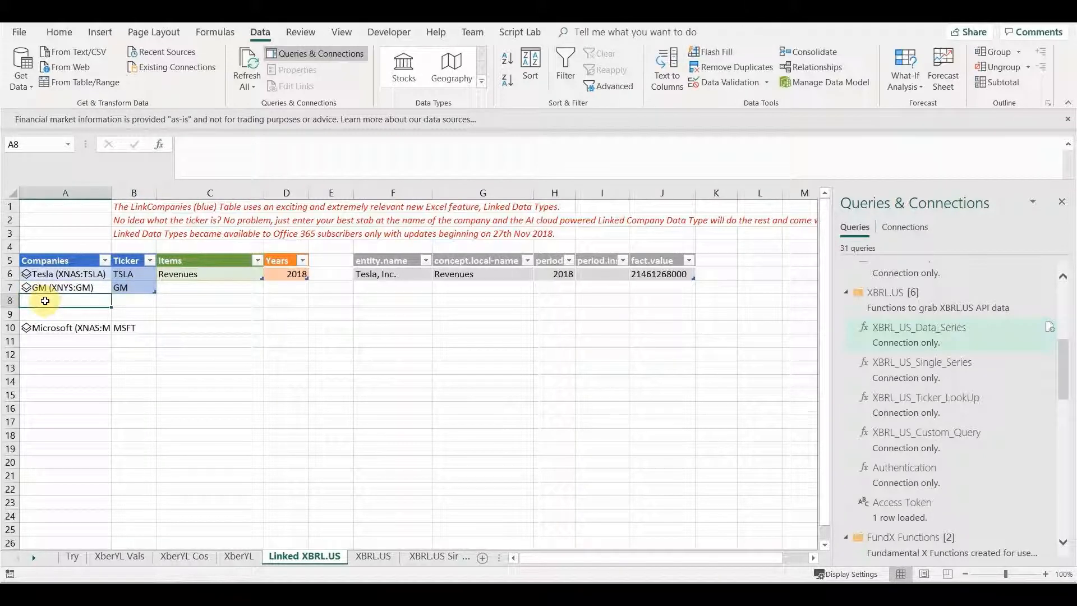
{"action": "type", "text": "Ford"}
{"action": "key", "text": "Return"}
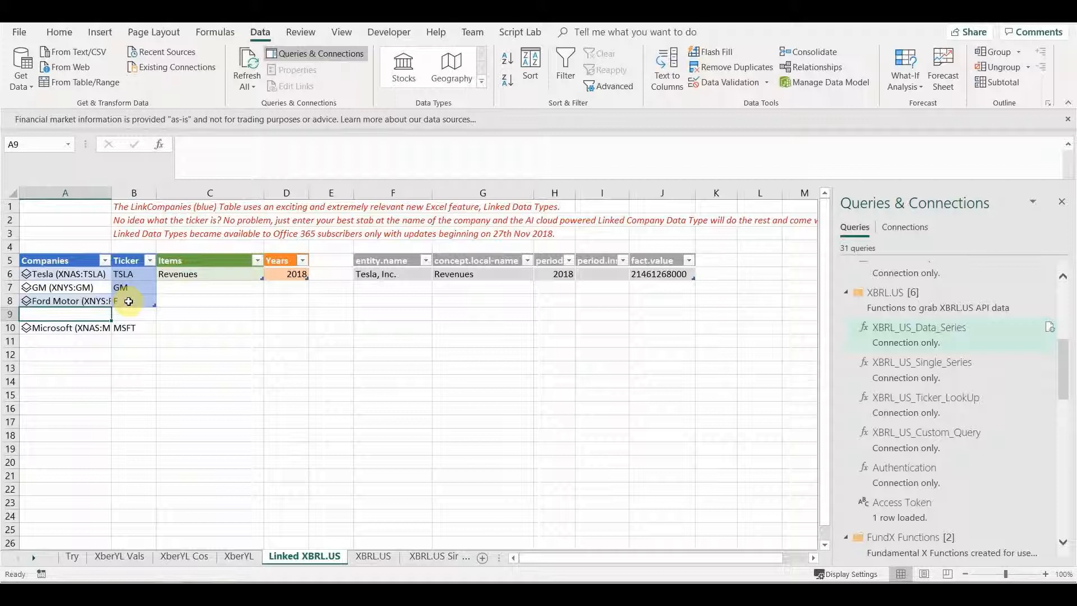
{"action": "left_click", "coordinate": [157, 304]}
{"action": "left_click", "coordinate": [132, 297]}
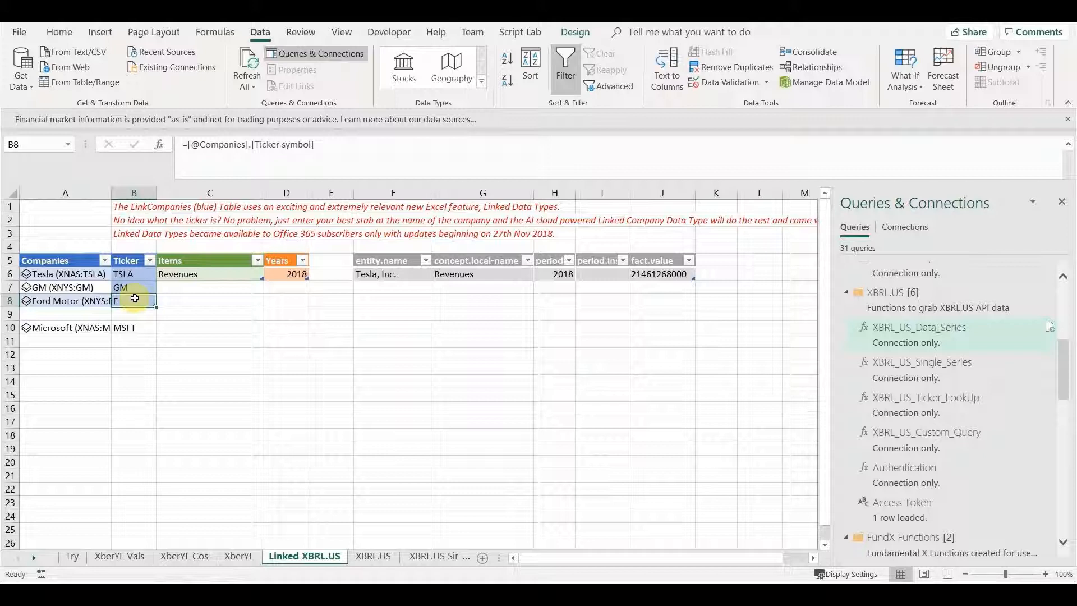
Step: Replace the company in A10 below the Companies table with Ford and check the converted entry
{"action": "double_click", "coordinate": [79, 329]}
{"action": "key", "text": "Escape"}
{"action": "key", "text": "Delete"}
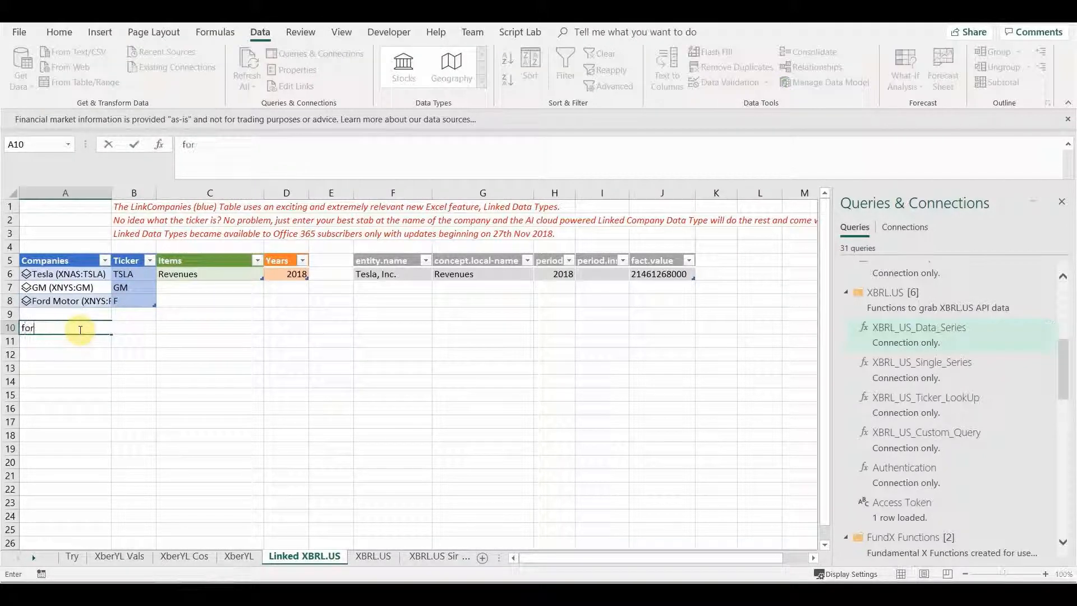
{"action": "type", "text": "Ford"}
{"action": "key", "text": "Return"}
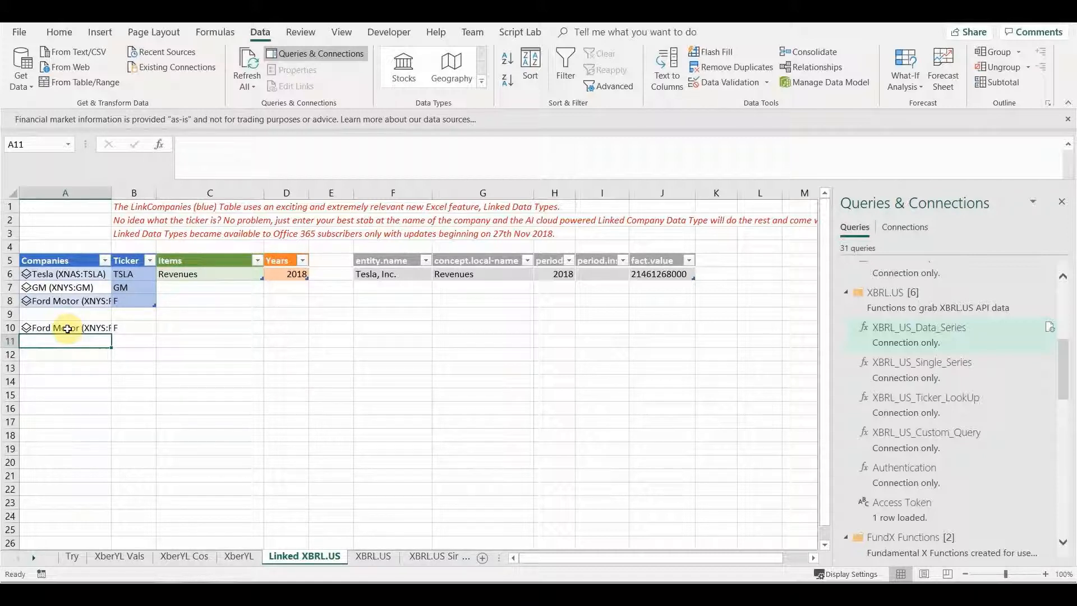
{"action": "left_click", "coordinate": [67, 328]}
{"action": "left_click", "coordinate": [66, 367]}
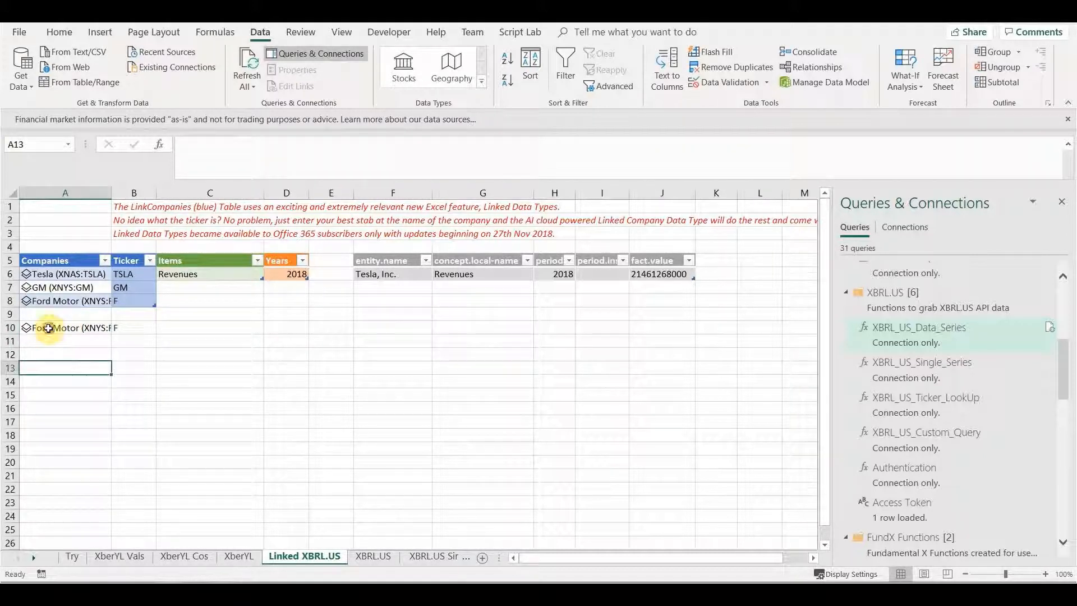
{"action": "left_click", "coordinate": [49, 329]}
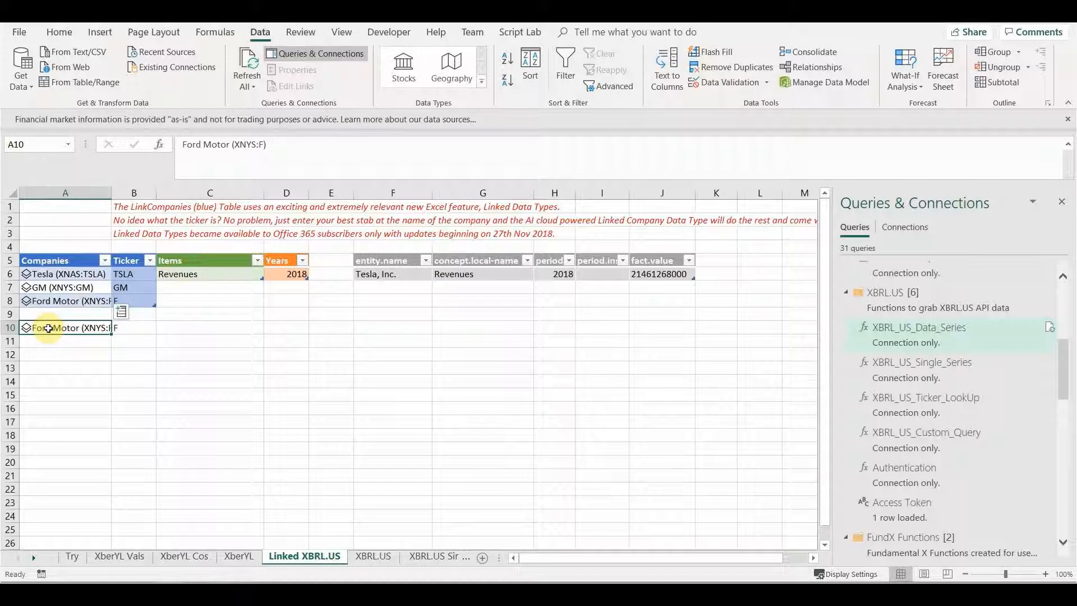
Step: Enter Ford in the blank cell K9, convert it to the Stocks data type, and review the suggested matches
{"action": "left_click", "coordinate": [715, 314]}
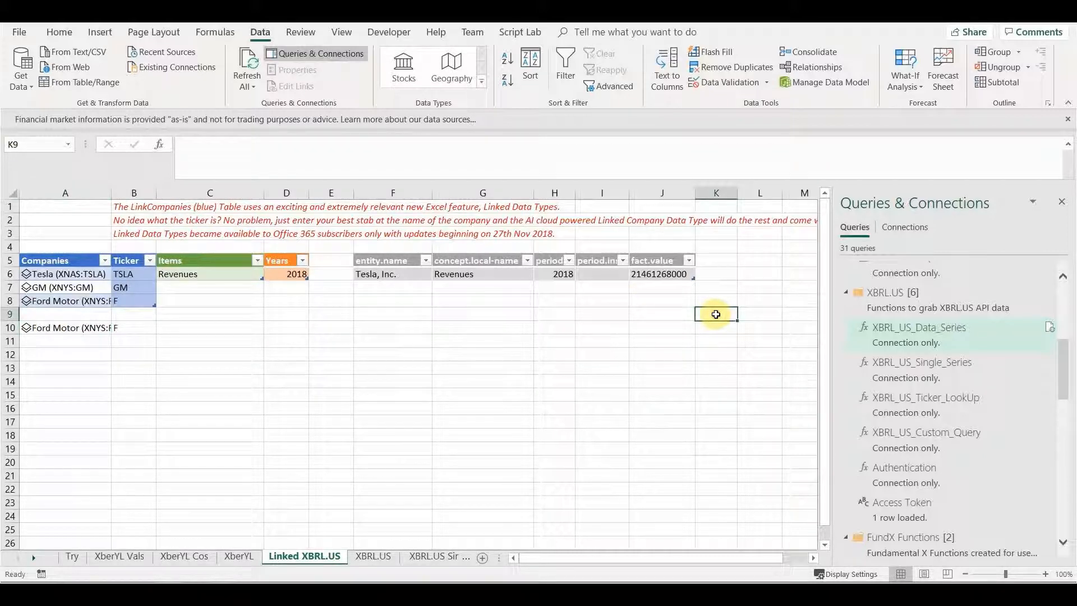
{"action": "type", "text": "For"}
{"action": "key", "text": "Return"}
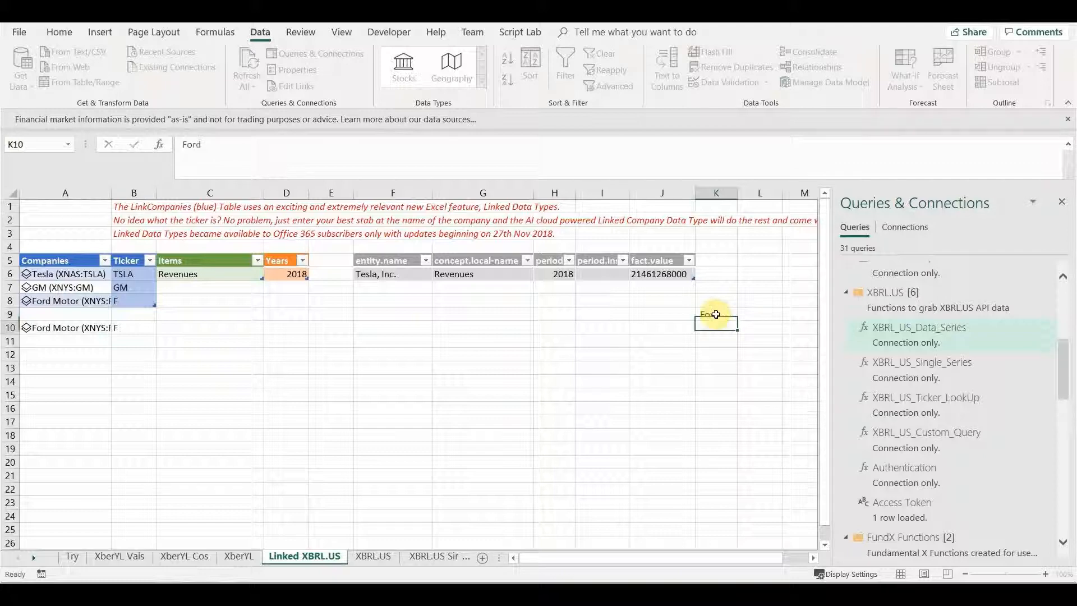
{"action": "left_click", "coordinate": [716, 314]}
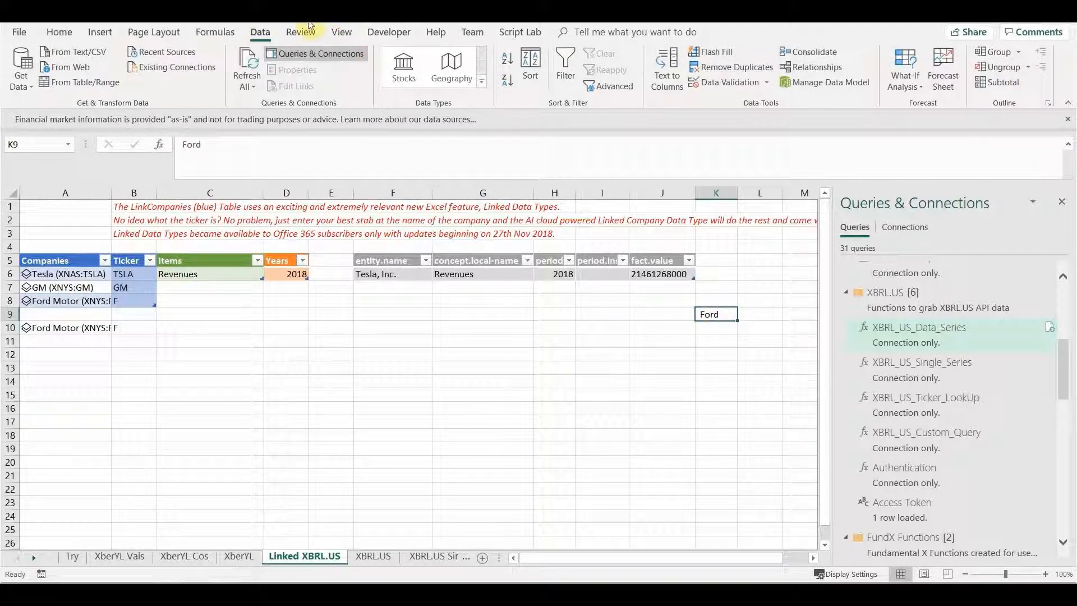
{"action": "left_click", "coordinate": [395, 63]}
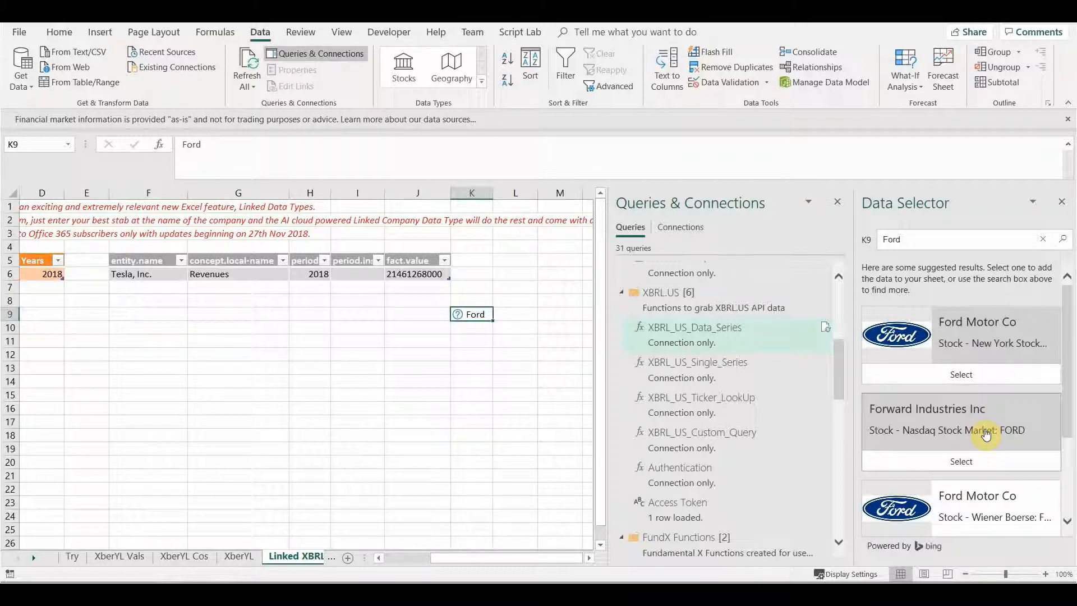
Step: Compare the linked Ford Motor entries in A8 and A10
{"action": "left_click", "coordinate": [402, 560]}
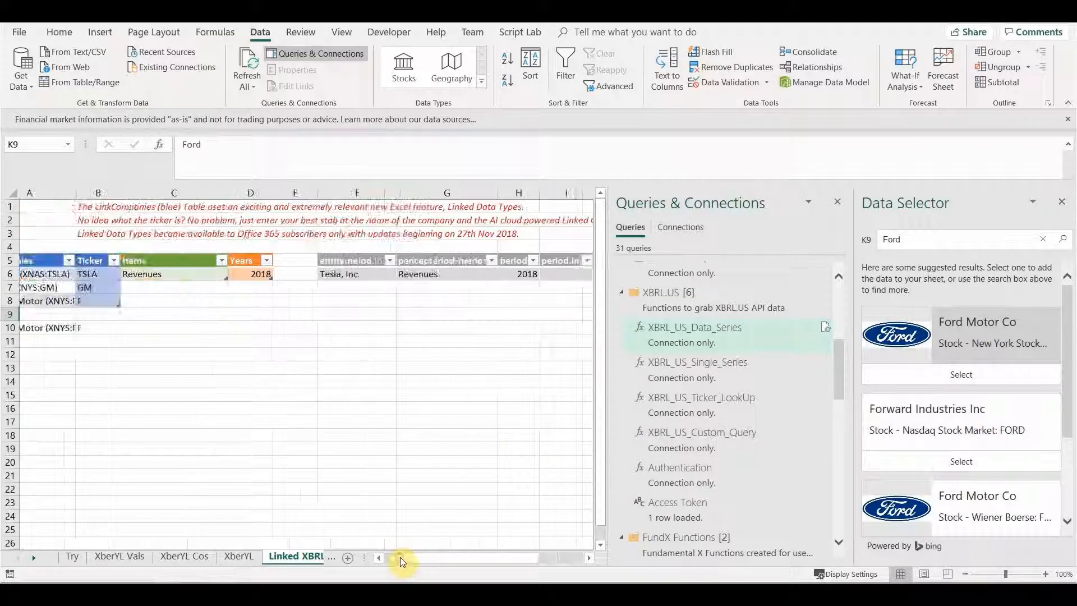
{"action": "left_click", "coordinate": [76, 368]}
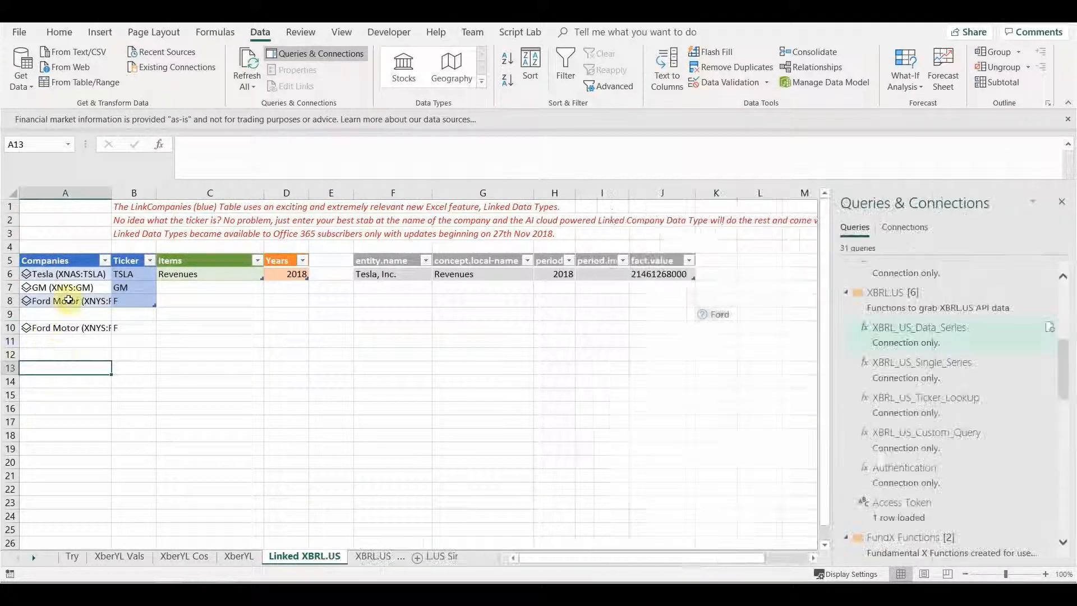
{"action": "left_click", "coordinate": [69, 300]}
{"action": "left_click", "coordinate": [66, 329]}
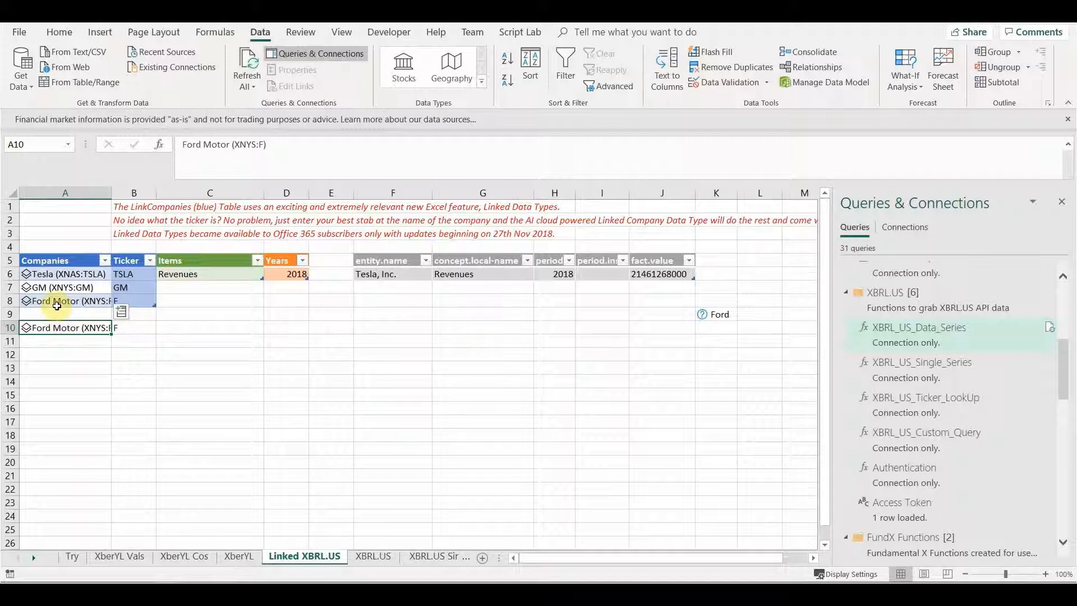
{"action": "left_click", "coordinate": [62, 365]}
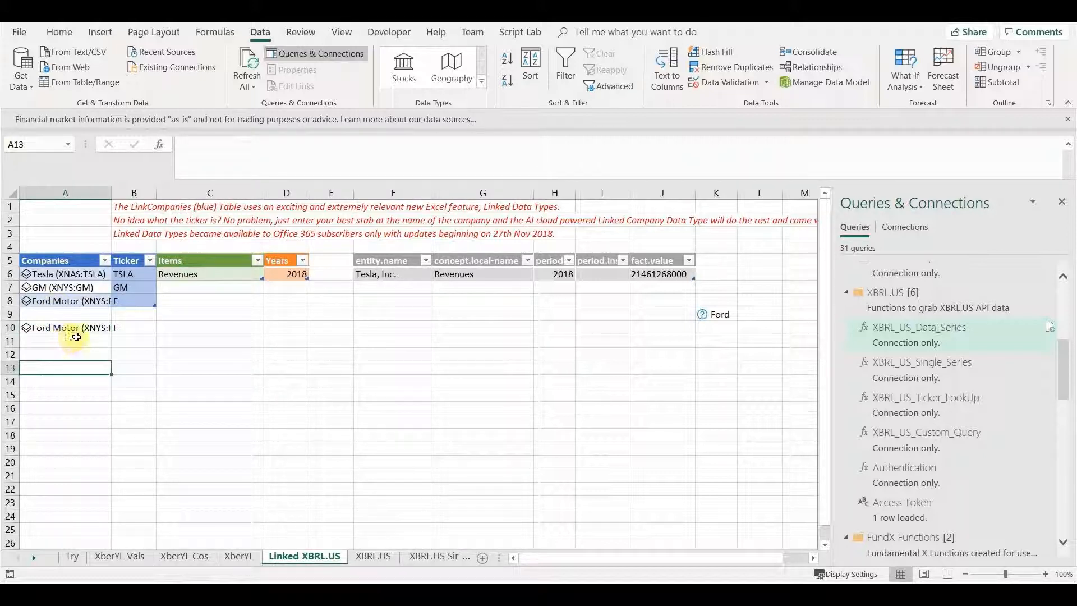
{"action": "left_click", "coordinate": [77, 331]}
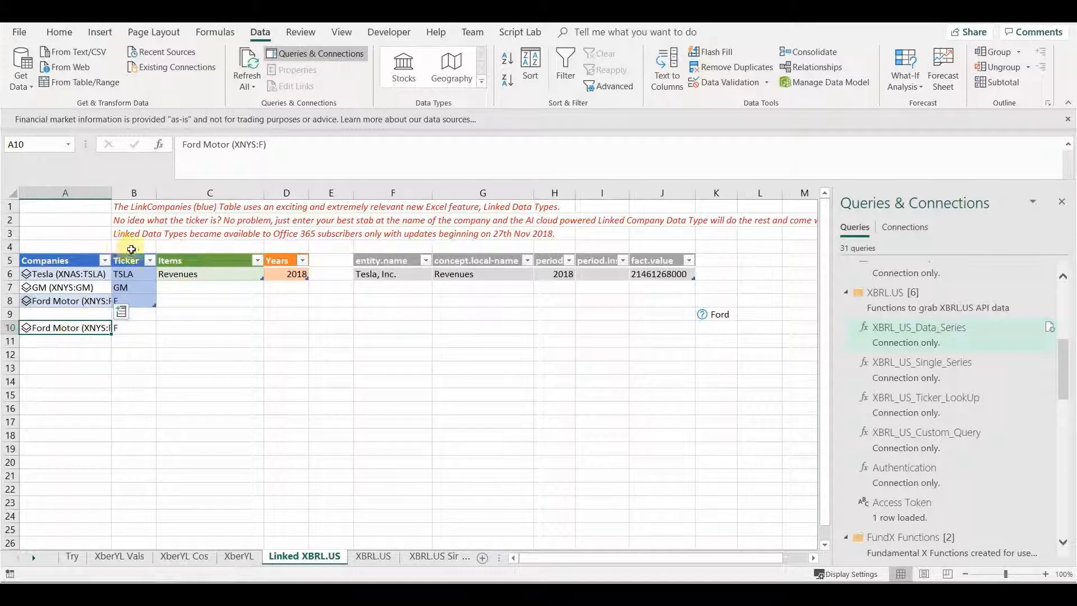
Step: Refresh the XBRL results table for all three tickers and check the Ticker formula in B6
{"action": "left_click", "coordinate": [136, 291]}
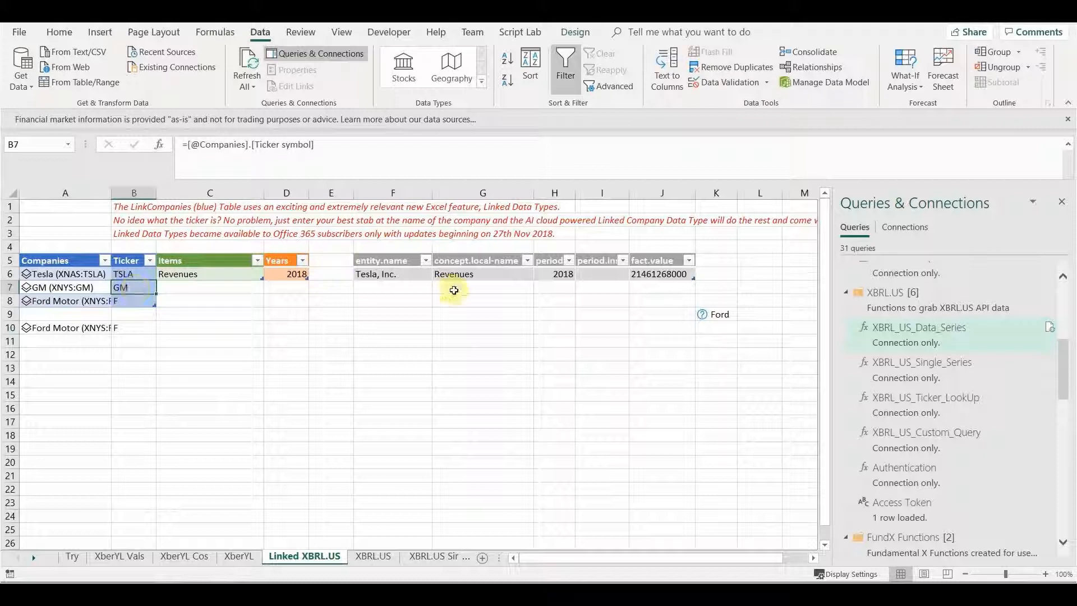
{"action": "left_click", "coordinate": [485, 278]}
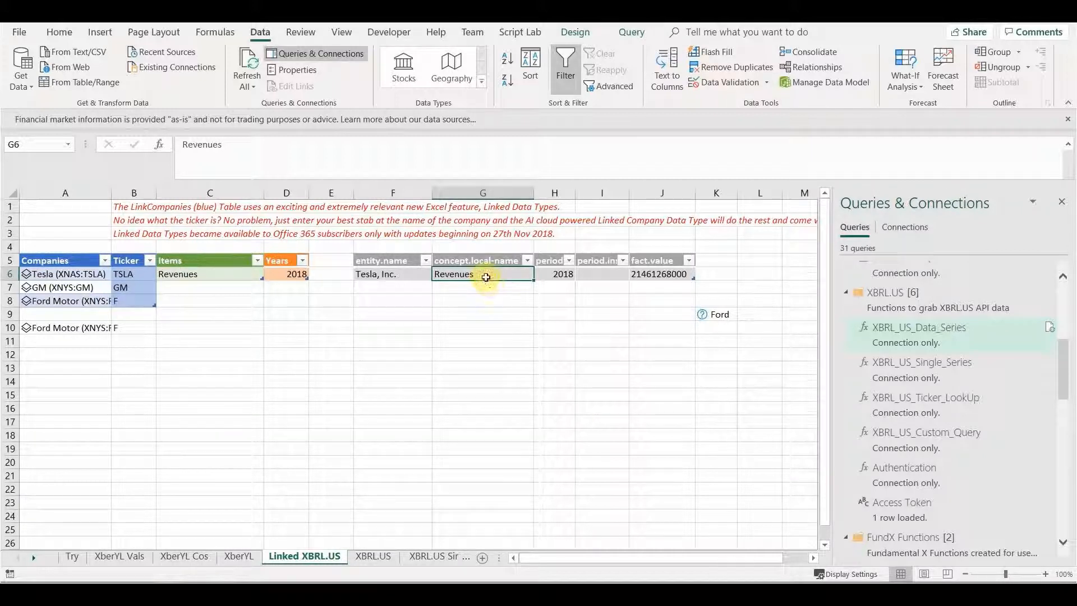
{"action": "key", "text": "alt+F5"}
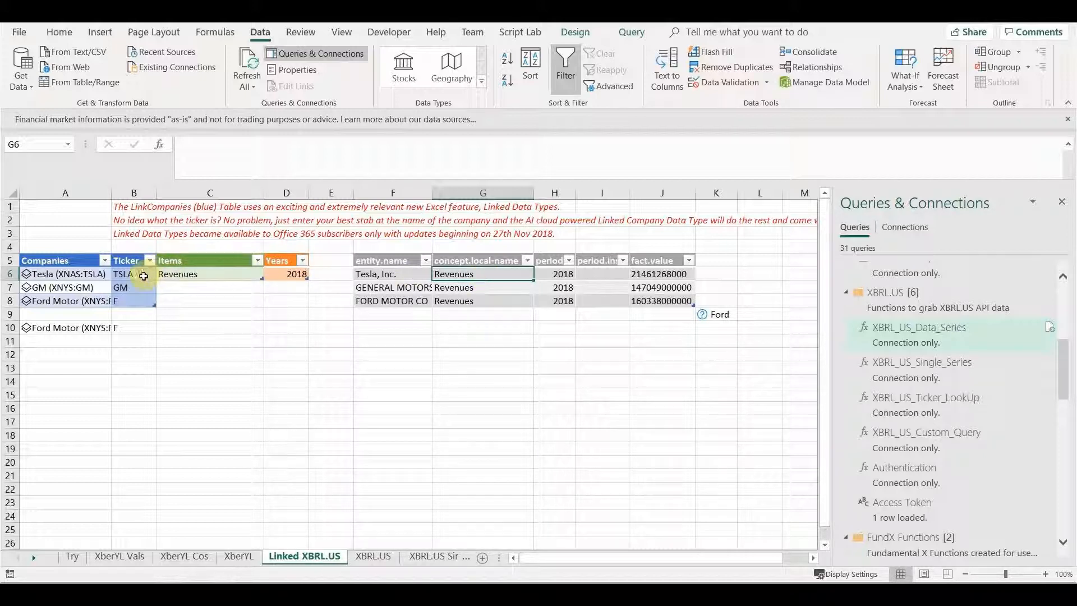
{"action": "left_click", "coordinate": [143, 277]}
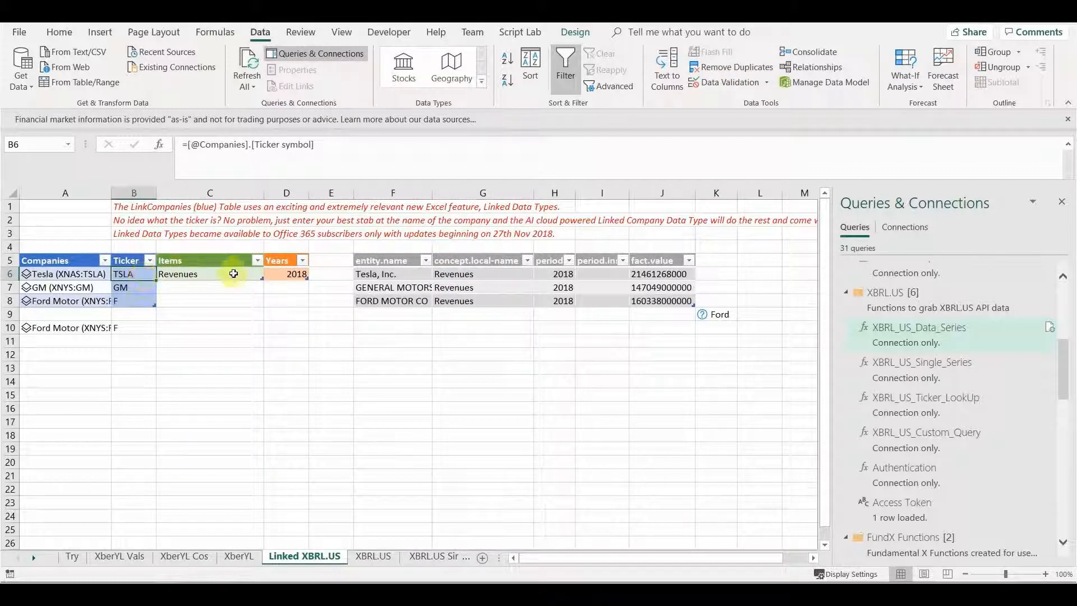
Step: Search the tag list on the X Financials sheet for eps
{"action": "left_click", "coordinate": [233, 274]}
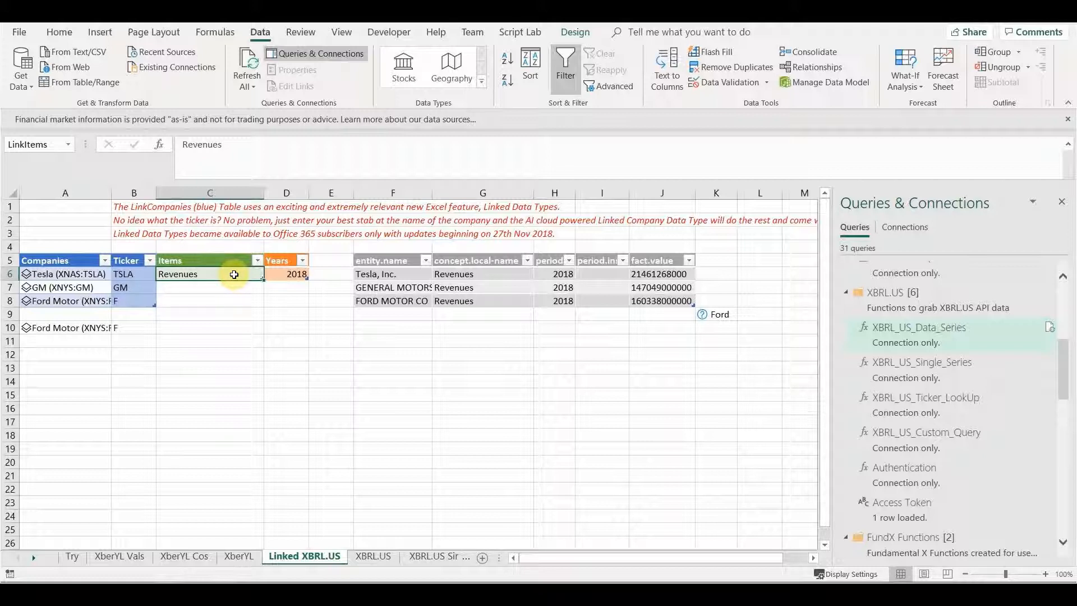
{"action": "left_click", "coordinate": [30, 558]}
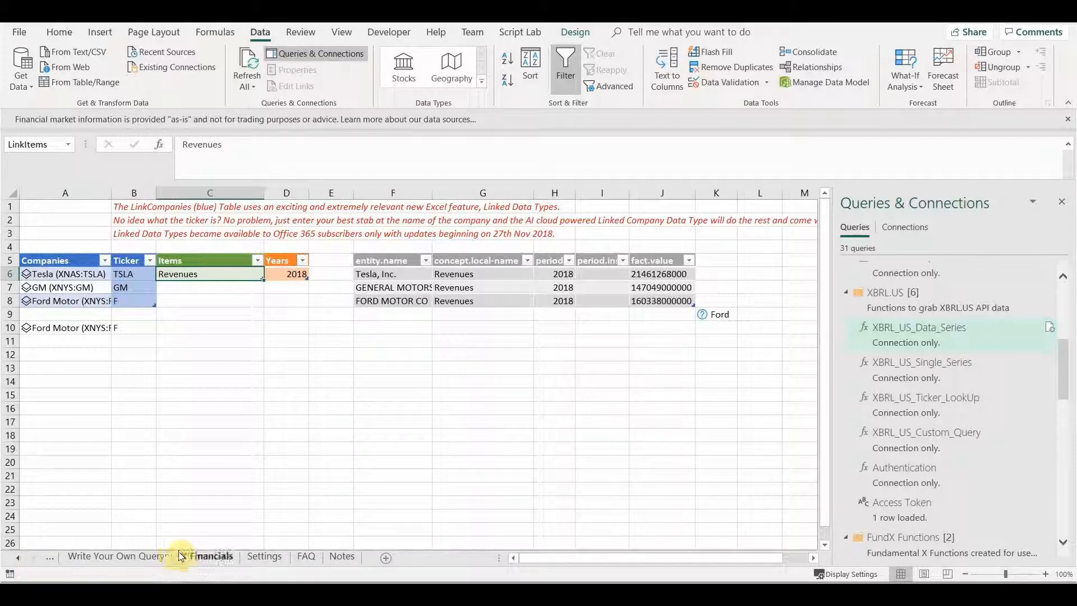
{"action": "left_click", "coordinate": [199, 557]}
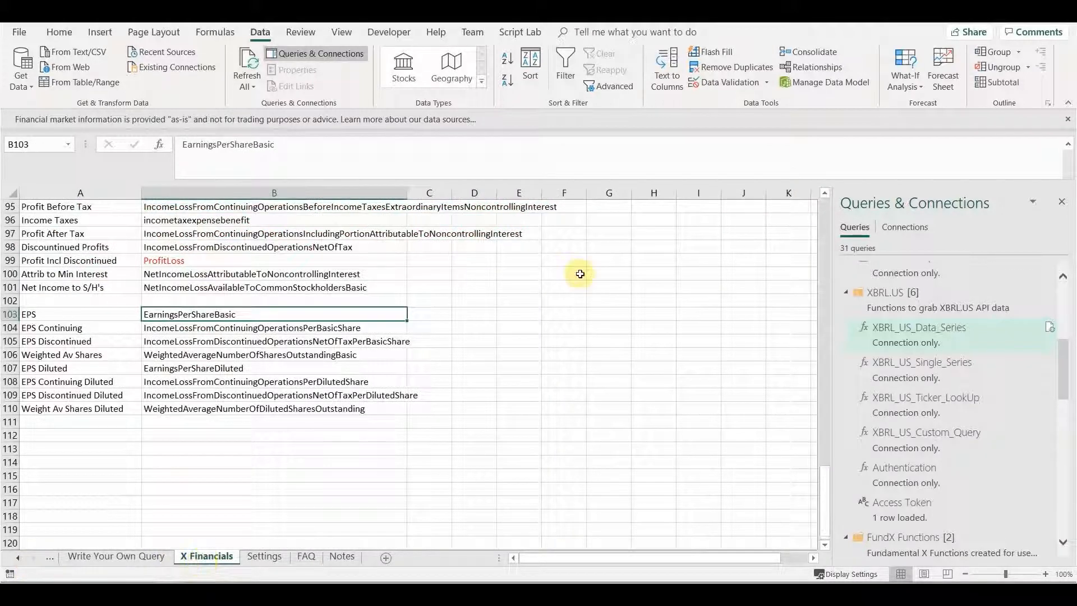
{"action": "left_click", "coordinate": [826, 221]}
{"action": "left_click", "coordinate": [825, 220]}
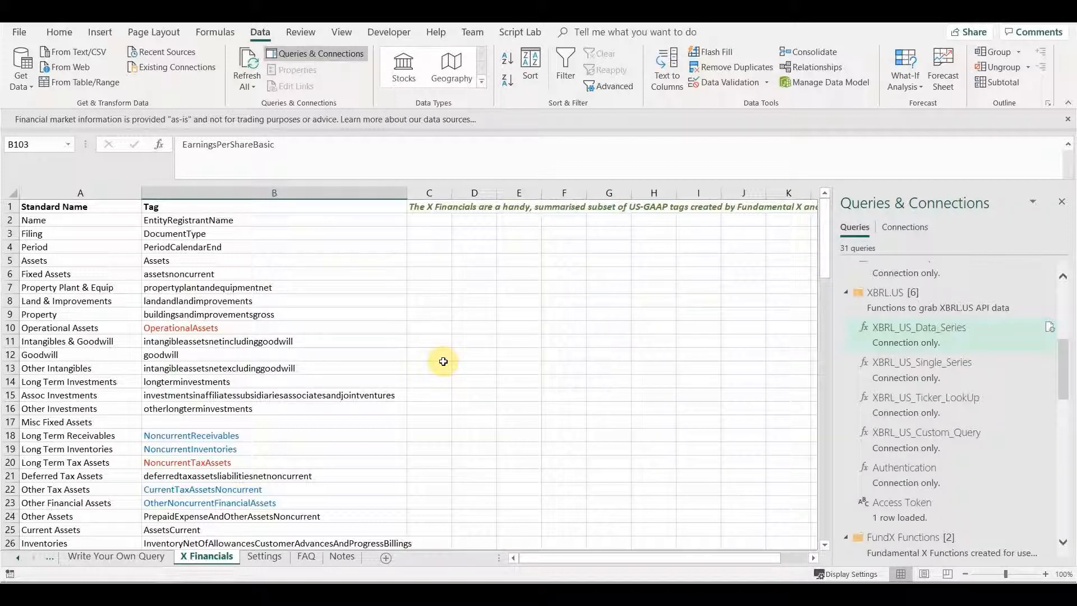
{"action": "key", "text": "ctrl+f"}
{"action": "type", "text": "eps"}
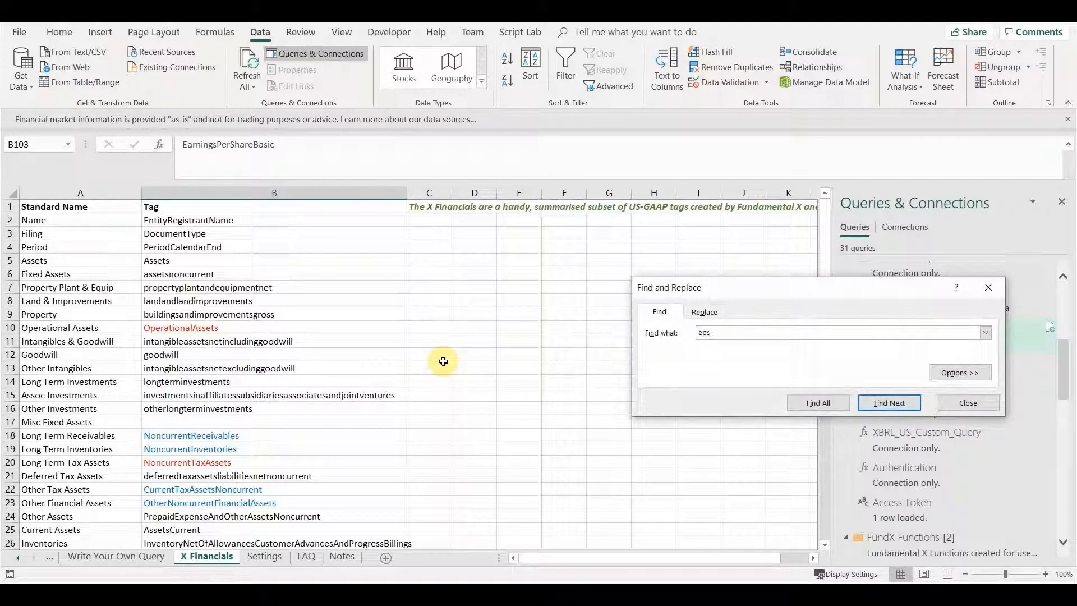
{"action": "key", "text": "Return"}
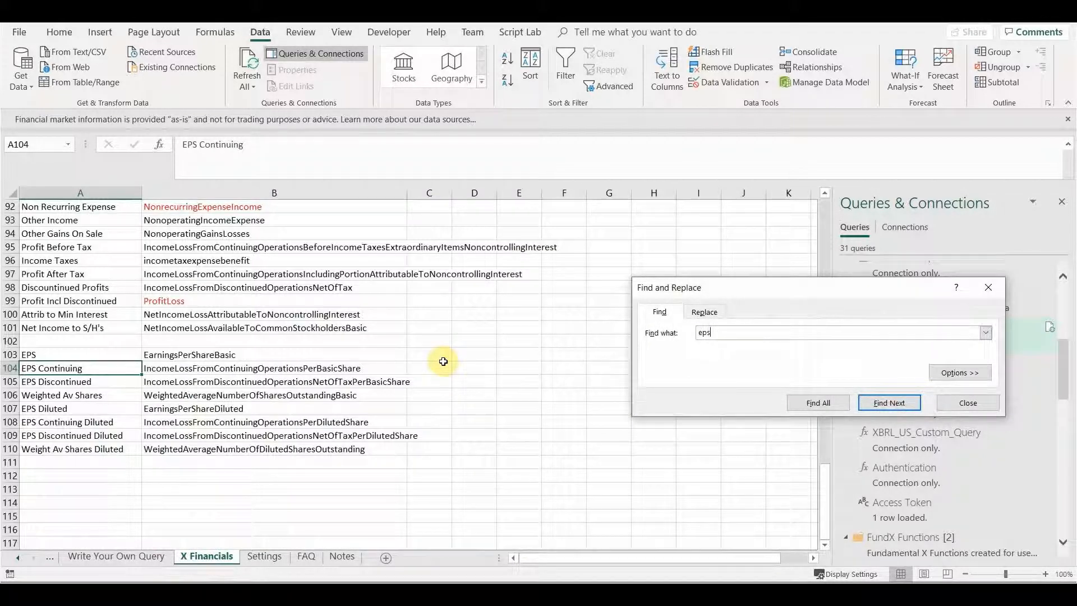
Step: Copy the EarningsPerShareBasic tag from B103 and paste it into the Items table's C6 on the Linked XBRL.US sheet
{"action": "left_click", "coordinate": [90, 355]}
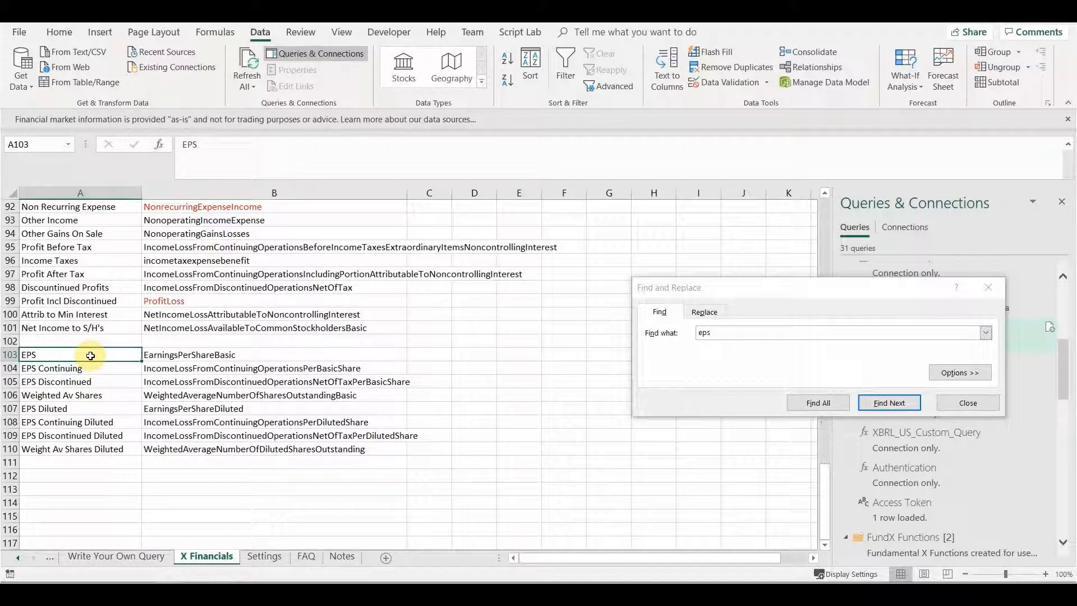
{"action": "left_click", "coordinate": [180, 355]}
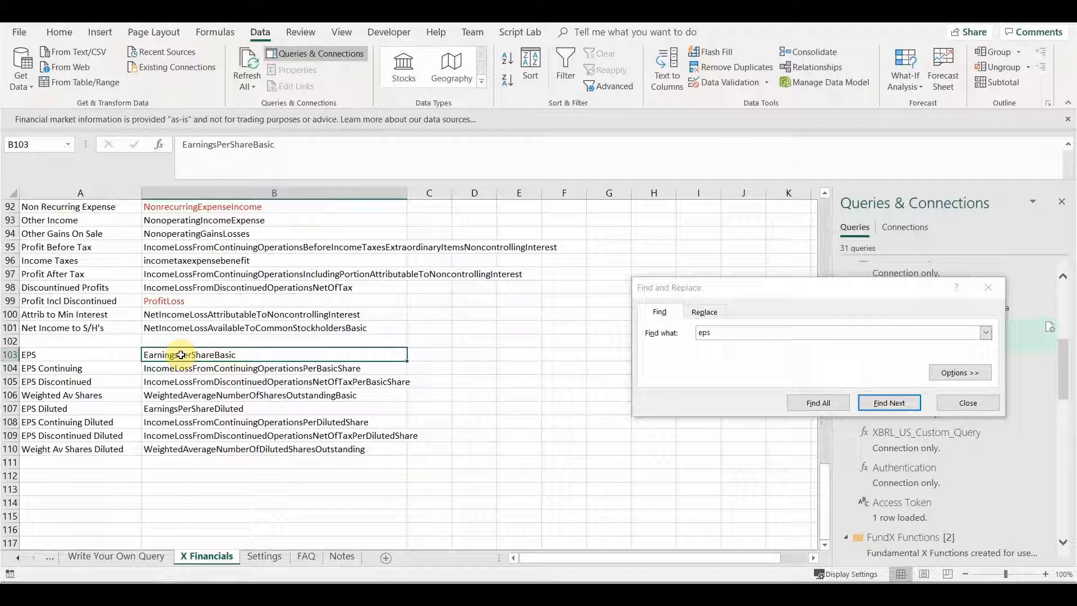
{"action": "key", "text": "ctrl+c"}
{"action": "left_click", "coordinate": [968, 403]}
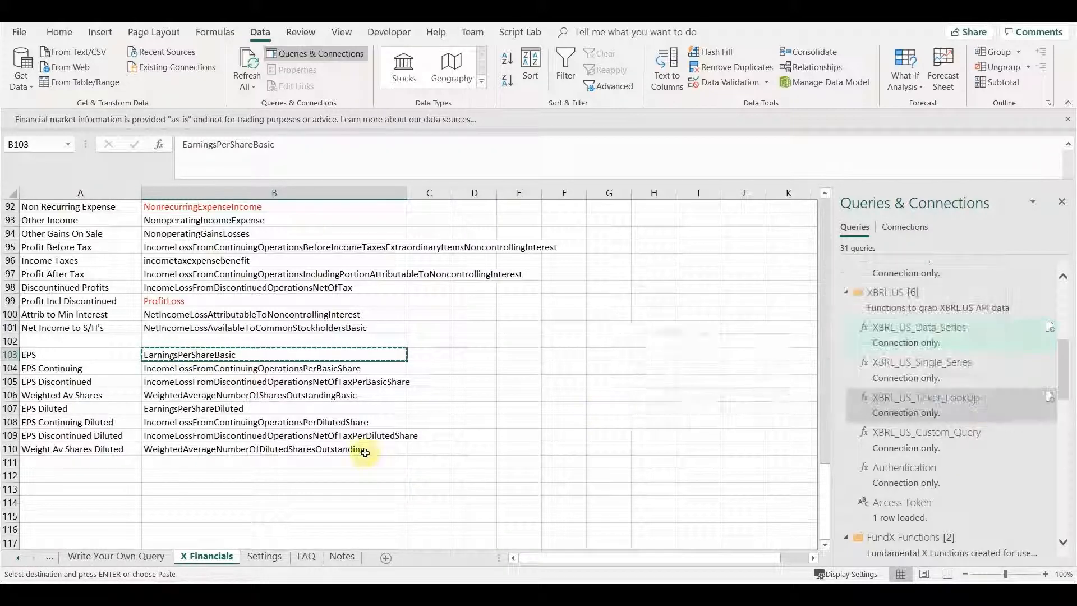
{"action": "left_click", "coordinate": [20, 558]}
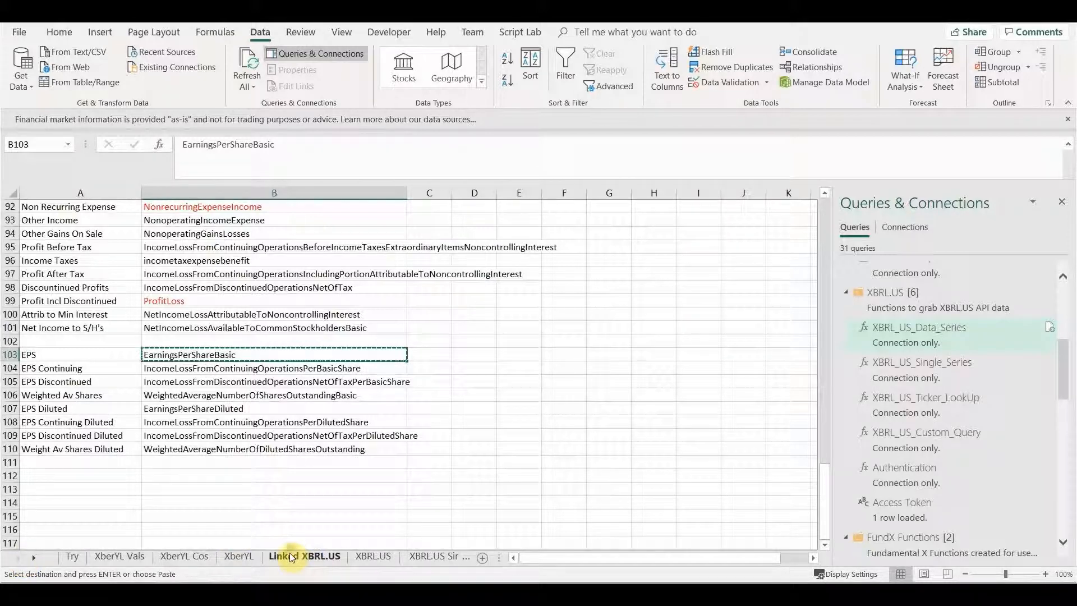
{"action": "left_click", "coordinate": [289, 554]}
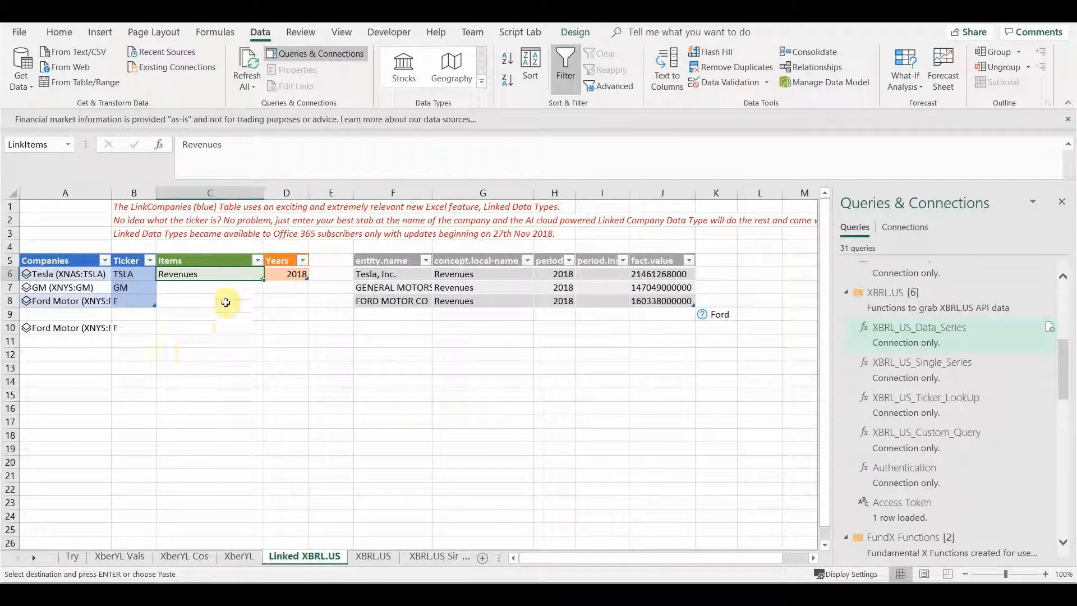
{"action": "key", "text": "ctrl+v"}
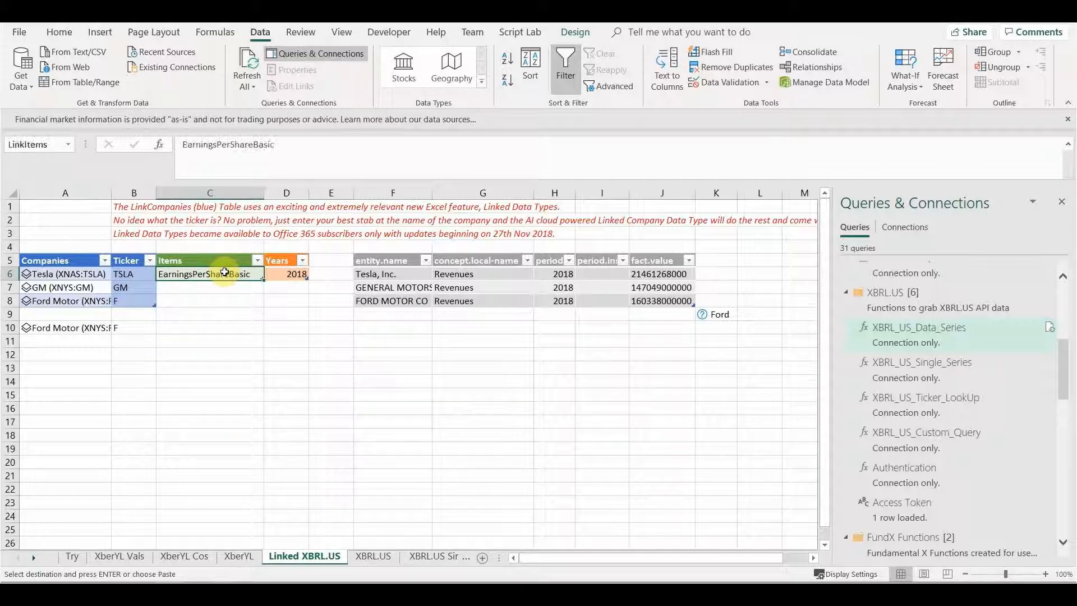
Step: Refresh the XBRL results table for the EarningsPerShareBasic item and check the Tesla Ticker formula
{"action": "left_click", "coordinate": [219, 301]}
{"action": "left_click", "coordinate": [460, 271]}
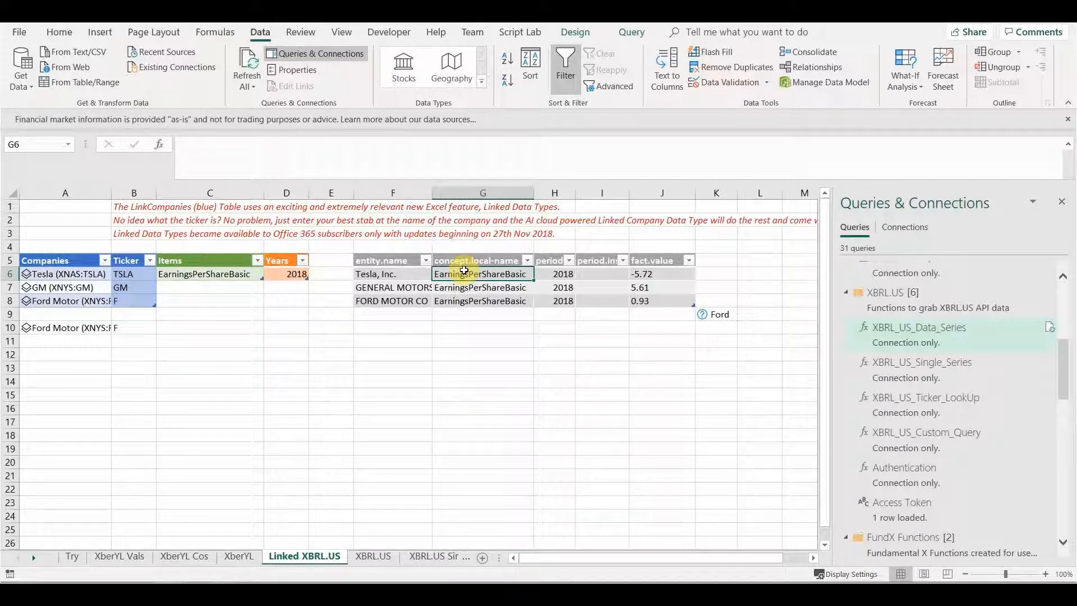
{"action": "left_click", "coordinate": [131, 274]}
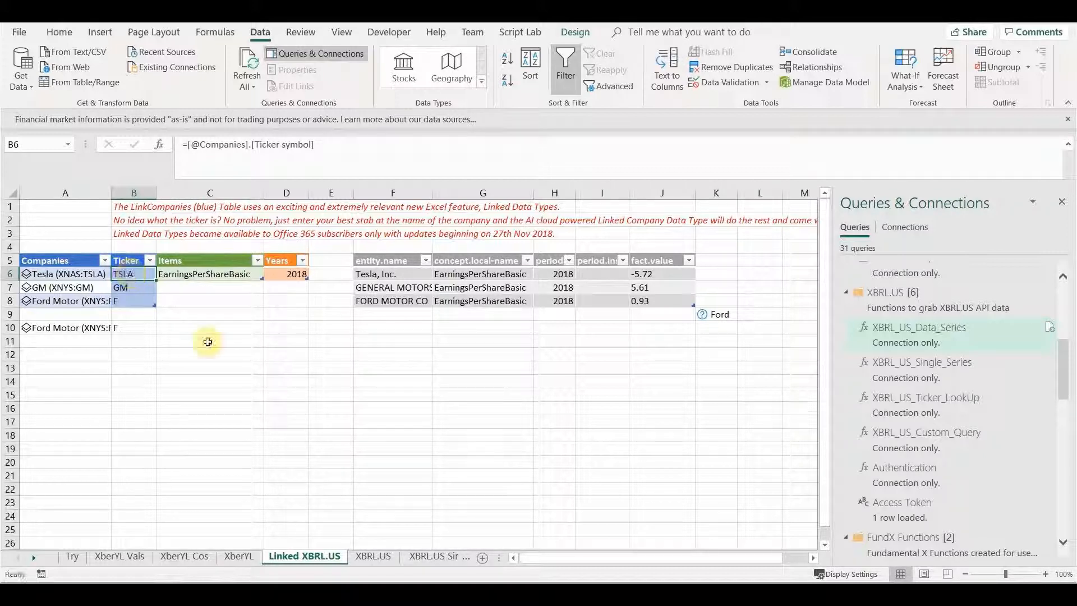
Step: Reopen the suggested matches for the Ford entry in K9 and delete that entry
{"action": "left_click", "coordinate": [724, 315]}
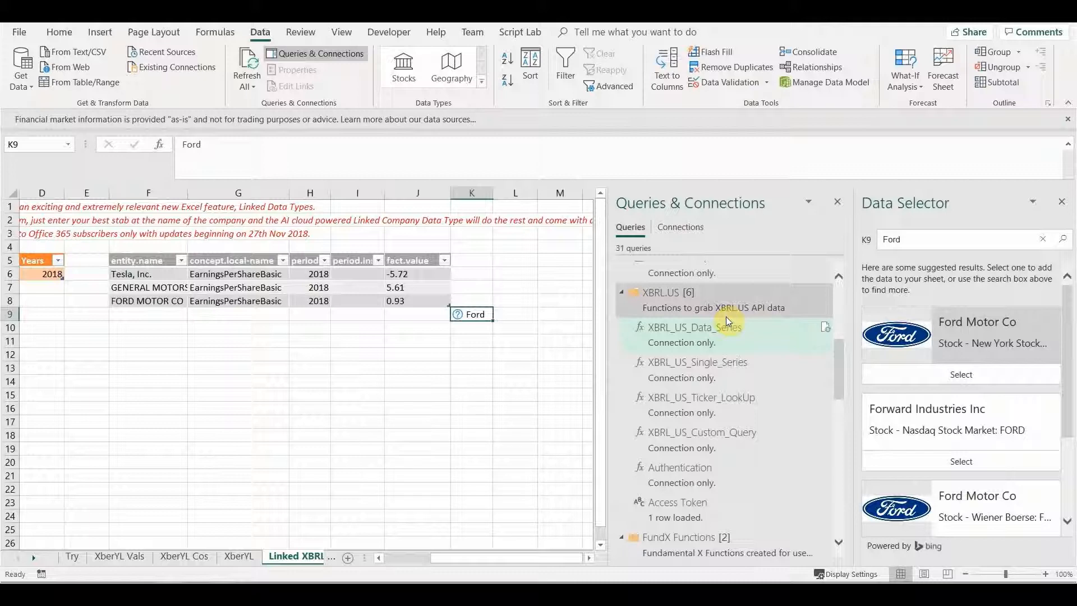
{"action": "left_click", "coordinate": [472, 340]}
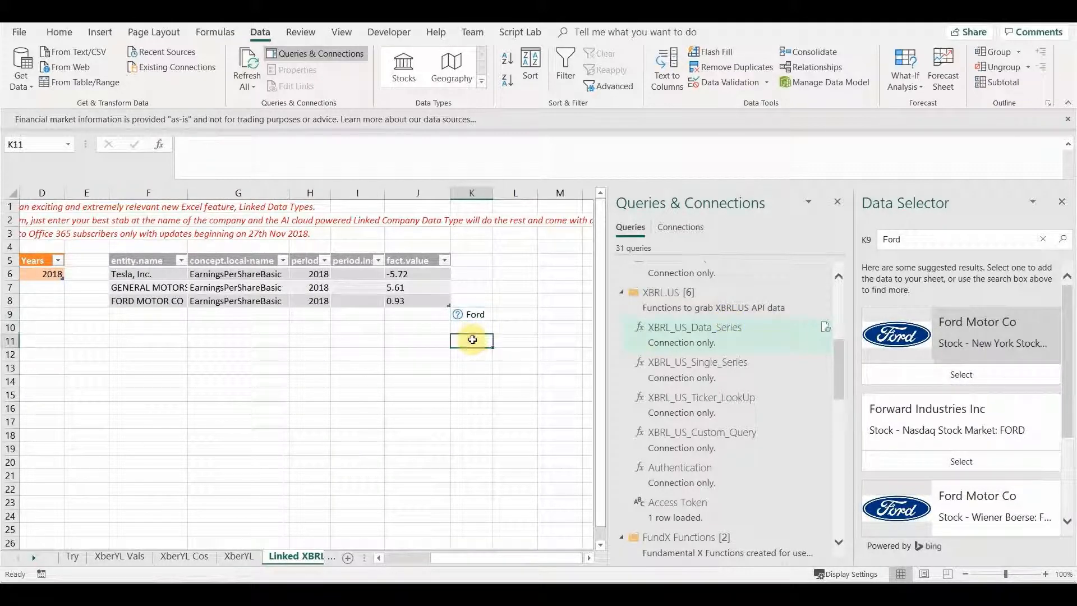
{"action": "left_click", "coordinate": [474, 314]}
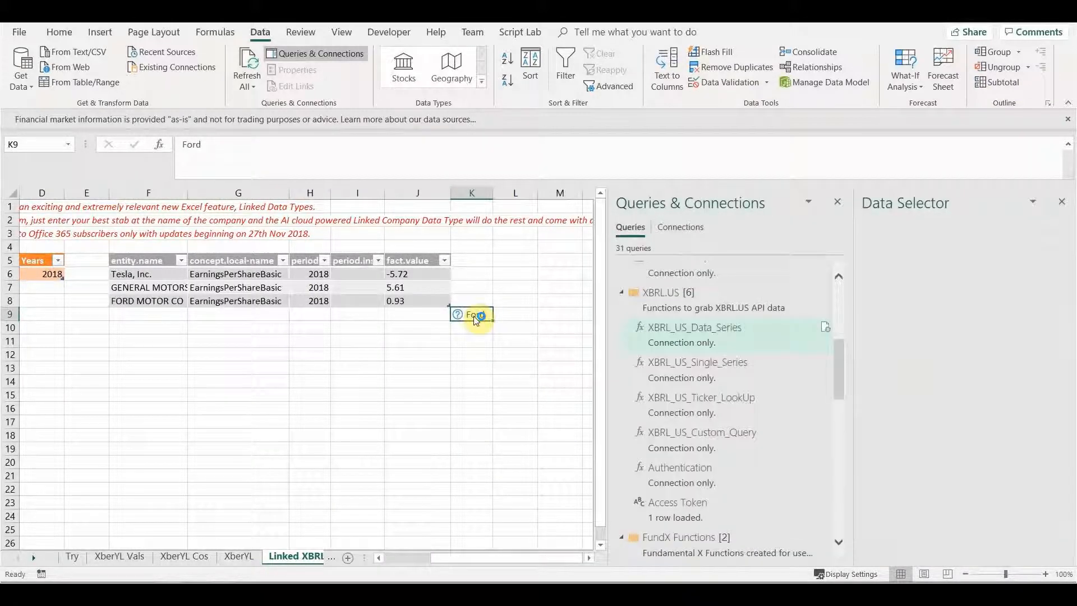
{"action": "key", "text": "Delete"}
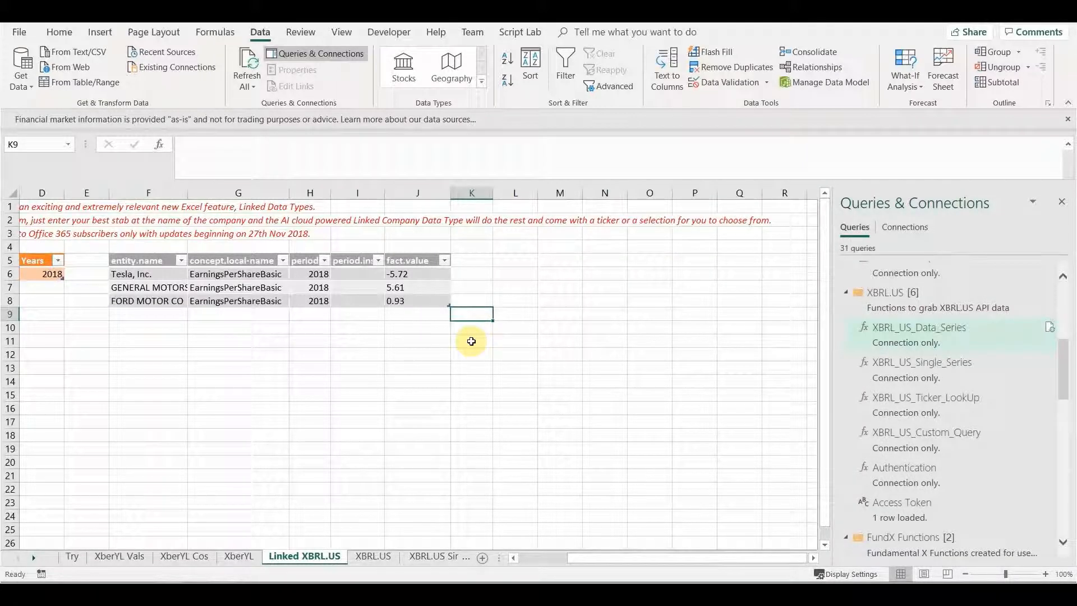
Step: Start a formula in L6 that references the Tesla company entry in A6 and look through the stock fields offered for it
{"action": "left_click", "coordinate": [537, 560]}
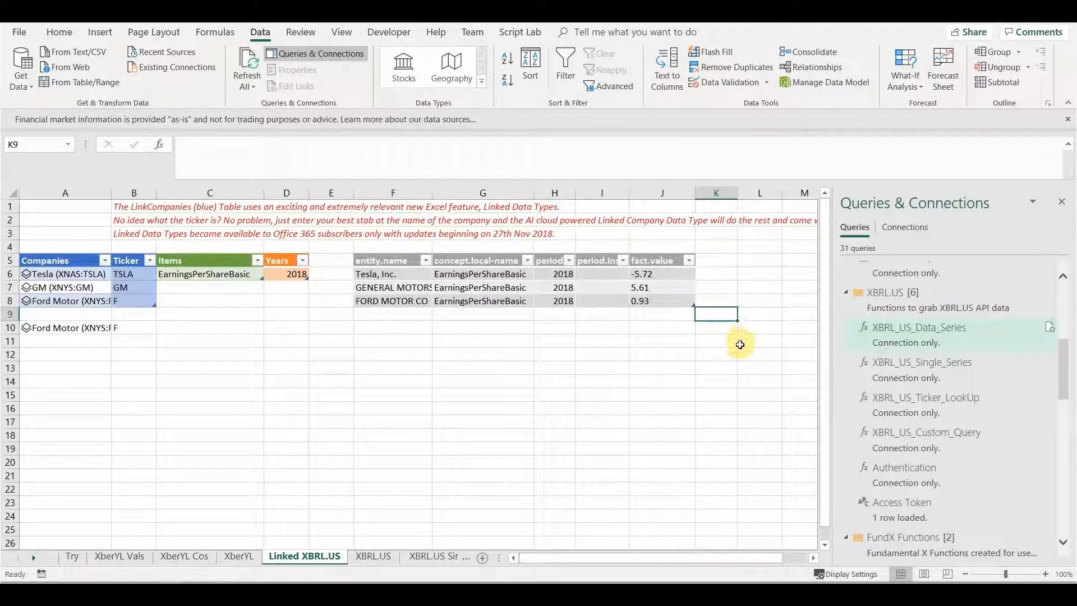
{"action": "left_click", "coordinate": [763, 275]}
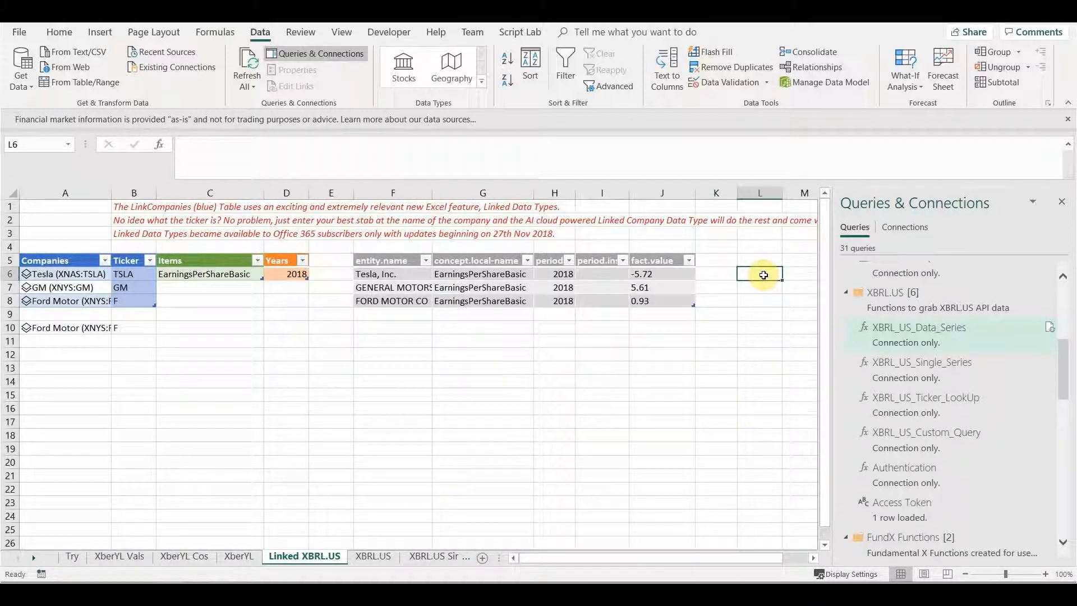
{"action": "type", "text": "="}
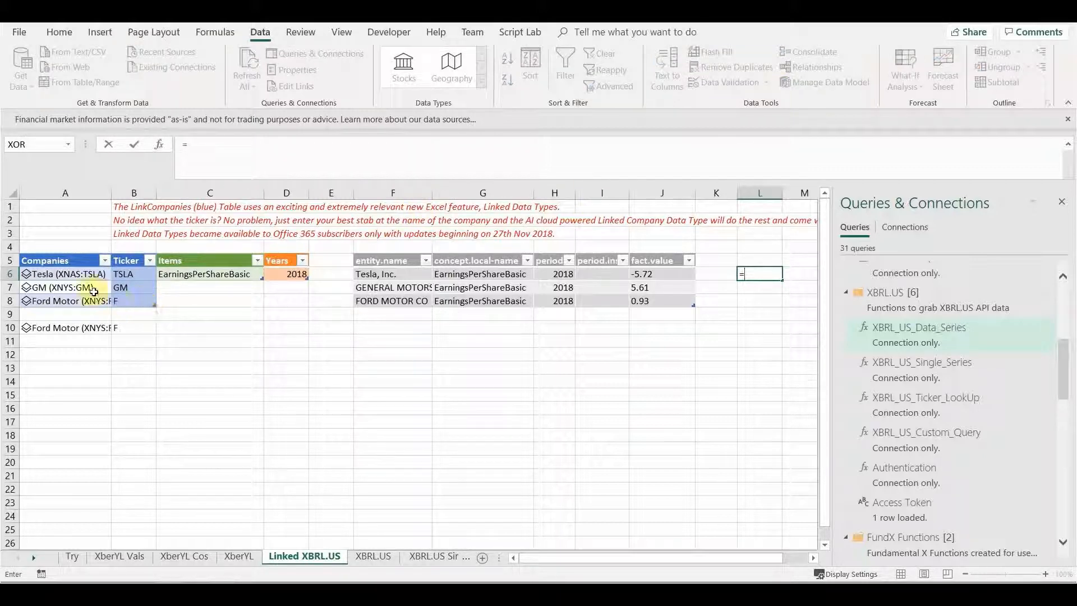
{"action": "left_click", "coordinate": [78, 275]}
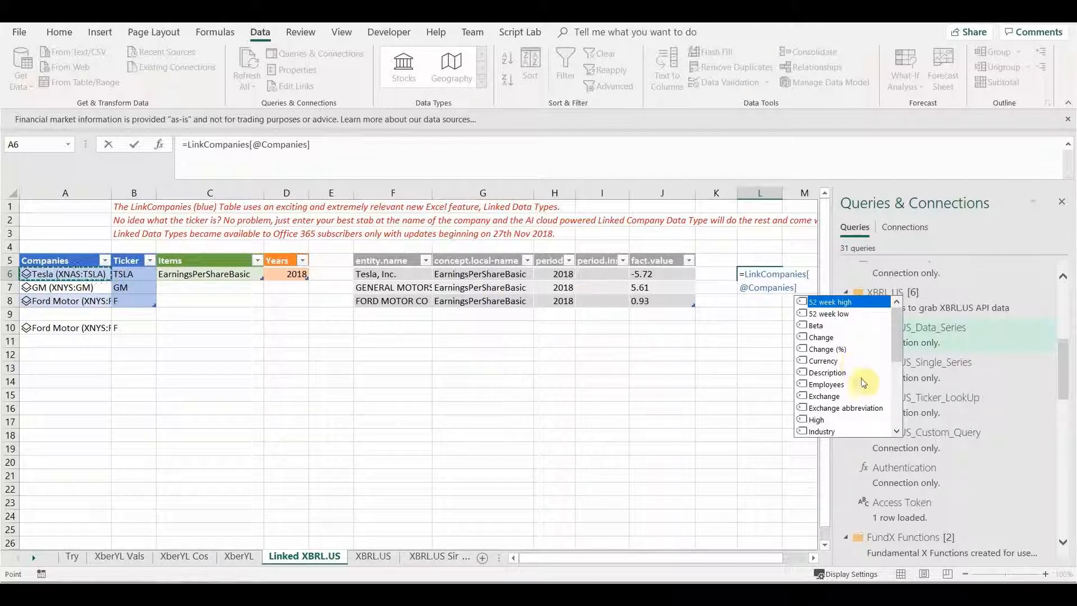
{"action": "left_click", "coordinate": [898, 431]}
{"action": "left_click", "coordinate": [898, 431]}
{"action": "left_click", "coordinate": [897, 431]}
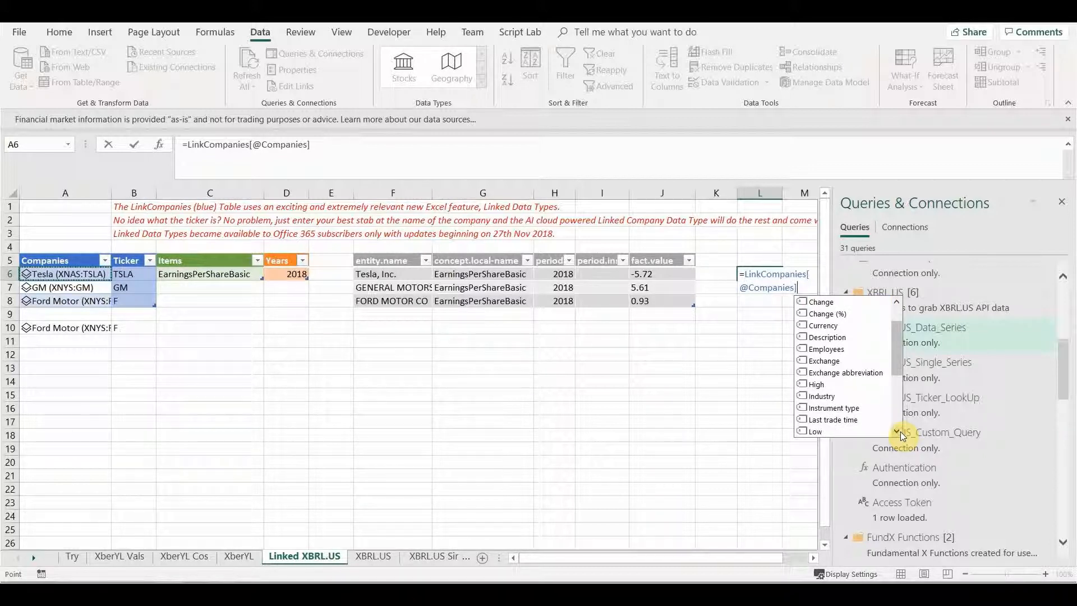
{"action": "left_click", "coordinate": [897, 431]}
{"action": "left_click", "coordinate": [897, 431]}
{"action": "left_click", "coordinate": [898, 431]}
{"action": "left_click", "coordinate": [897, 431]}
{"action": "left_click", "coordinate": [897, 431]}
{"action": "left_click", "coordinate": [897, 431]}
{"action": "left_click", "coordinate": [898, 431]}
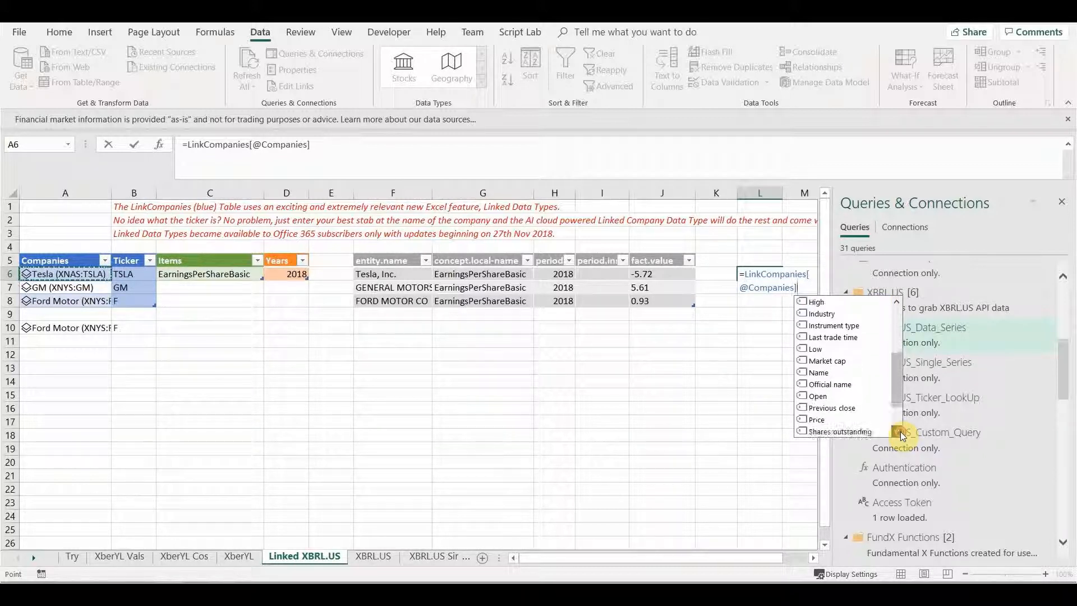
{"action": "left_click", "coordinate": [897, 431]}
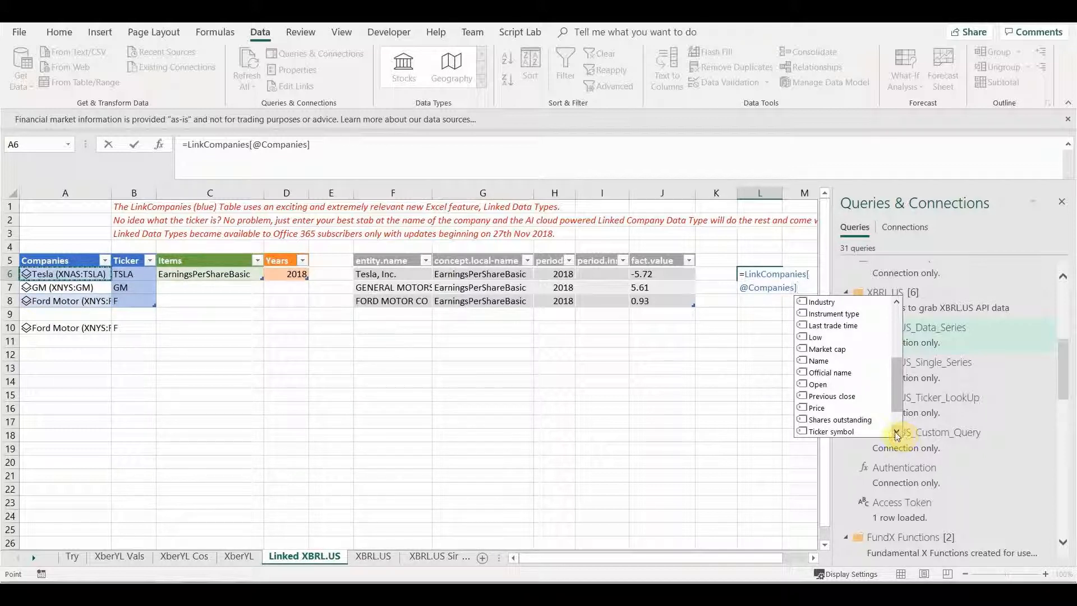
{"action": "left_click", "coordinate": [896, 432]}
{"action": "left_click", "coordinate": [896, 432]}
{"action": "left_click", "coordinate": [896, 432]}
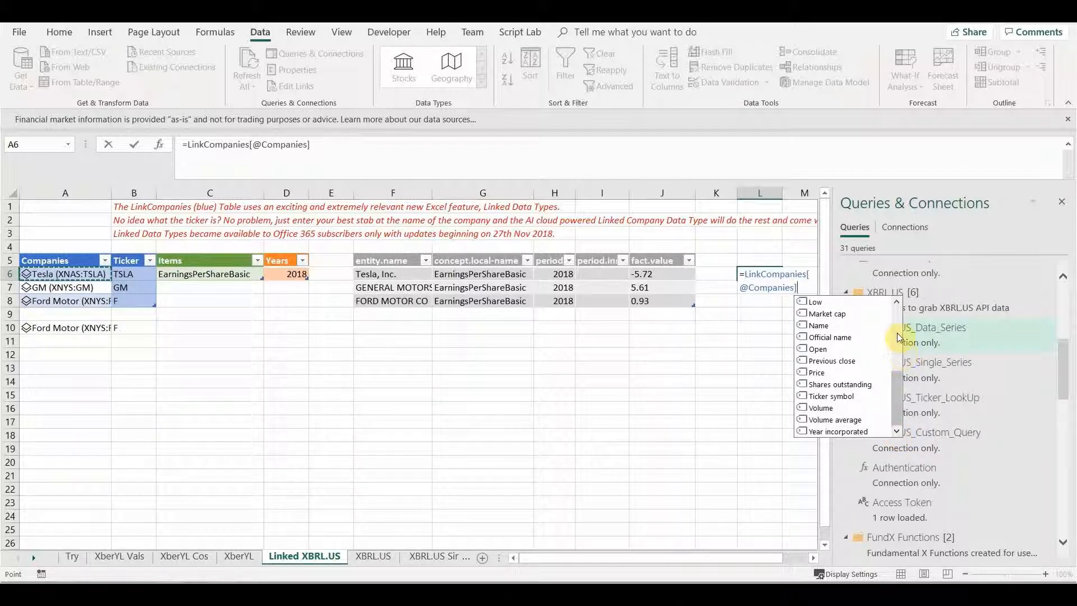
{"action": "left_click", "coordinate": [897, 301]}
{"action": "left_click", "coordinate": [897, 301]}
{"action": "left_click", "coordinate": [897, 301]}
{"action": "left_click", "coordinate": [896, 301]}
{"action": "left_click", "coordinate": [897, 302]}
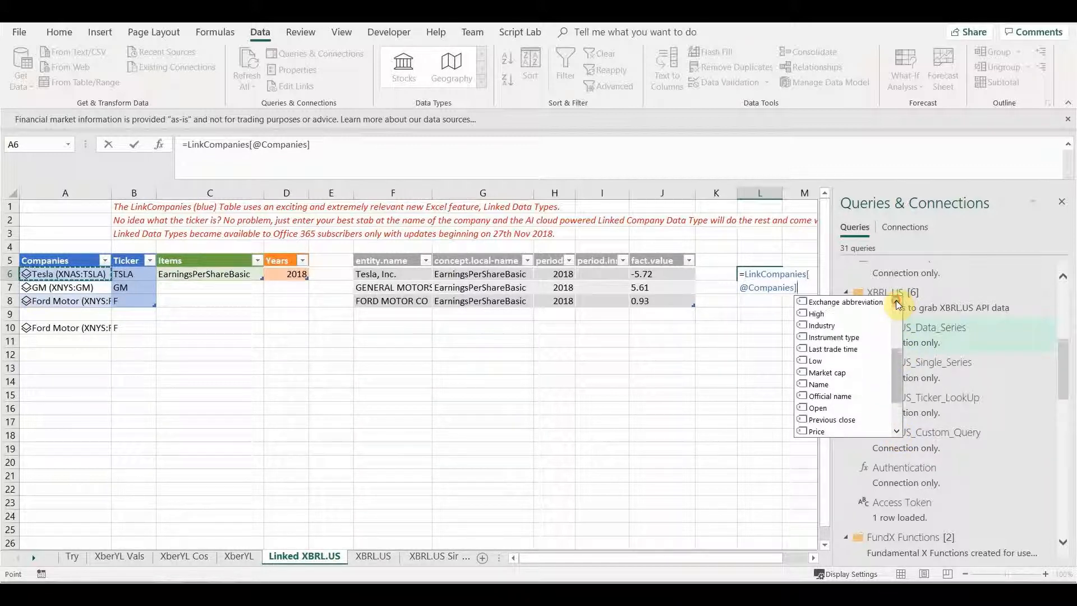
{"action": "left_click", "coordinate": [897, 301]}
{"action": "left_click", "coordinate": [897, 301]}
{"action": "left_click", "coordinate": [896, 301]}
{"action": "left_click", "coordinate": [896, 301]}
{"action": "left_click", "coordinate": [897, 301]}
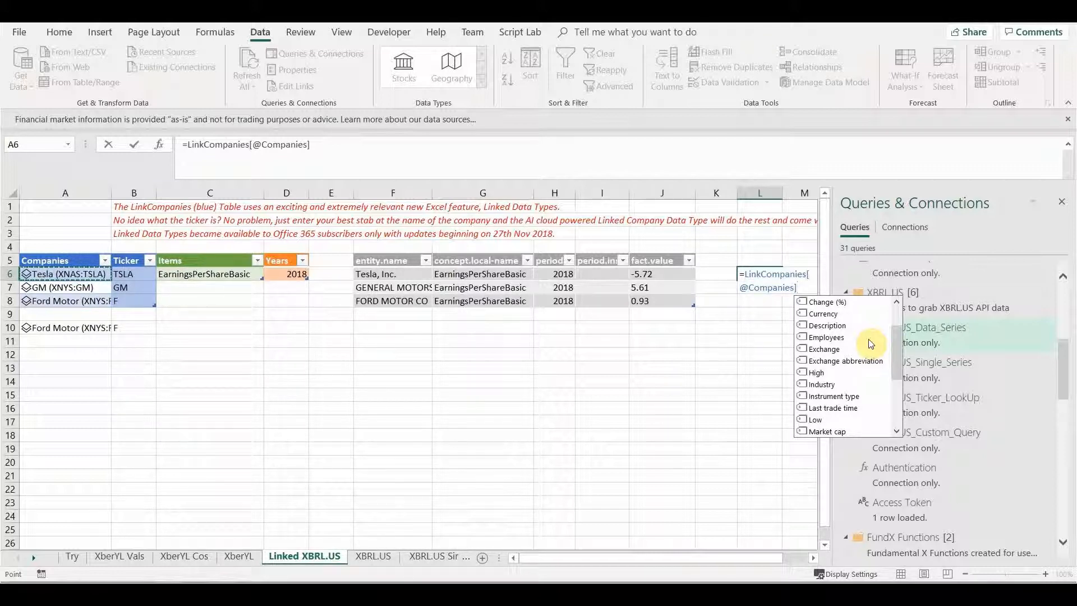
Step: Try to add the Price field to the Tesla reference in L6, then check the entered formula
{"action": "left_click", "coordinate": [898, 409]}
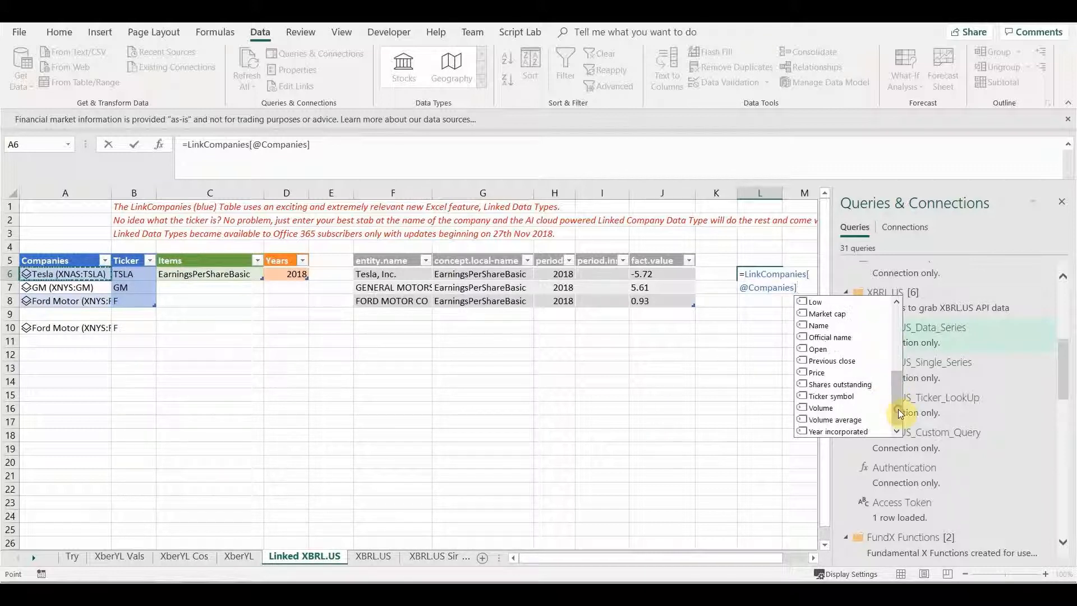
{"action": "left_click", "coordinate": [819, 374]}
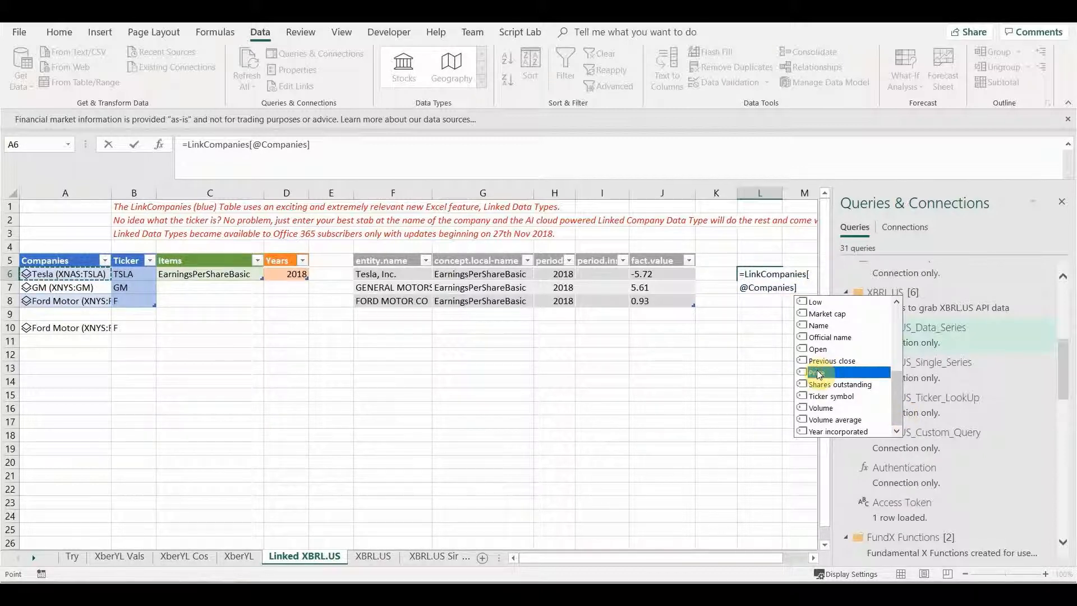
{"action": "key", "text": "Return"}
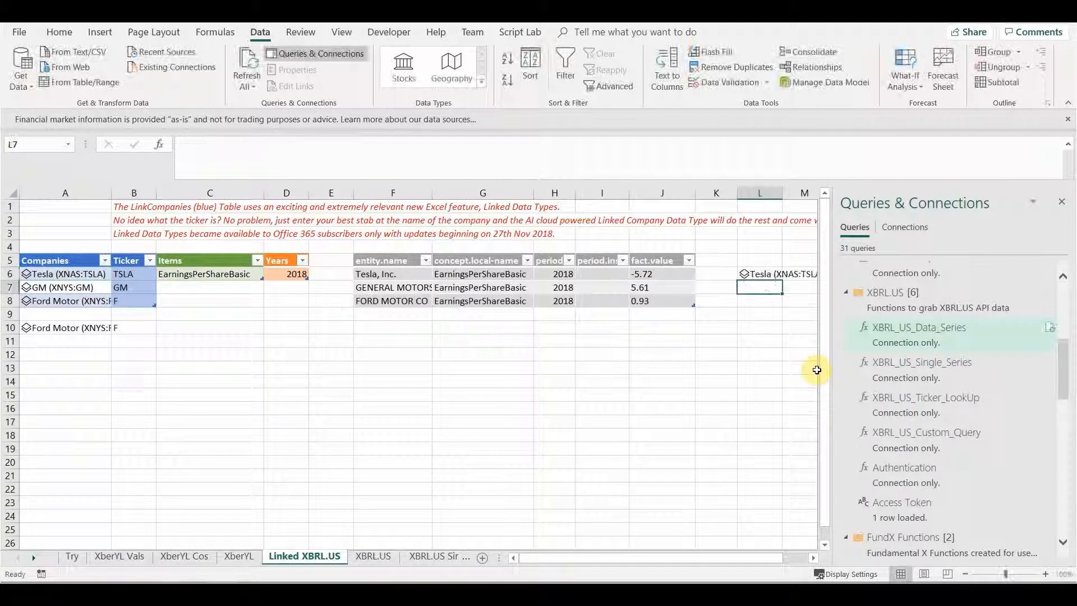
{"action": "left_click", "coordinate": [757, 275]}
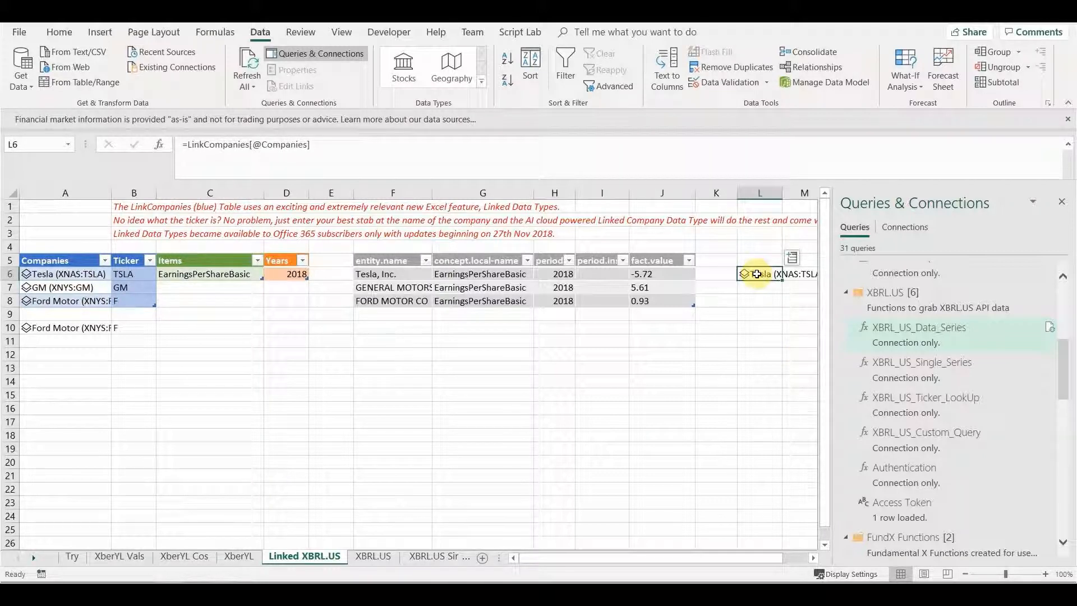
{"action": "left_click", "coordinate": [760, 315]}
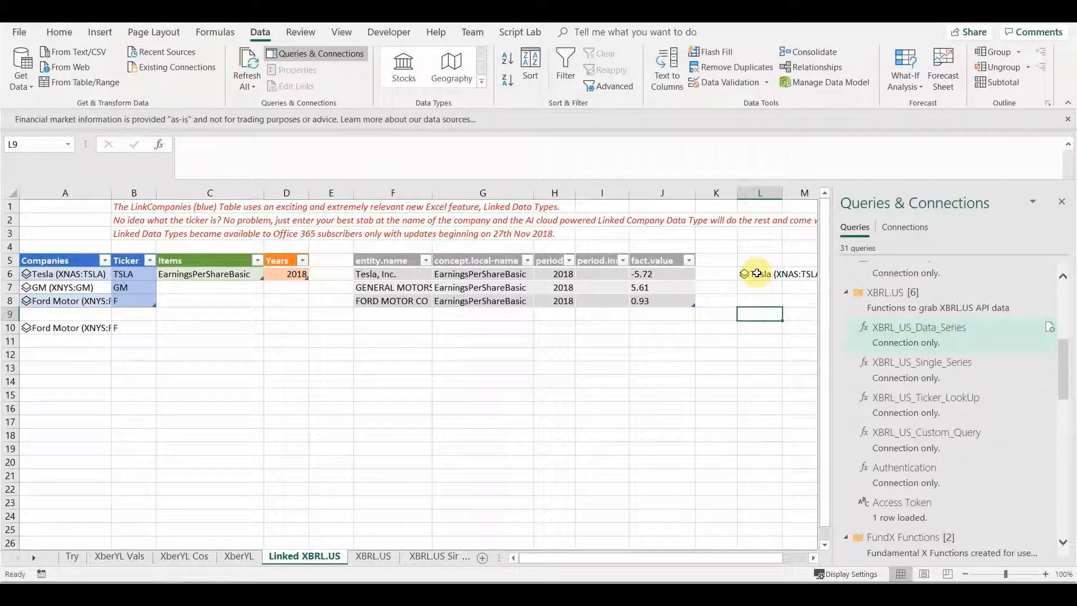
{"action": "left_click", "coordinate": [757, 273]}
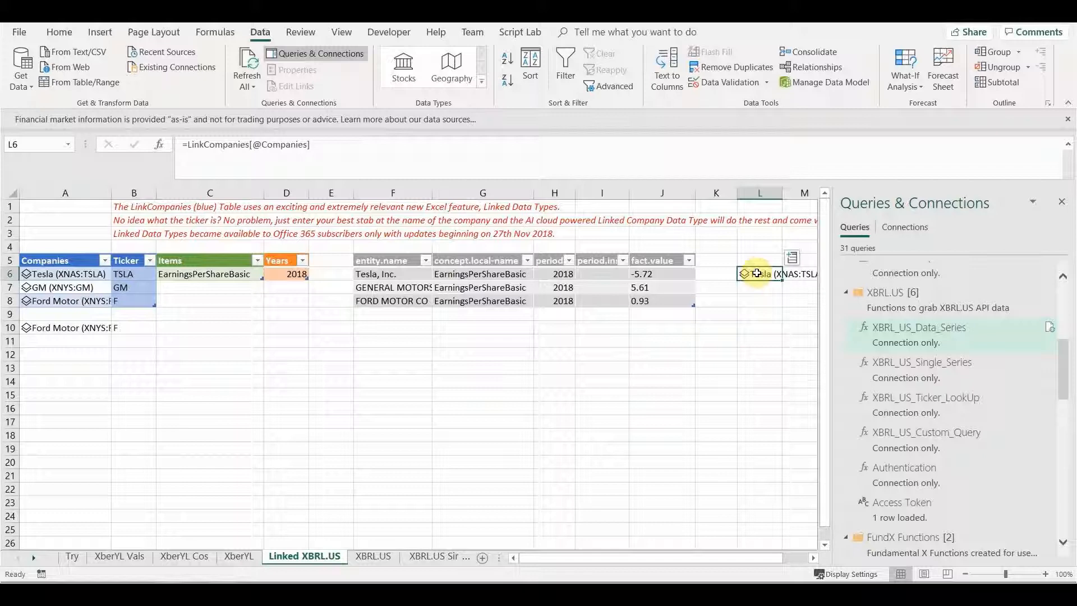
{"action": "type", "text": "="}
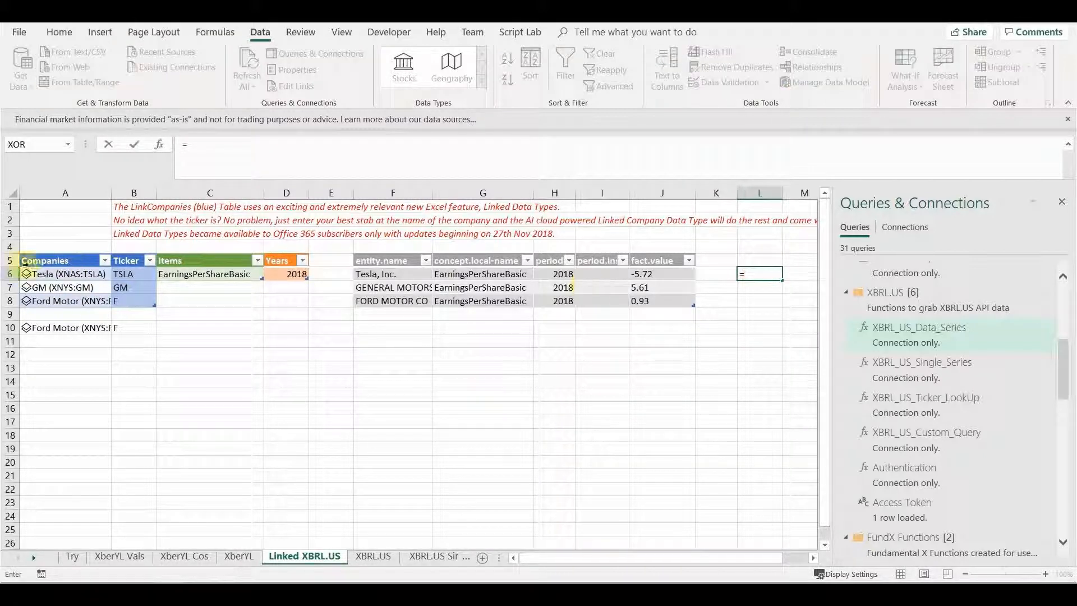
{"action": "left_click", "coordinate": [48, 275]}
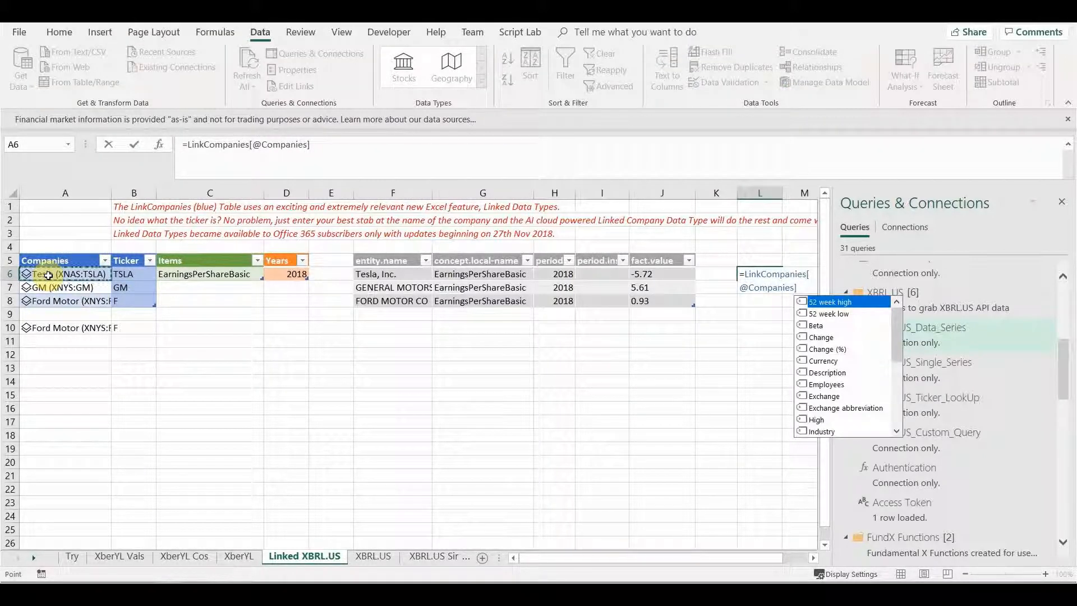
{"action": "left_click", "coordinate": [896, 406]}
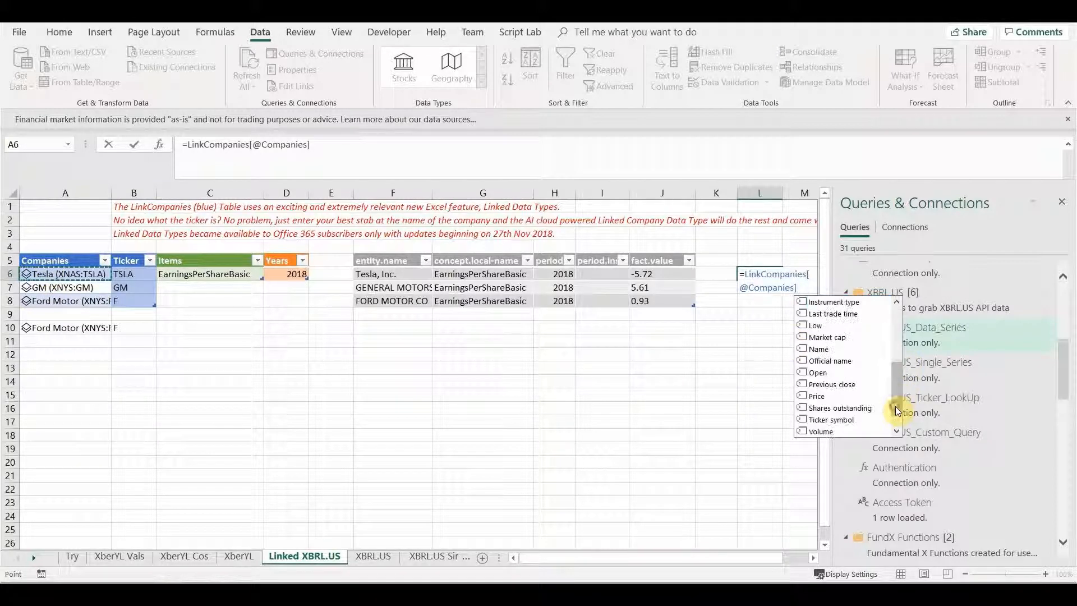
{"action": "left_click", "coordinate": [820, 399]}
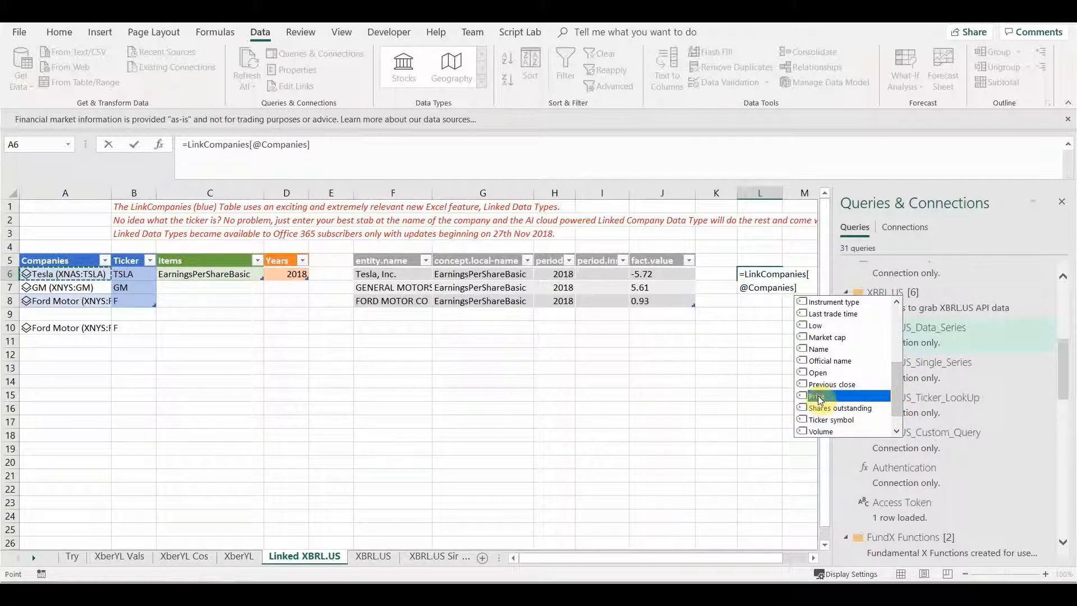
{"action": "double_click", "coordinate": [819, 397]}
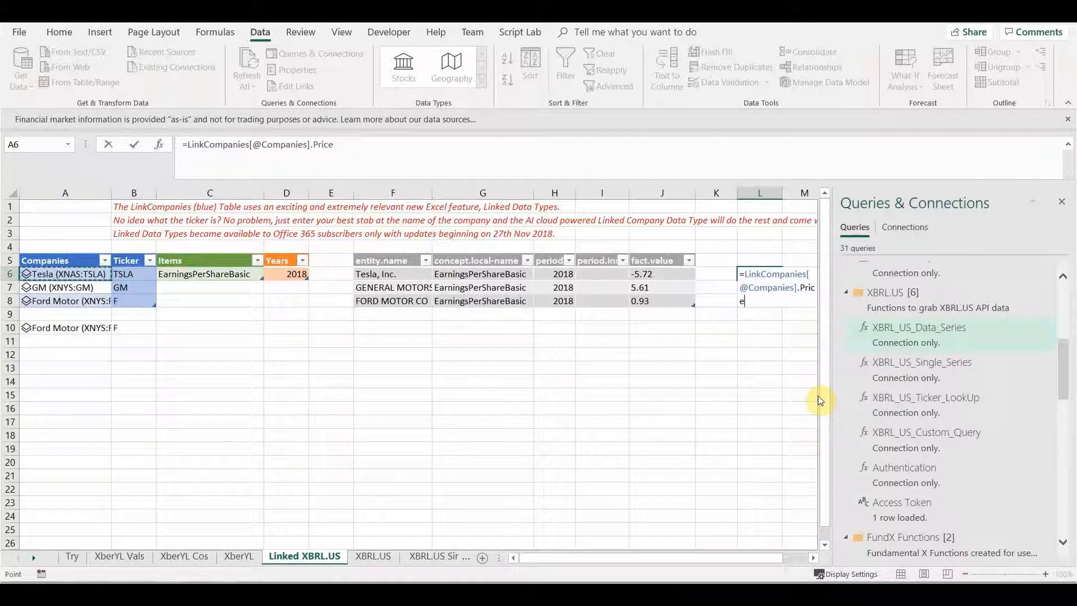
{"action": "key", "text": "Return"}
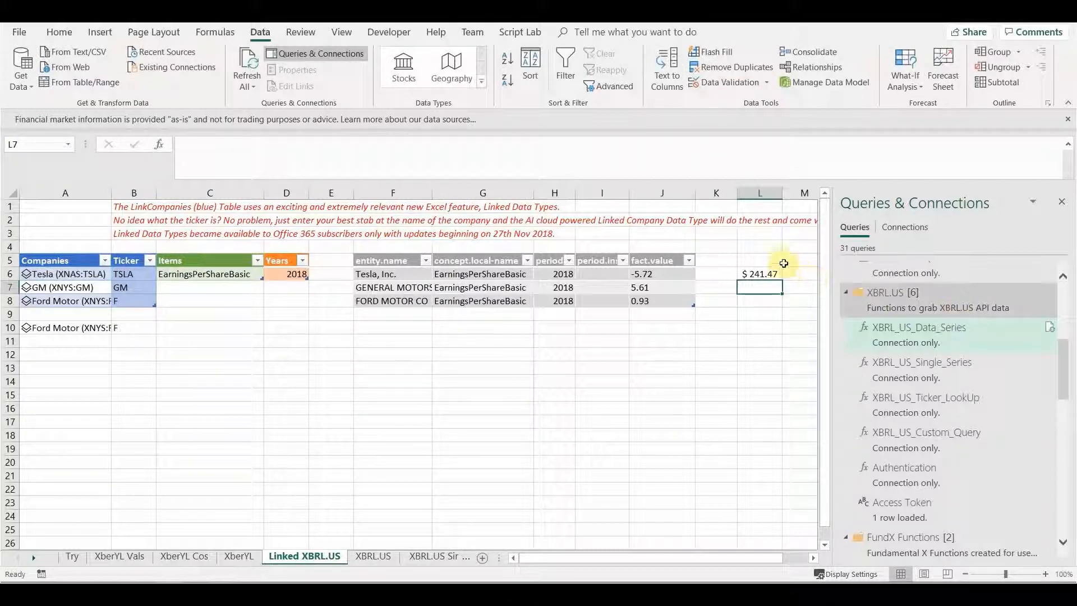
Step: Fill the Price formula from L6 down to L8 for GM and Ford, and inspect its table reference
{"action": "left_click", "coordinate": [749, 274]}
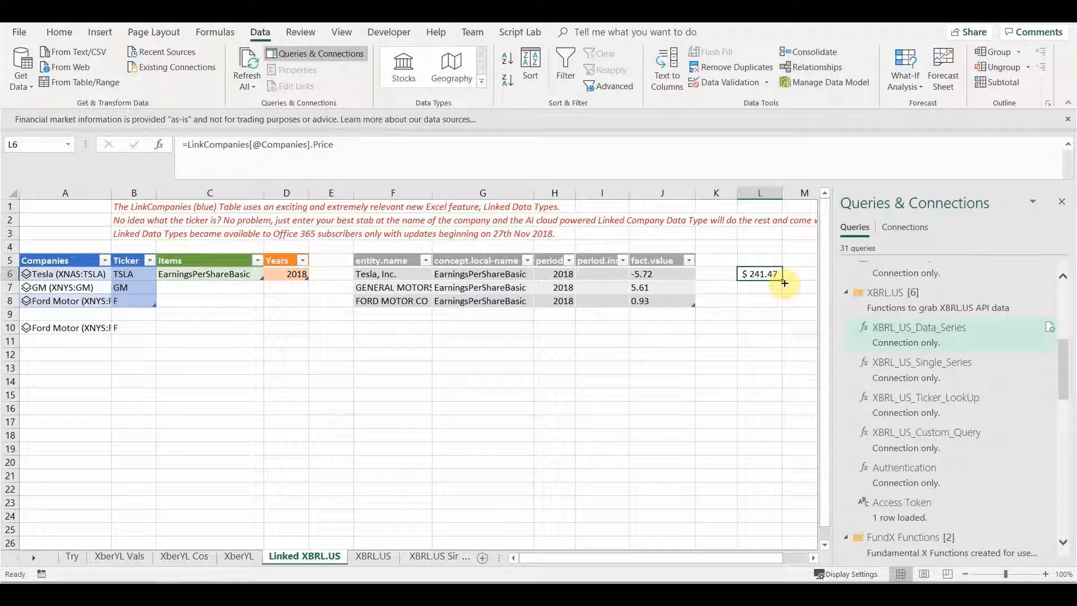
{"action": "left_click_drag", "start_coordinate": [783, 281], "coordinate": [783, 307]}
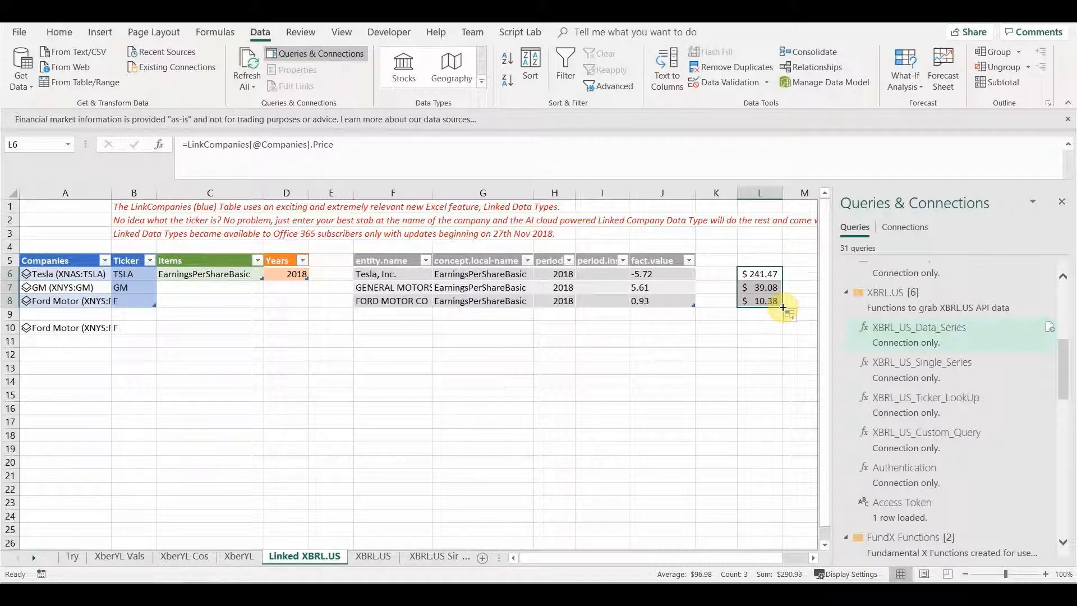
{"action": "left_click", "coordinate": [243, 145]}
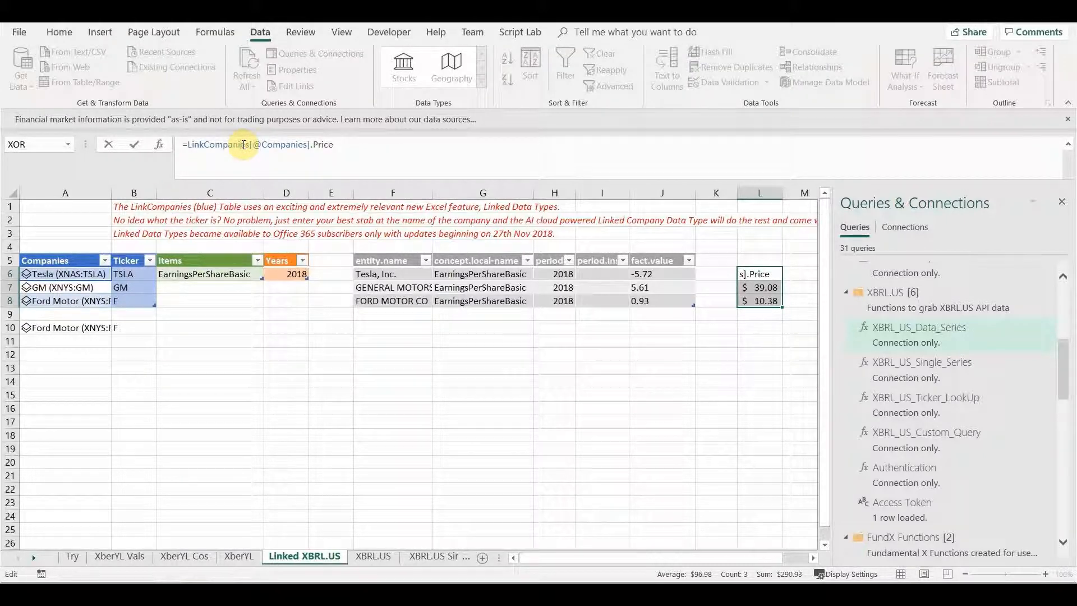
Step: Replace the table reference in L7's formula with A7 to make it =A7.Price, then check the entered formula
{"action": "left_click", "coordinate": [765, 288]}
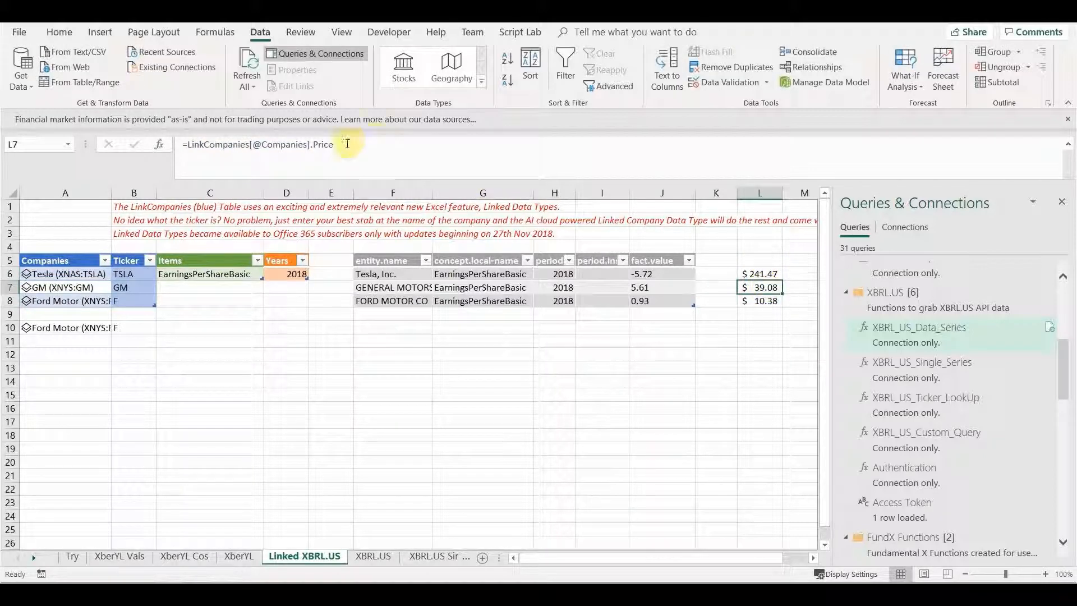
{"action": "left_click", "coordinate": [309, 144]}
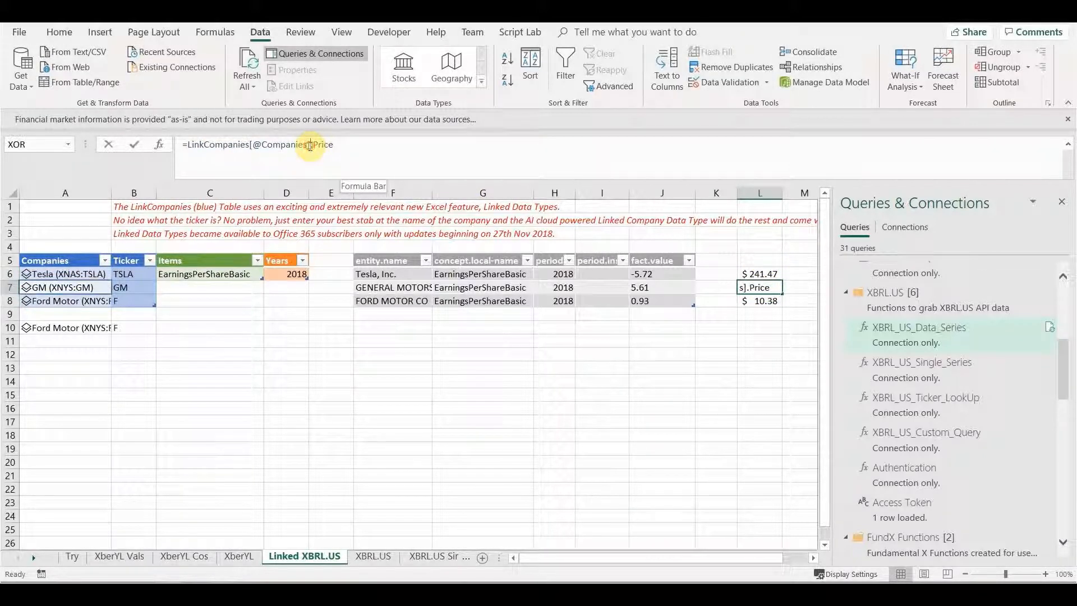
{"action": "left_click_drag", "start_coordinate": [257, 145], "coordinate": [188, 145]}
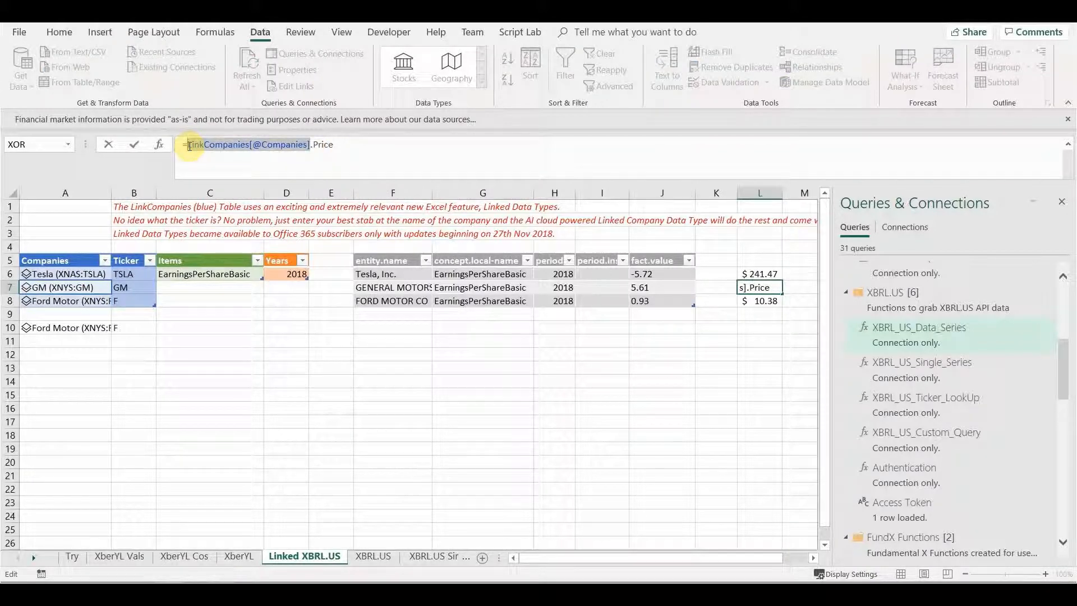
{"action": "type", "text": "a7"}
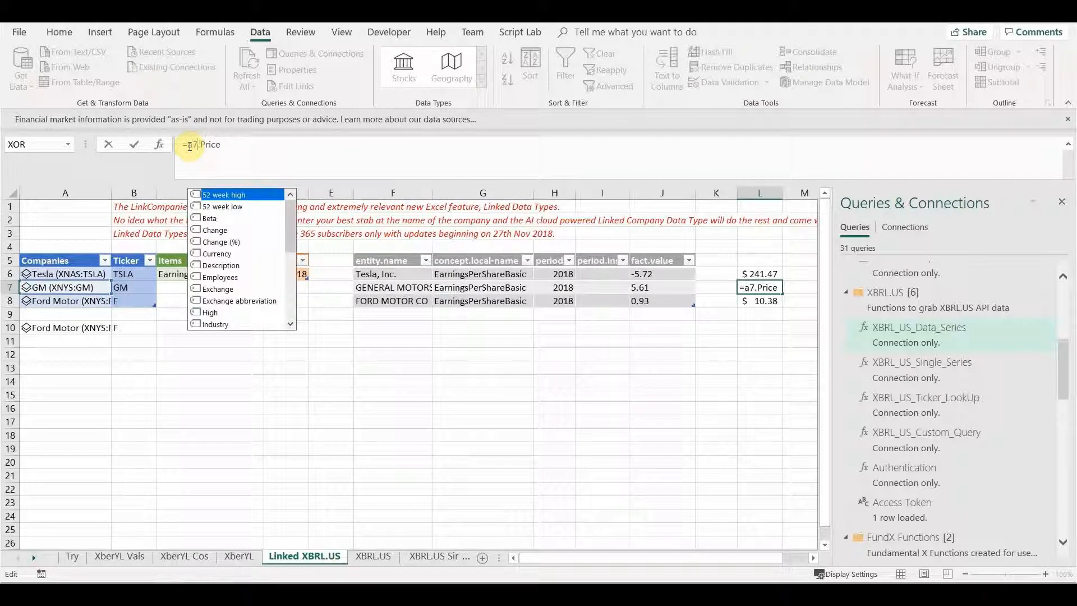
{"action": "left_click", "coordinate": [228, 144]}
{"action": "key", "text": "Return"}
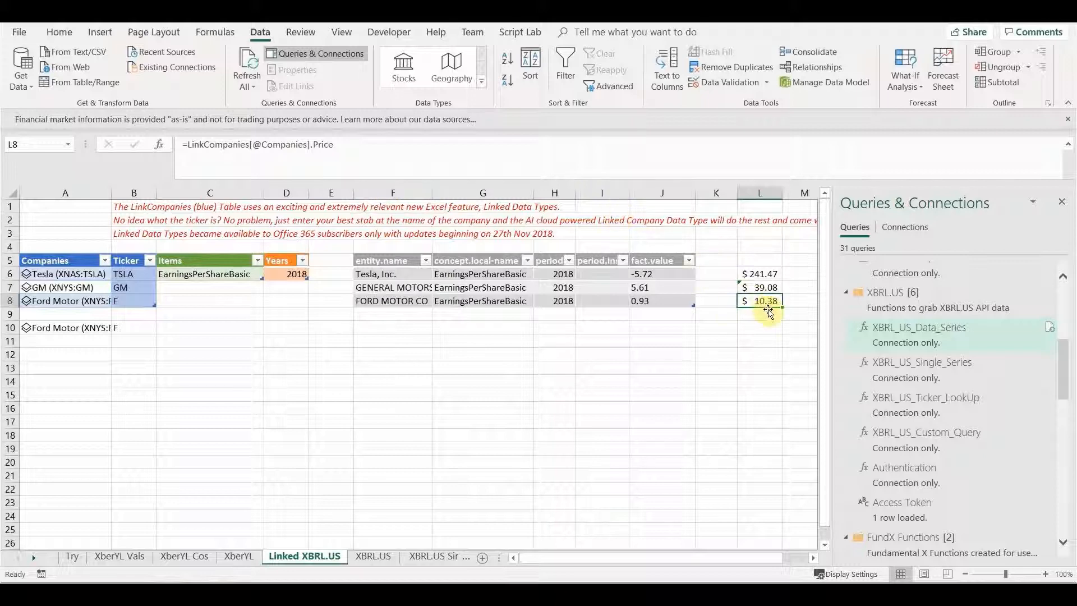
{"action": "left_click", "coordinate": [763, 287]}
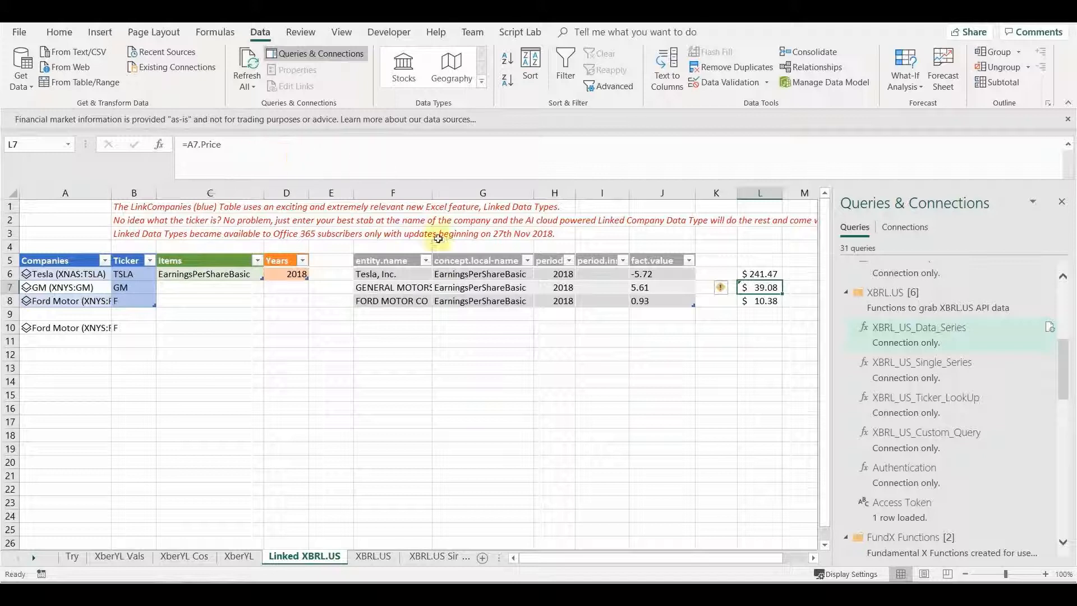
Step: Calculate GM's price-to-earnings ratio in M7 by dividing the price in L7 by GM's fact.value in the XBRL_US_Linked_Stocks table
{"action": "left_click", "coordinate": [797, 279]}
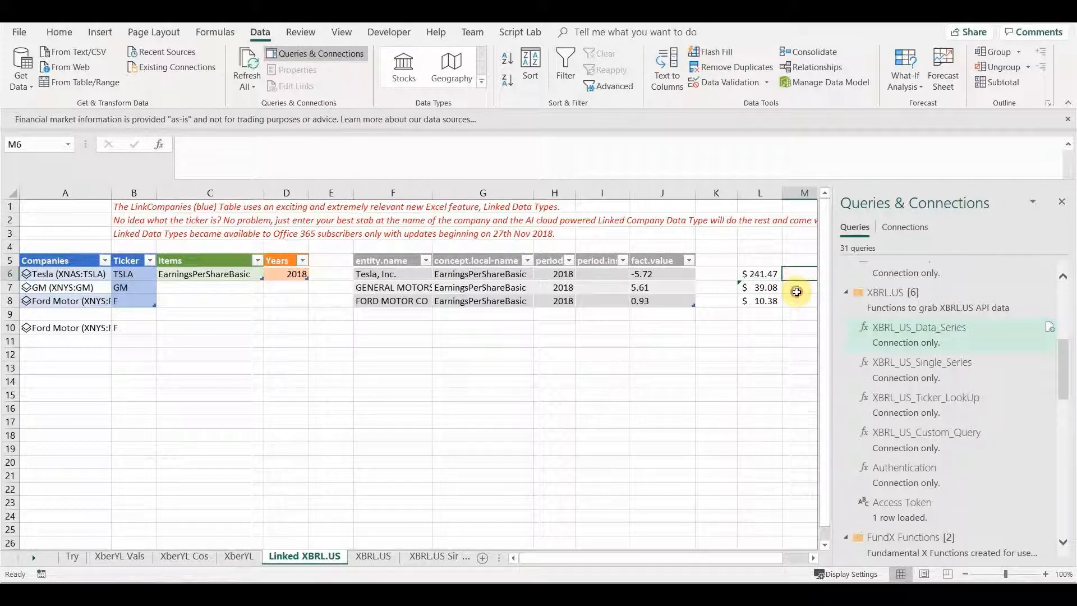
{"action": "left_click", "coordinate": [797, 292]}
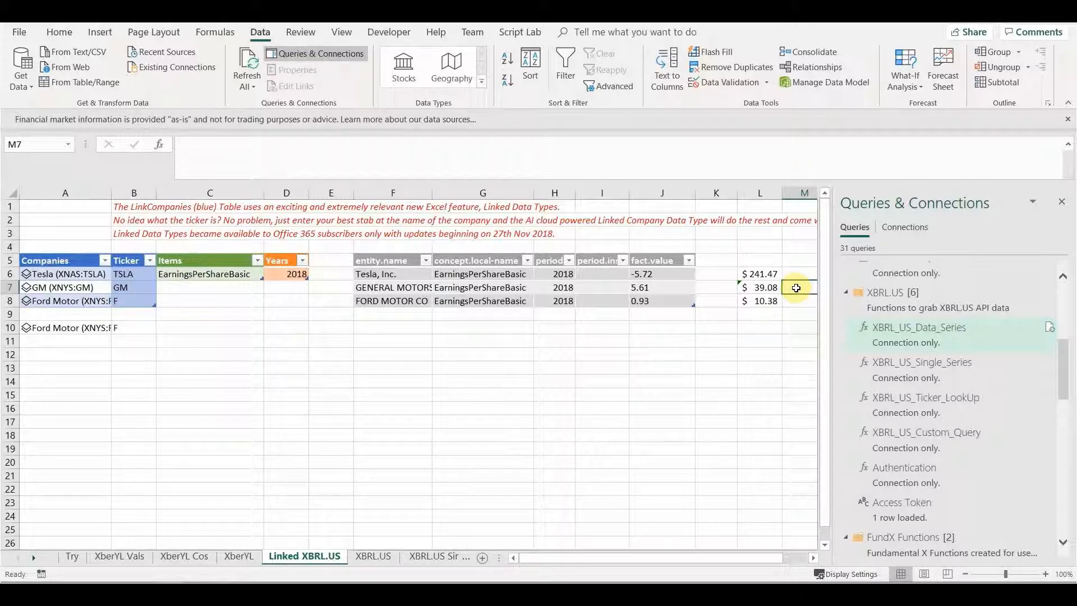
{"action": "scroll", "coordinate": [796, 288], "scroll_direction": "right", "scroll_amount": 1}
{"action": "type", "text": "="}
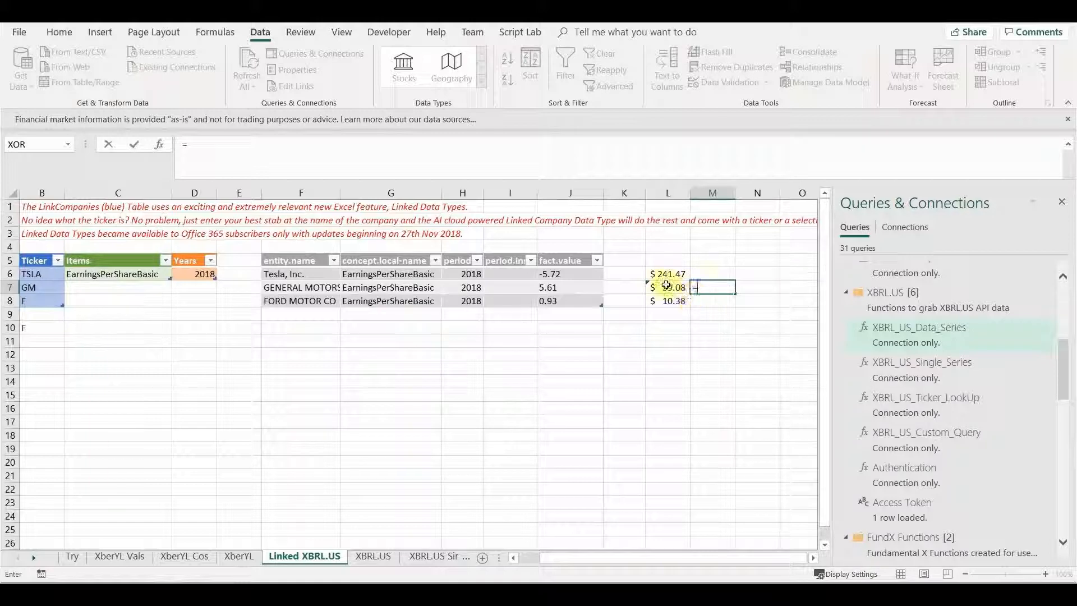
{"action": "left_click", "coordinate": [666, 286]}
{"action": "type", "text": "/"}
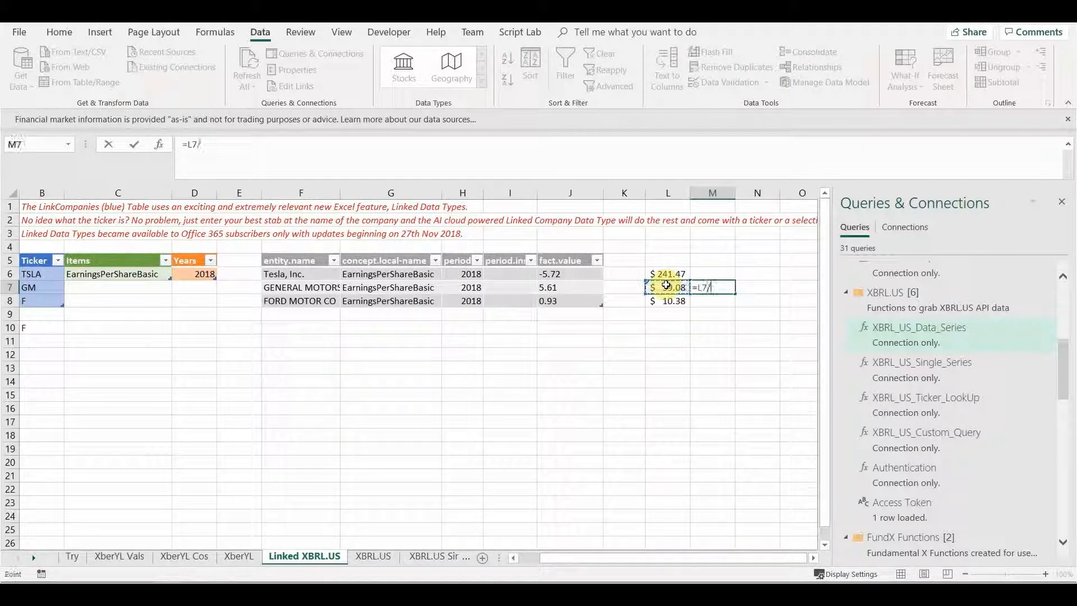
{"action": "left_click", "coordinate": [587, 286]}
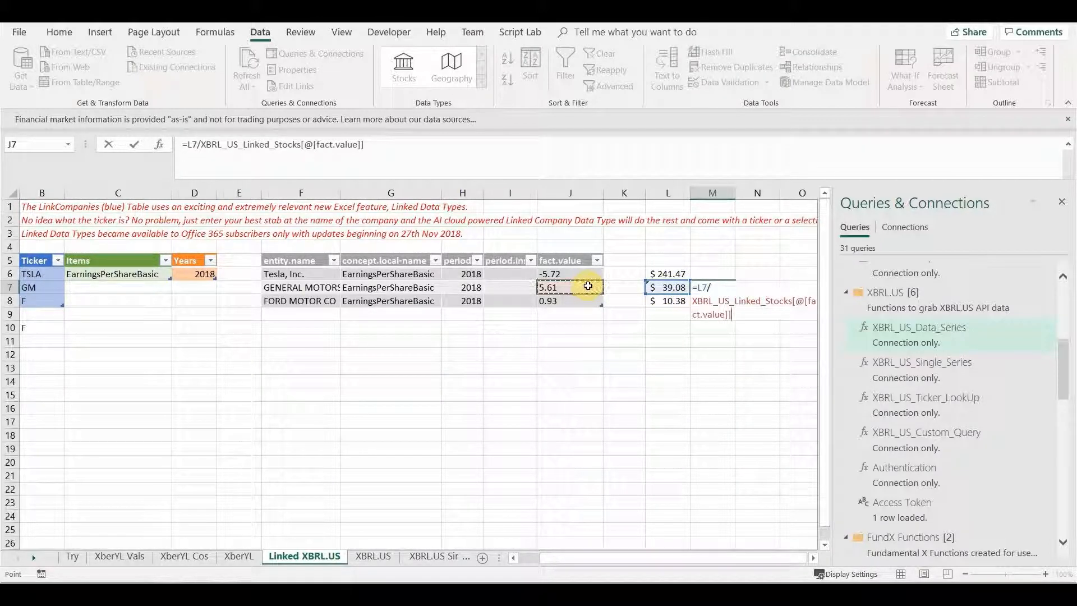
{"action": "key", "text": "Return"}
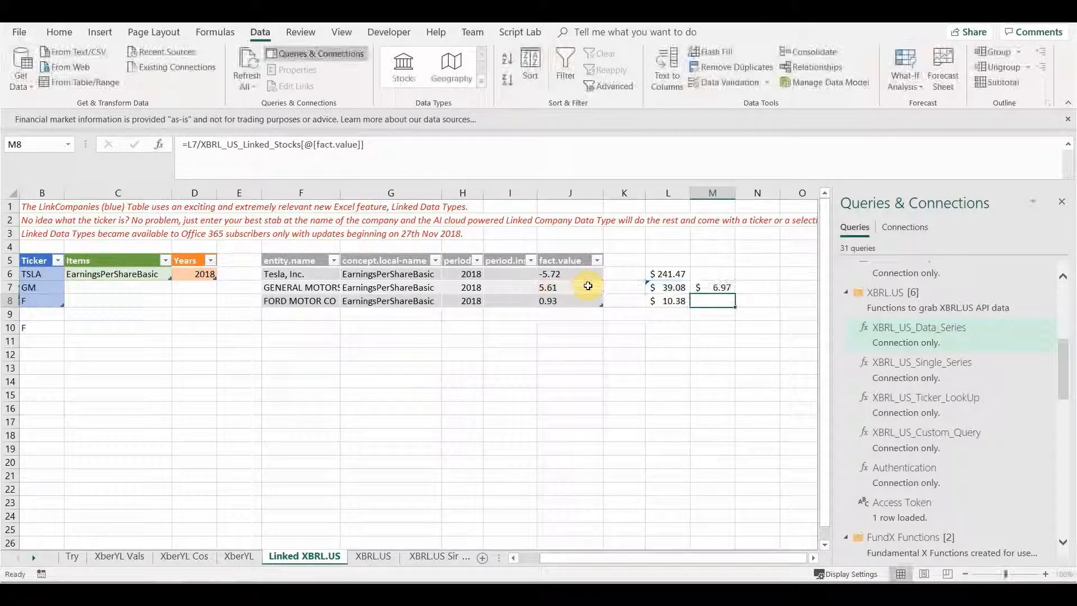
Step: Change the format of the ratio in M7 from Accounting to the Number category
{"action": "left_click", "coordinate": [710, 289]}
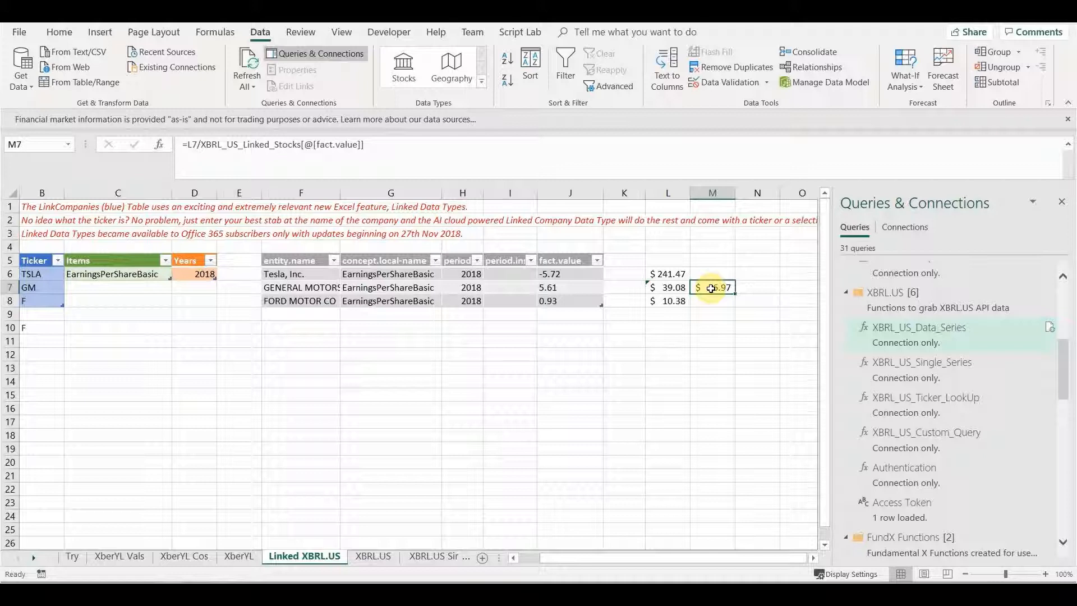
{"action": "right_click", "coordinate": [711, 288]}
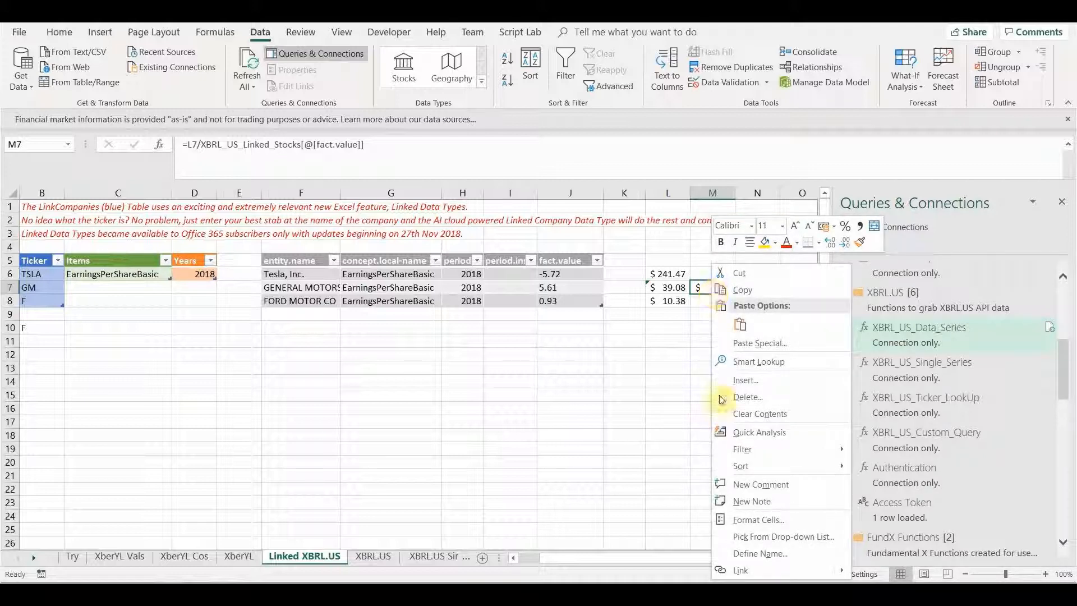
{"action": "left_click", "coordinate": [769, 518]}
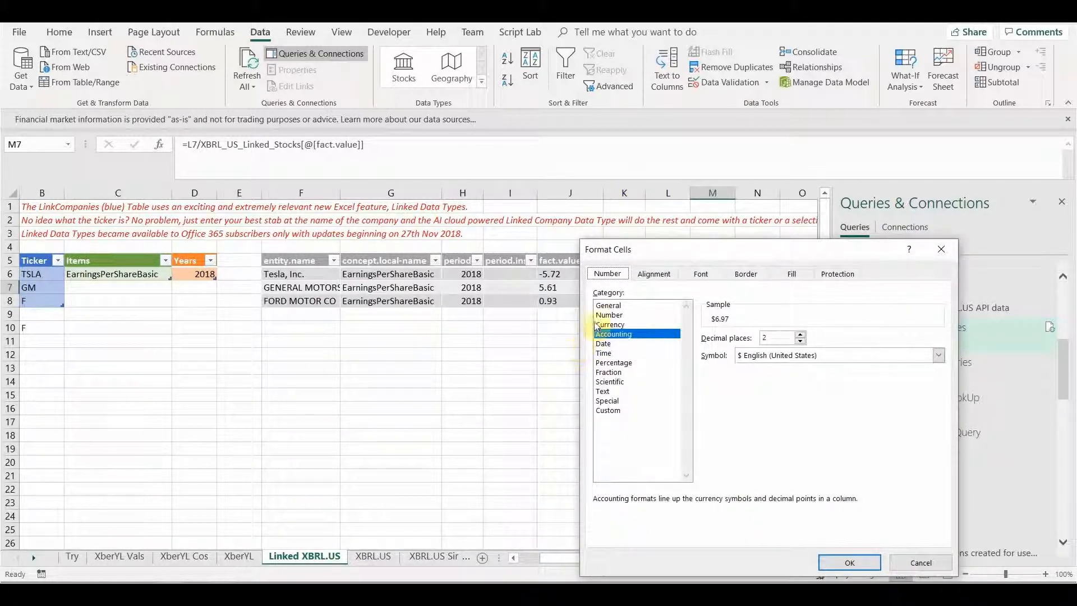
{"action": "left_click", "coordinate": [610, 305]}
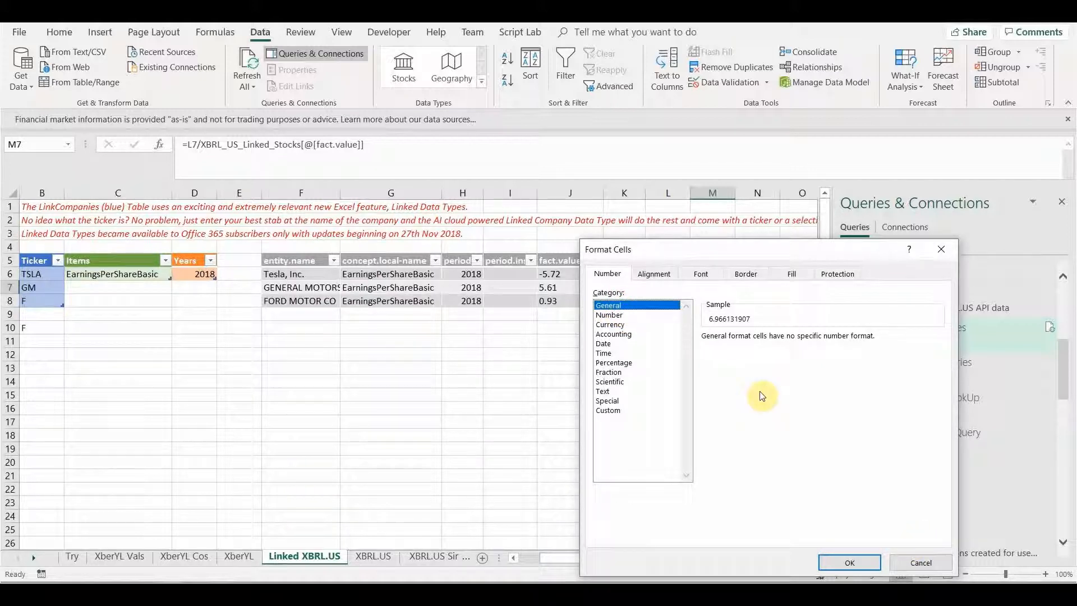
{"action": "left_click", "coordinate": [610, 315]}
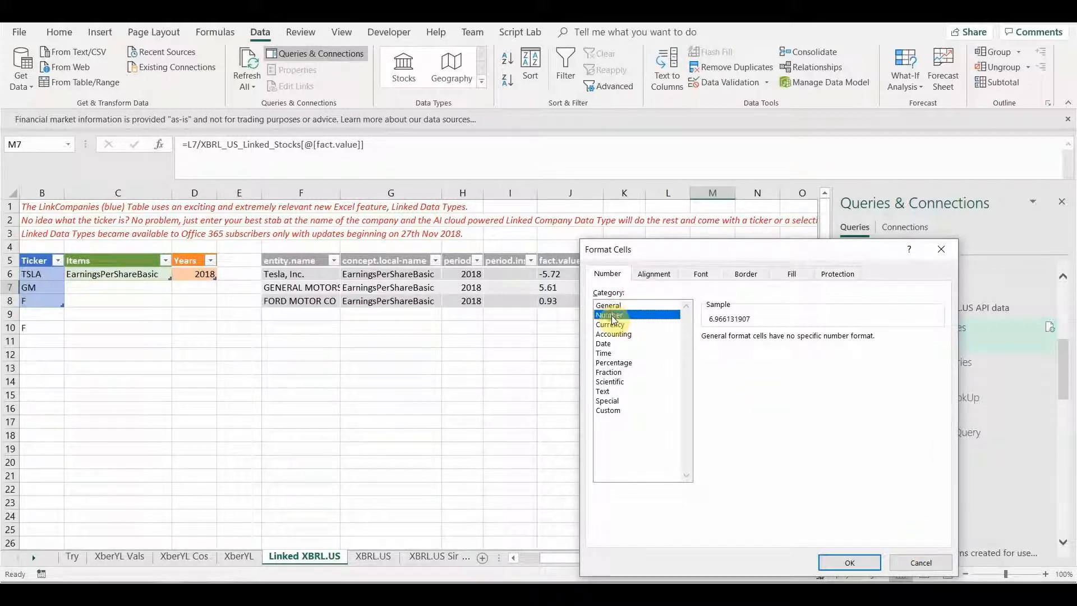
{"action": "left_click", "coordinate": [850, 563]}
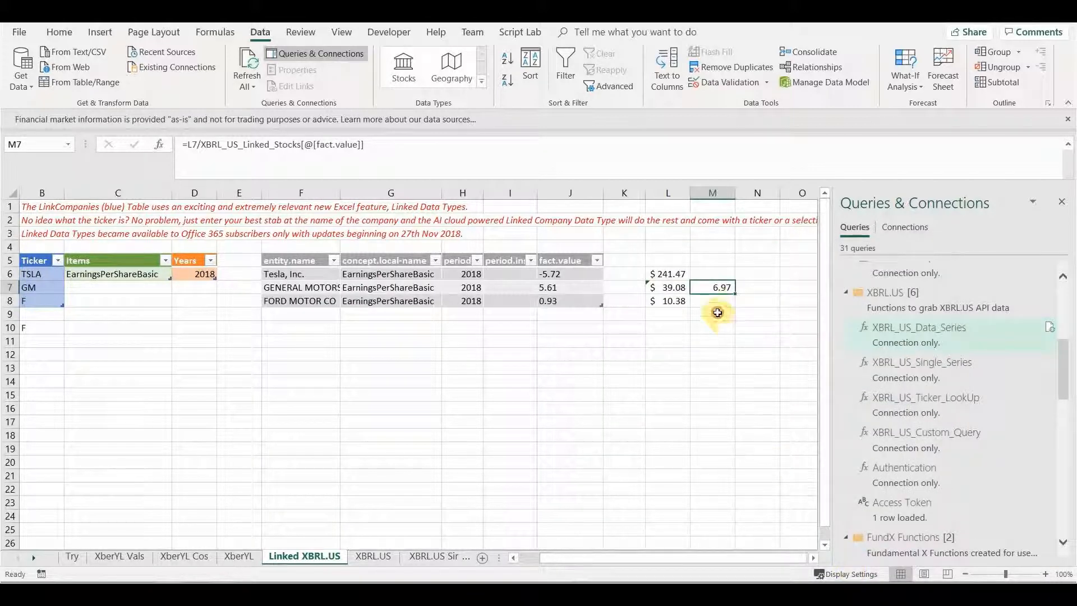
{"action": "left_click", "coordinate": [716, 314]}
{"action": "left_click", "coordinate": [723, 287]}
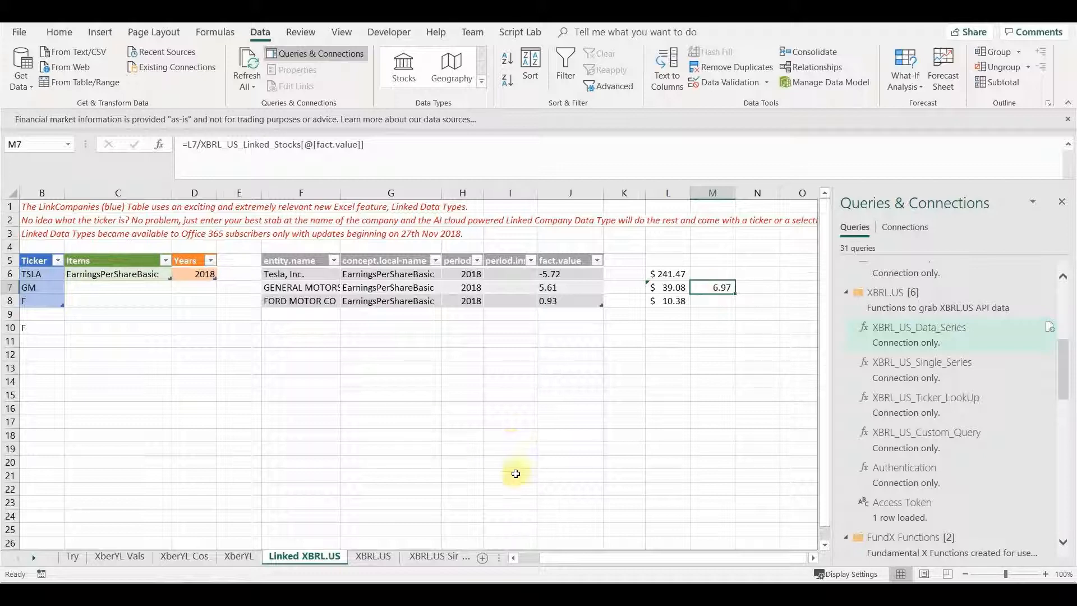
Step: Enter john deere in A12, try to convert it to the Stocks data type, and close the Data Selector
{"action": "left_click", "coordinate": [529, 555]}
{"action": "left_click", "coordinate": [76, 356]}
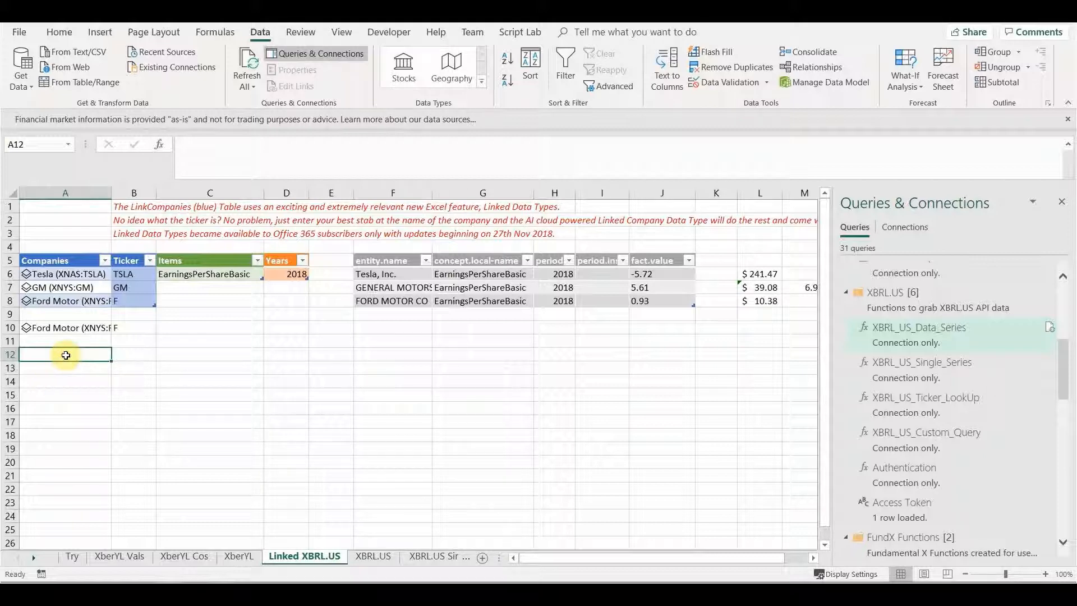
{"action": "type", "text": "johen"}
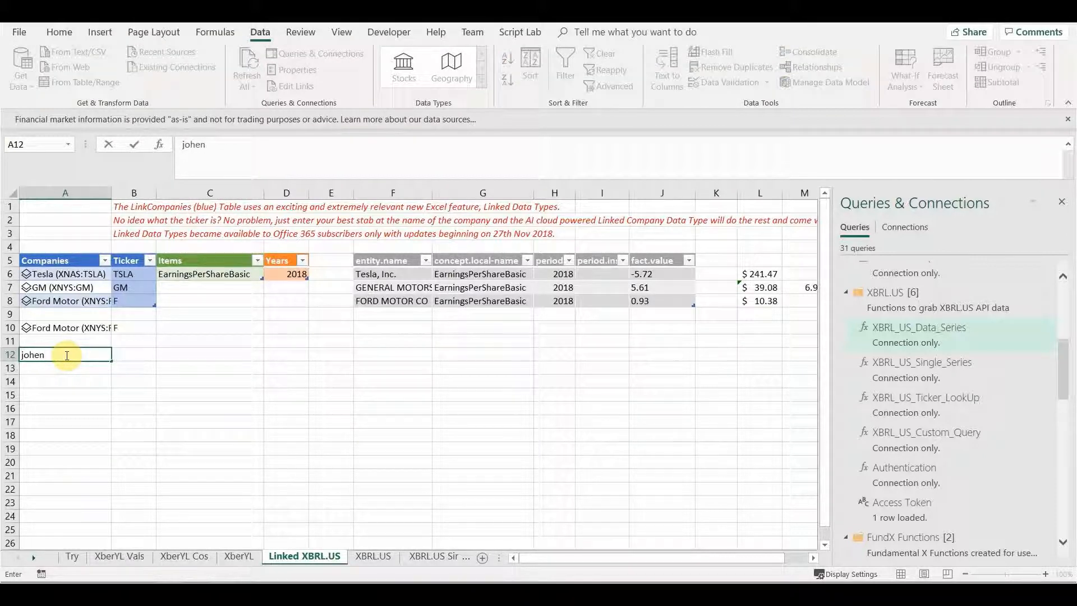
{"action": "key", "text": "BackSpace"}
{"action": "key", "text": "BackSpace"}
{"action": "type", "text": "n deere"}
{"action": "key", "text": "Return"}
{"action": "key", "text": "Up"}
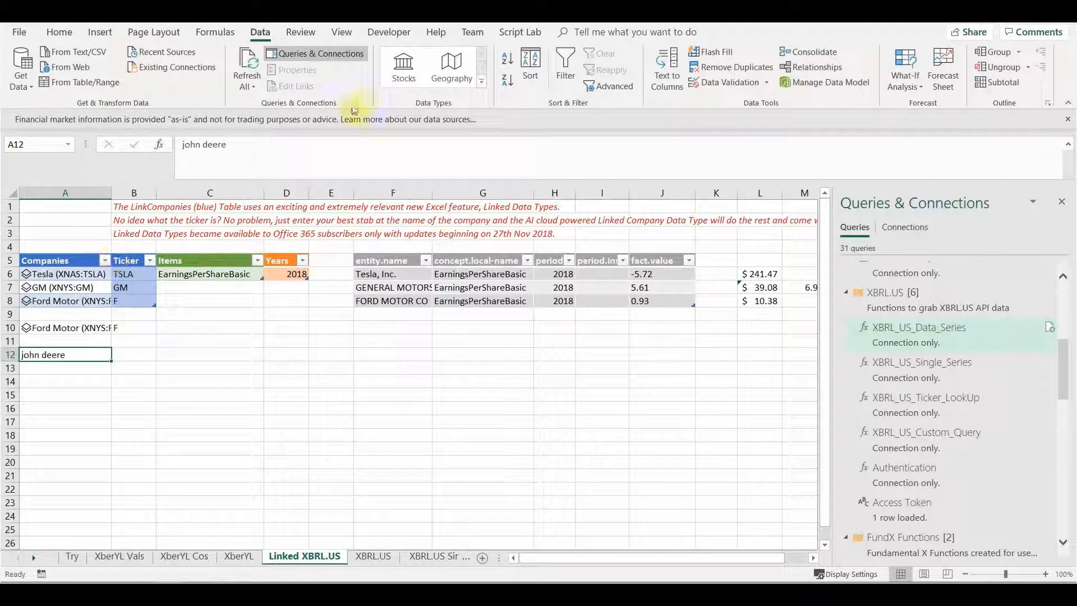
{"action": "left_click", "coordinate": [405, 64]}
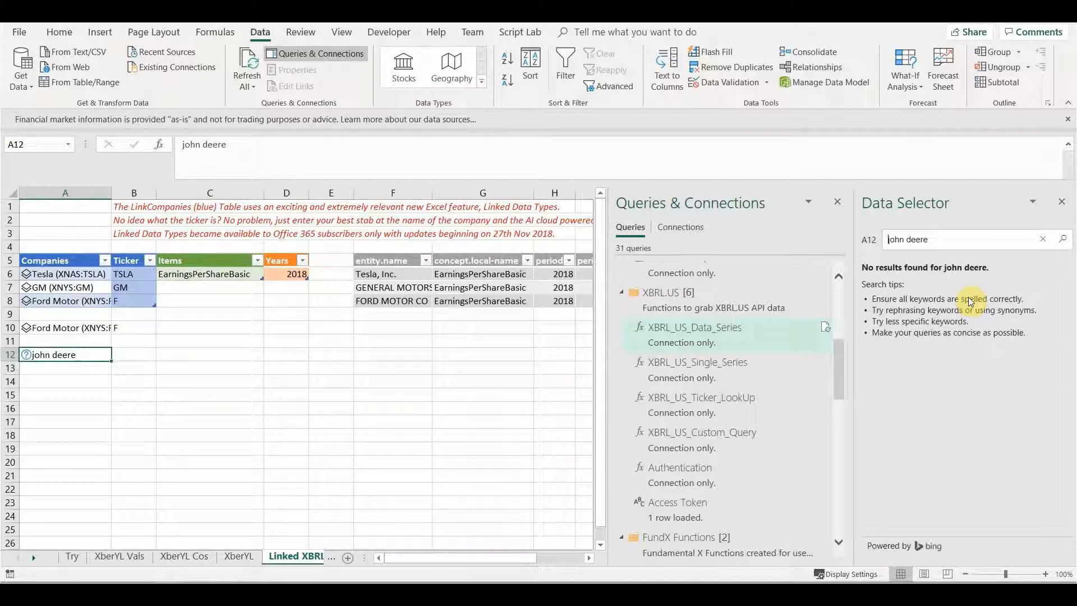
{"action": "left_click", "coordinate": [1062, 203]}
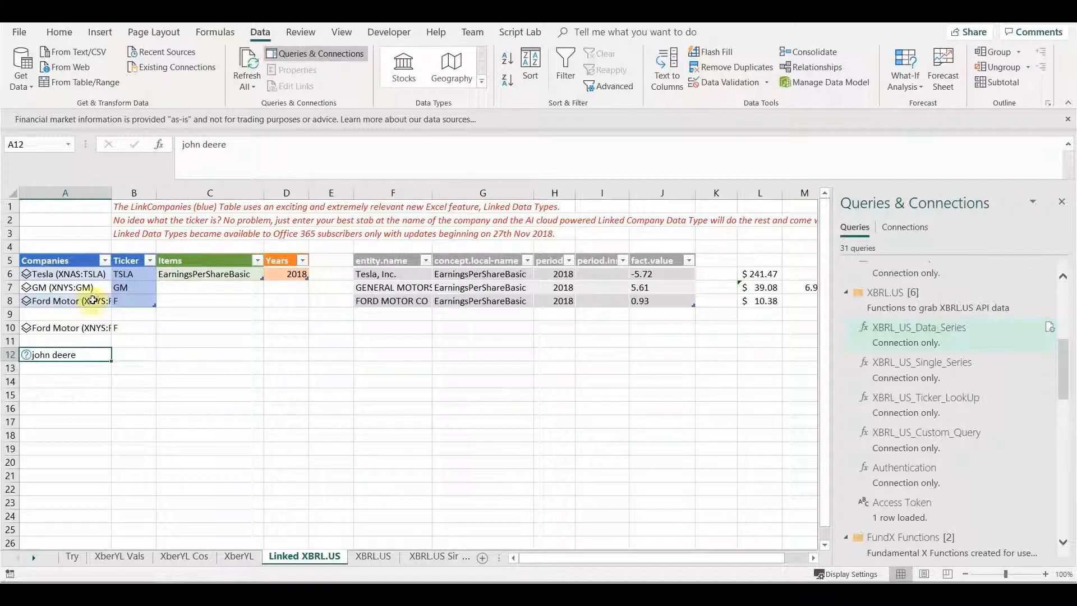
Step: Review GM's chain of cells: the linked company in A7, ticker formula in B7, price formula in L7 and EPS in J7
{"action": "left_click", "coordinate": [98, 289]}
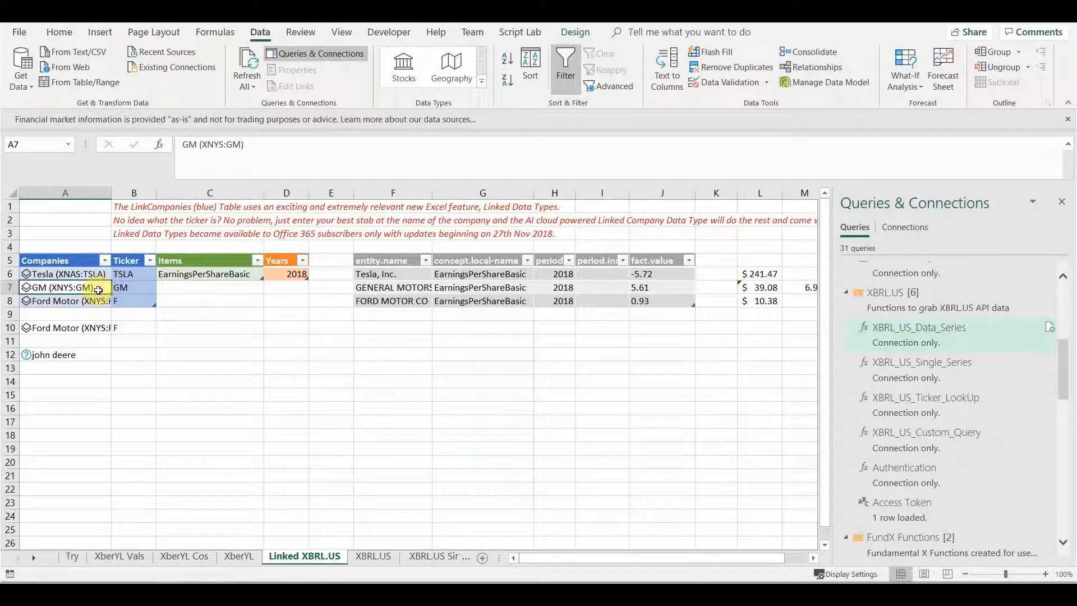
{"action": "left_click", "coordinate": [137, 288]}
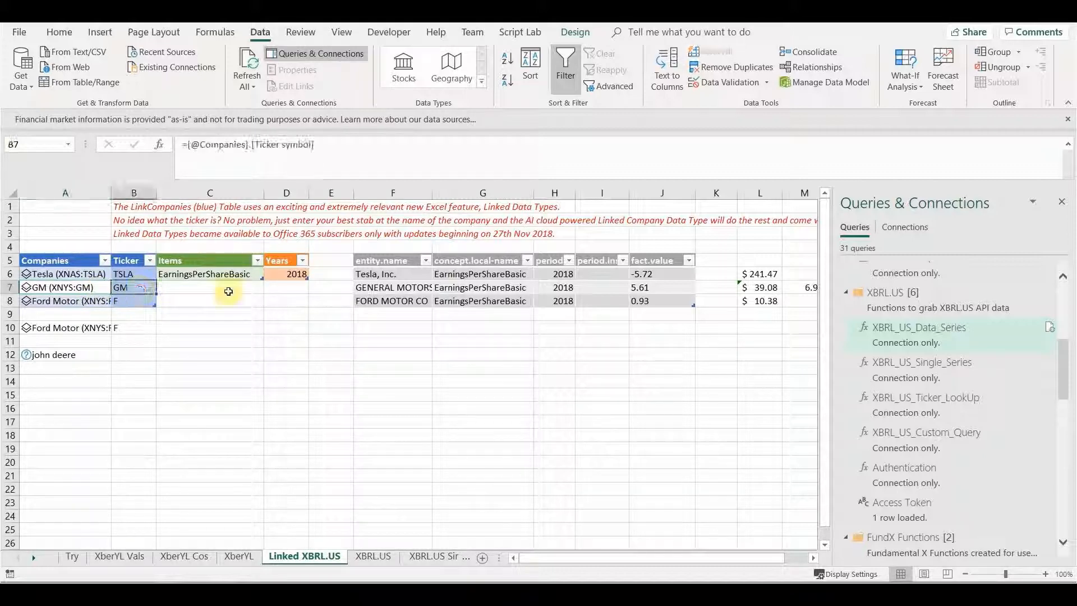
{"action": "left_click", "coordinate": [760, 292]}
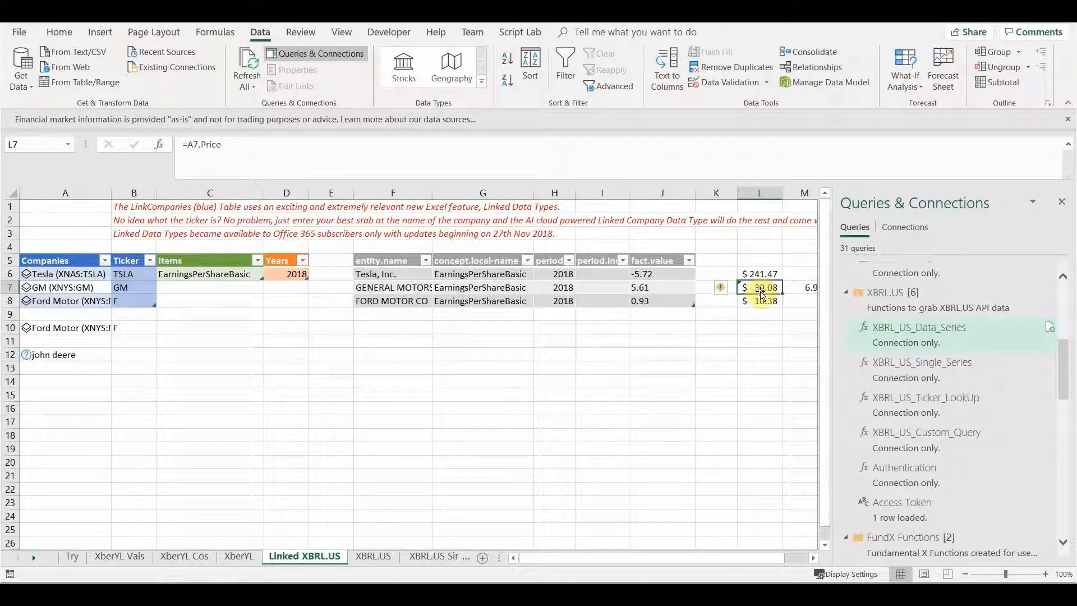
{"action": "left_click", "coordinate": [664, 288]}
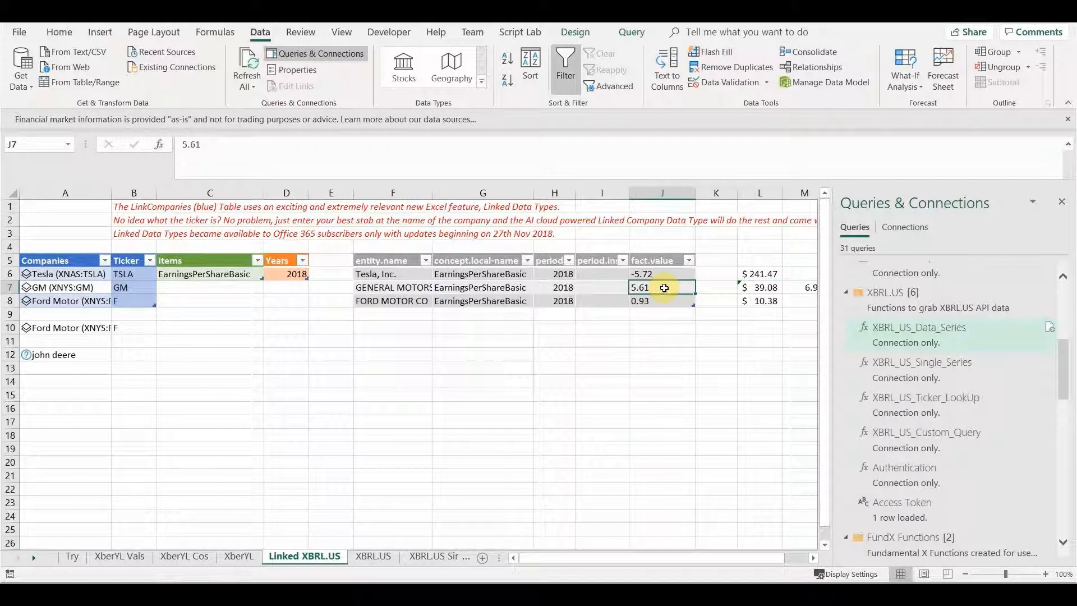